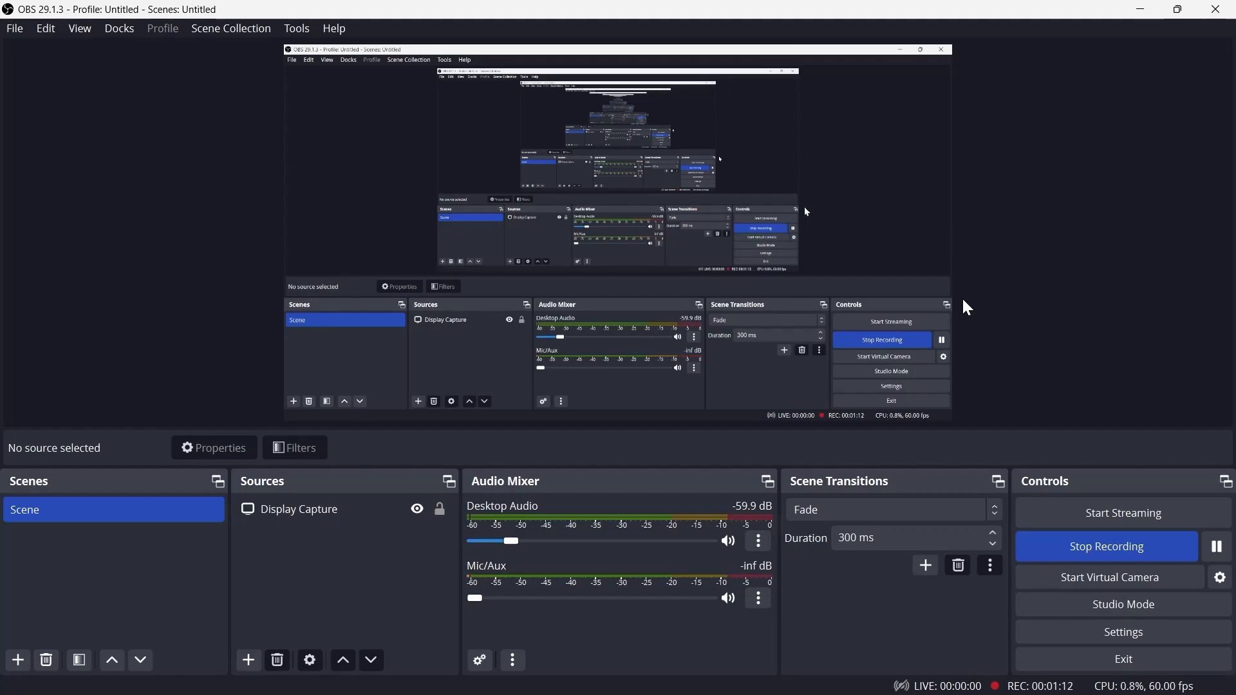
Minimize OBS Studio and open Google Chrome
{"action": "left_click", "coordinate": [1140, 9]}
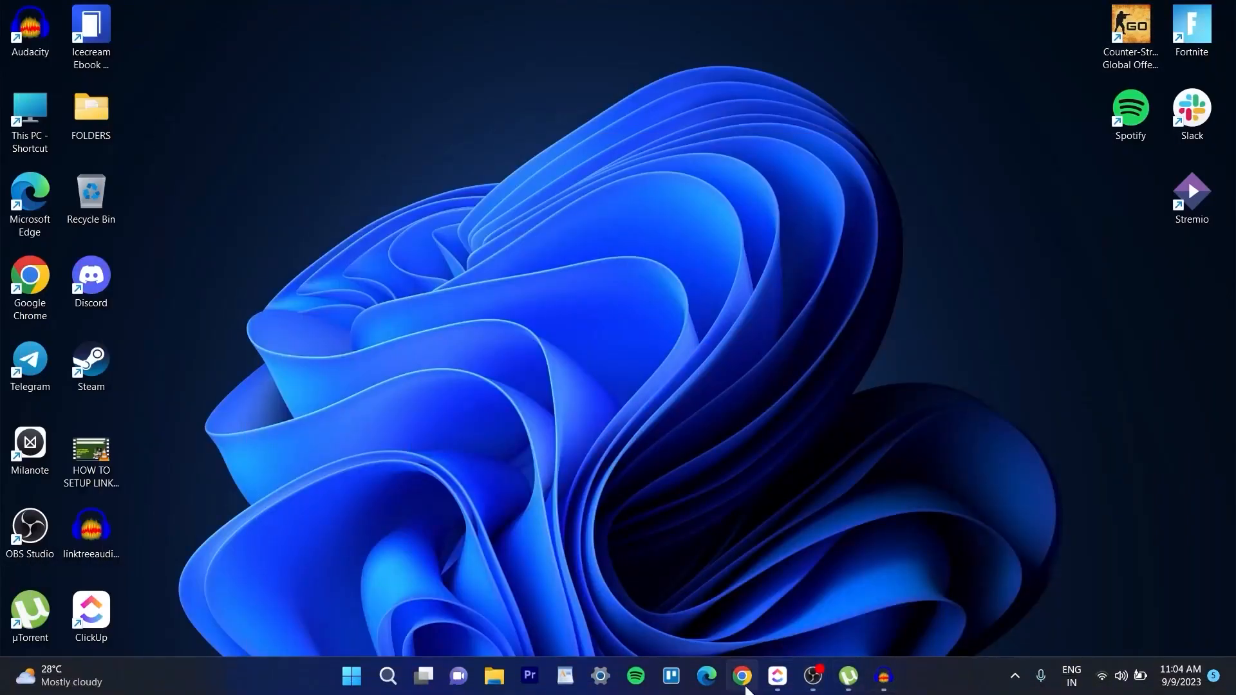
{"action": "left_click", "coordinate": [738, 684]}
{"action": "left_click", "coordinate": [743, 672]}
{"action": "left_click", "coordinate": [743, 676]}
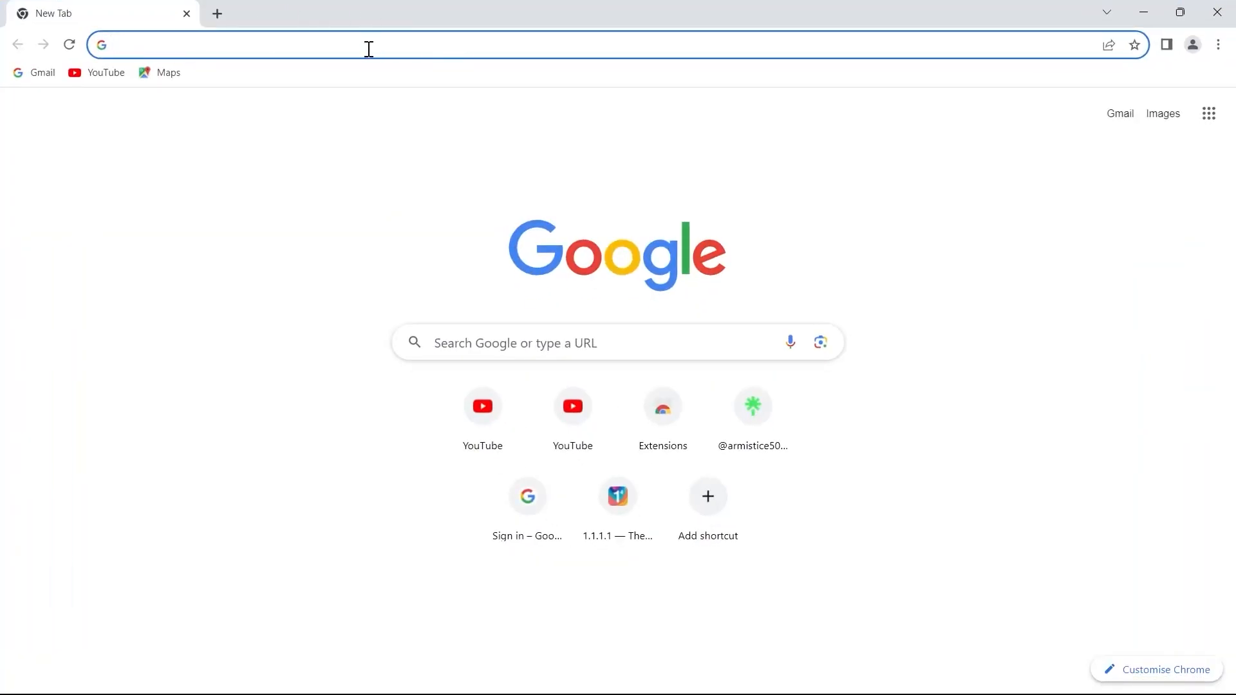
Search Google for obs studio
{"action": "left_click", "coordinate": [295, 45]}
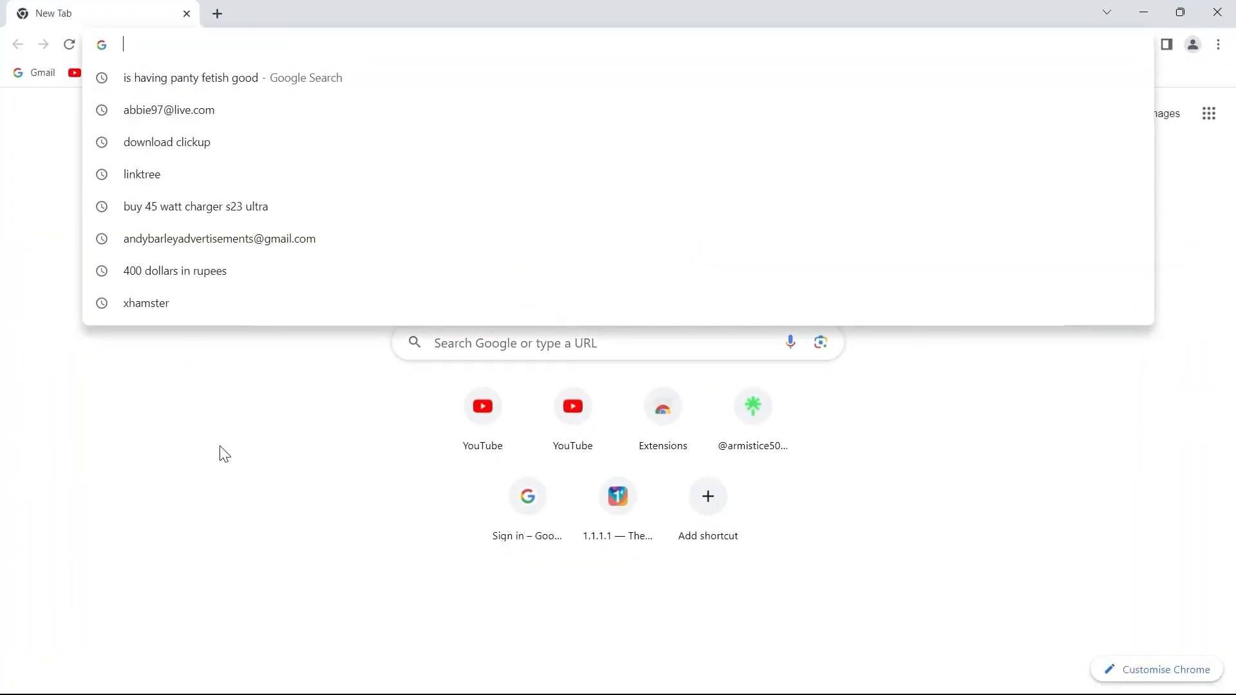
{"action": "type", "text": "obs"}
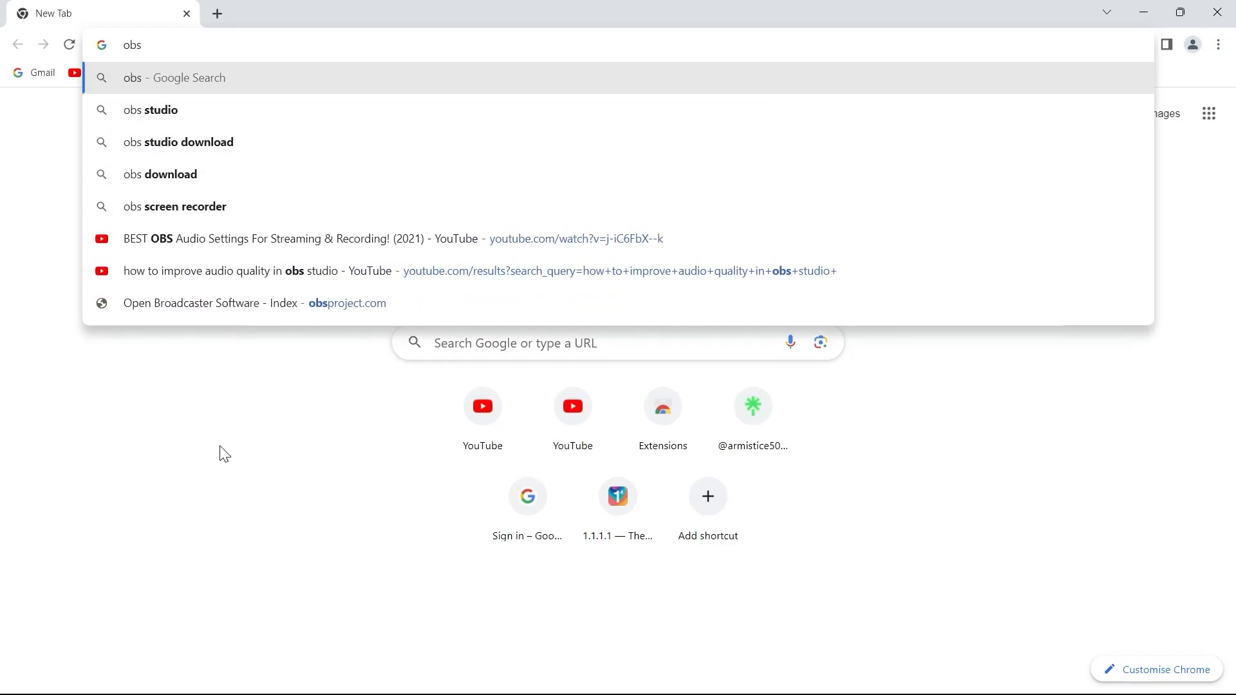
{"action": "key", "text": "Down"}
{"action": "key", "text": "Return"}
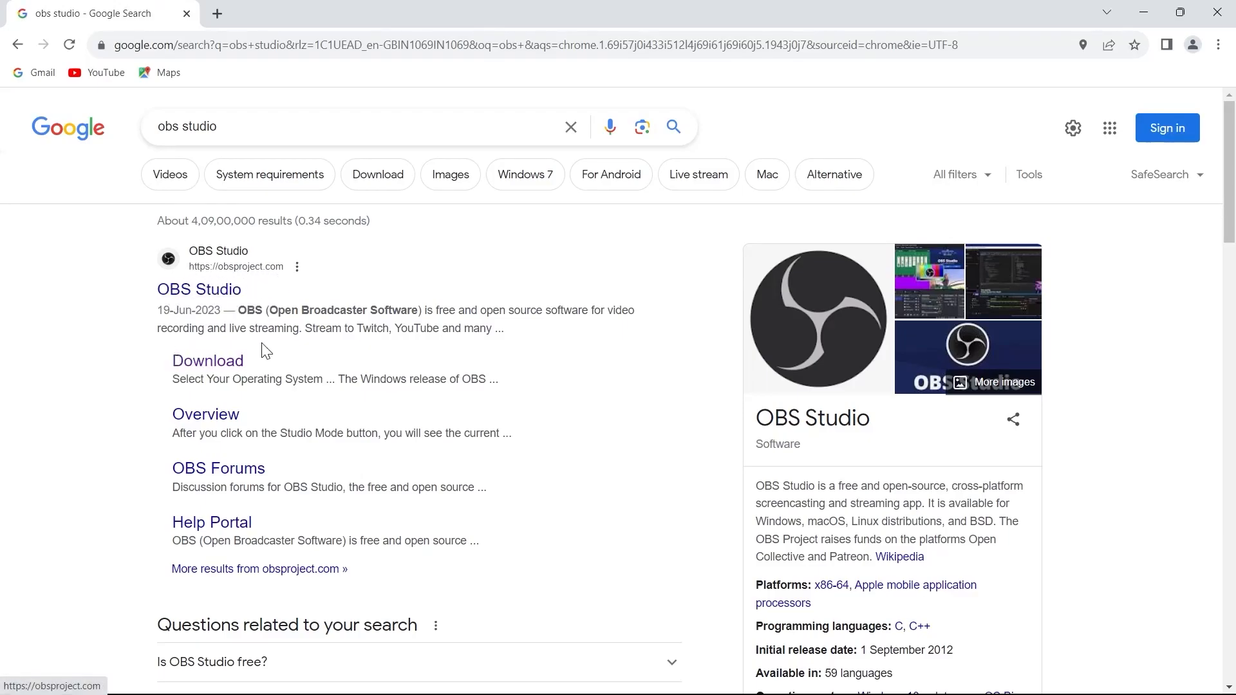
Open the official OBS Studio site and start downloading the Windows installer
{"action": "left_click", "coordinate": [201, 291]}
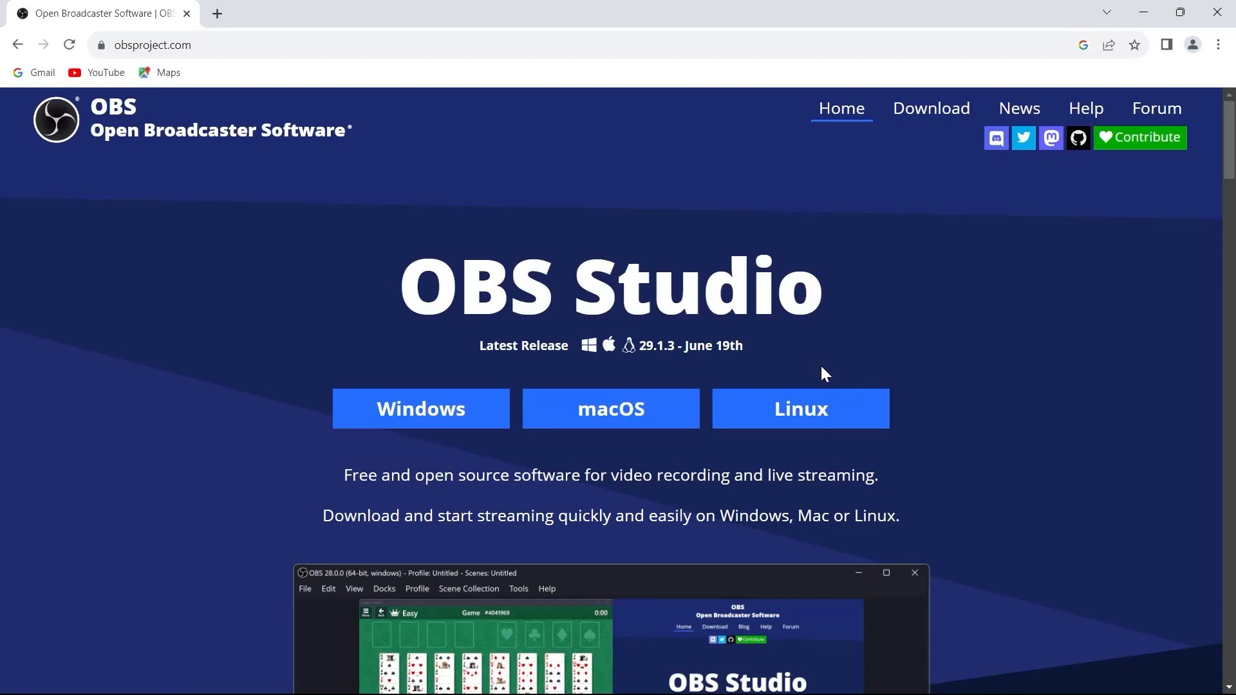
{"action": "left_click", "coordinate": [493, 415]}
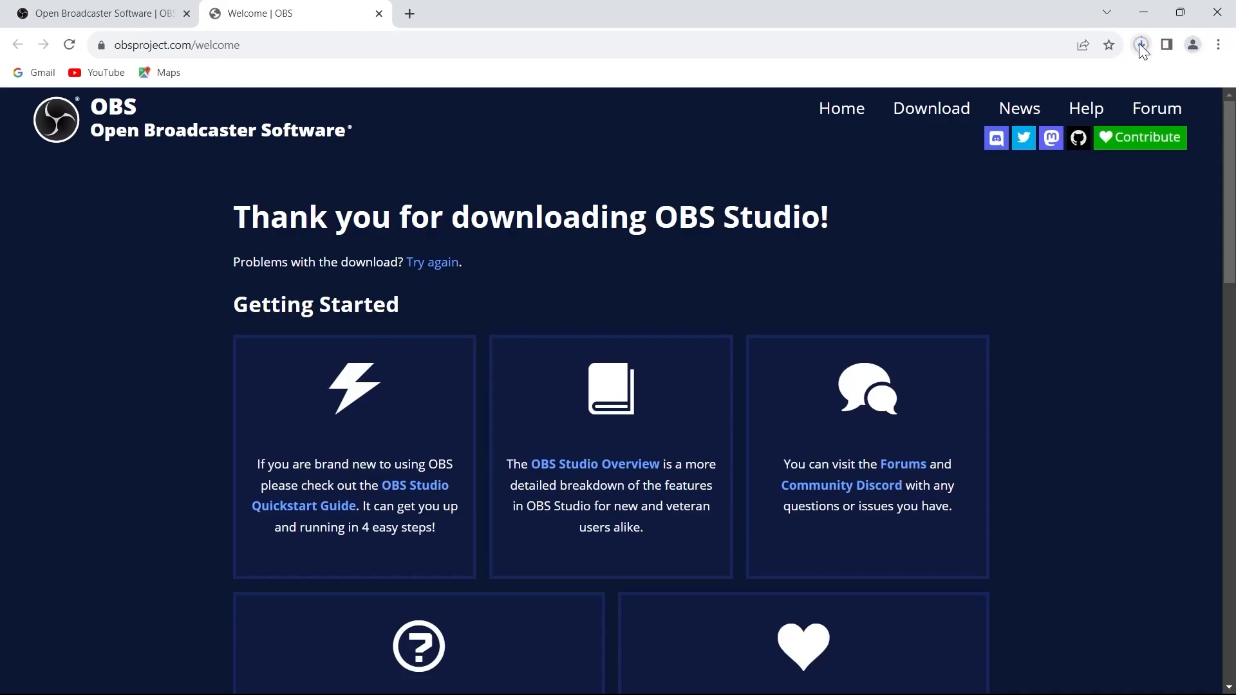
Check the installer's download progress and its partial file in the Downloads folder
{"action": "left_click", "coordinate": [1141, 45]}
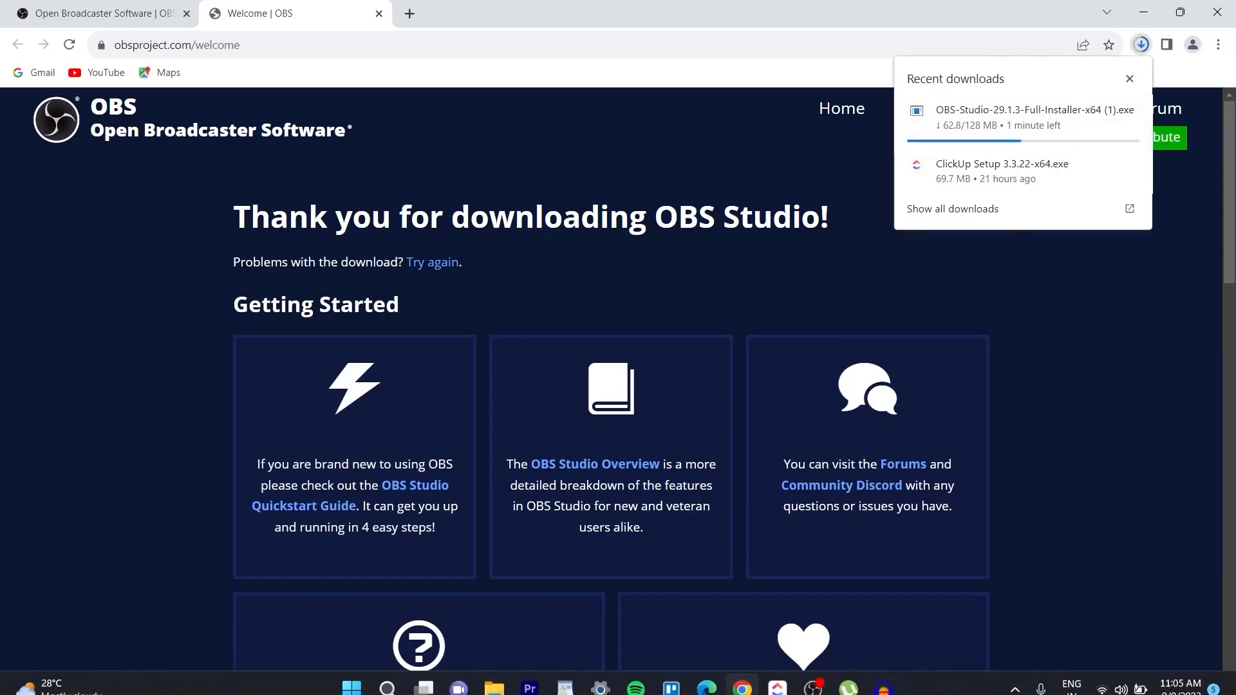
{"action": "left_click", "coordinate": [494, 679]}
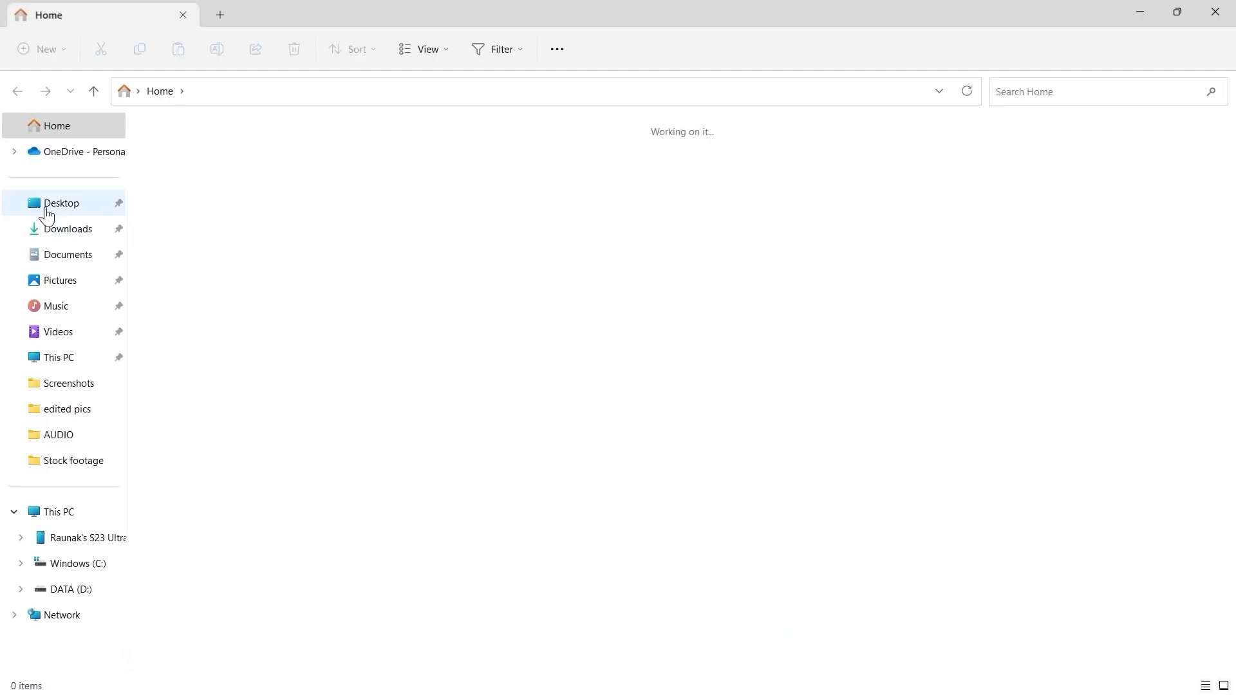
{"action": "left_click", "coordinate": [48, 229]}
{"action": "left_click", "coordinate": [216, 190]}
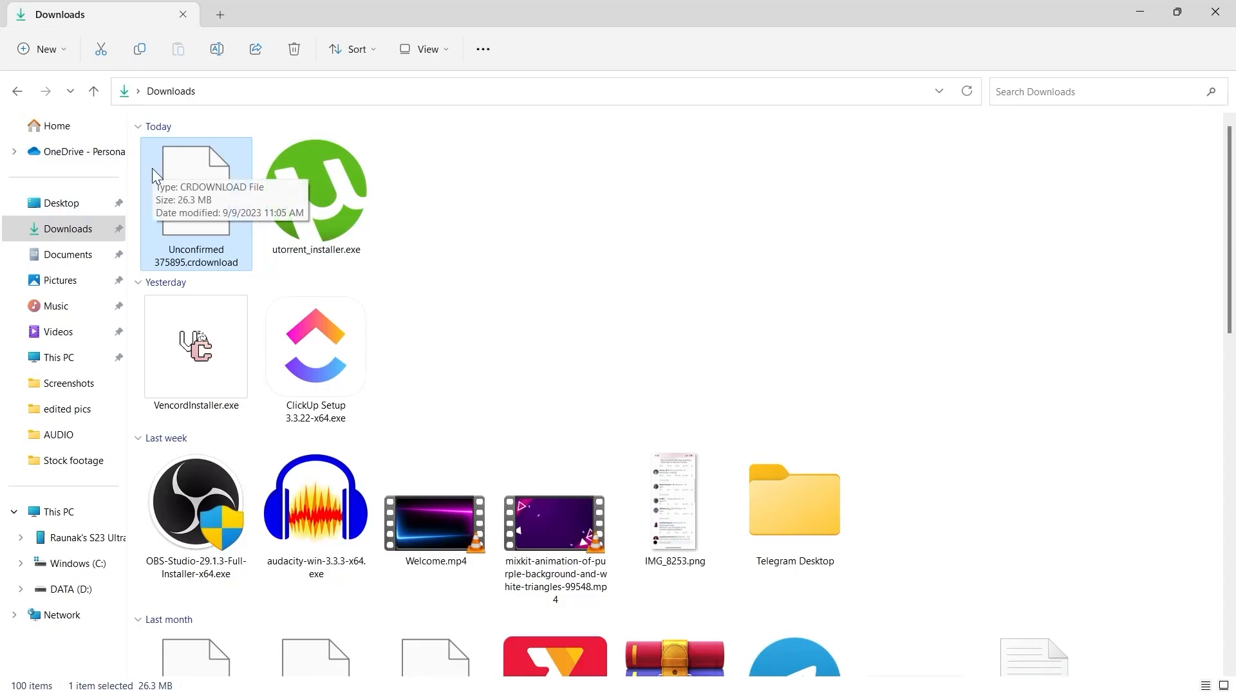
Close File Explorer, then pause and cancel the OBS installer download
{"action": "left_click", "coordinate": [1230, 8]}
{"action": "left_click", "coordinate": [1142, 44]}
{"action": "left_click", "coordinate": [1103, 110]}
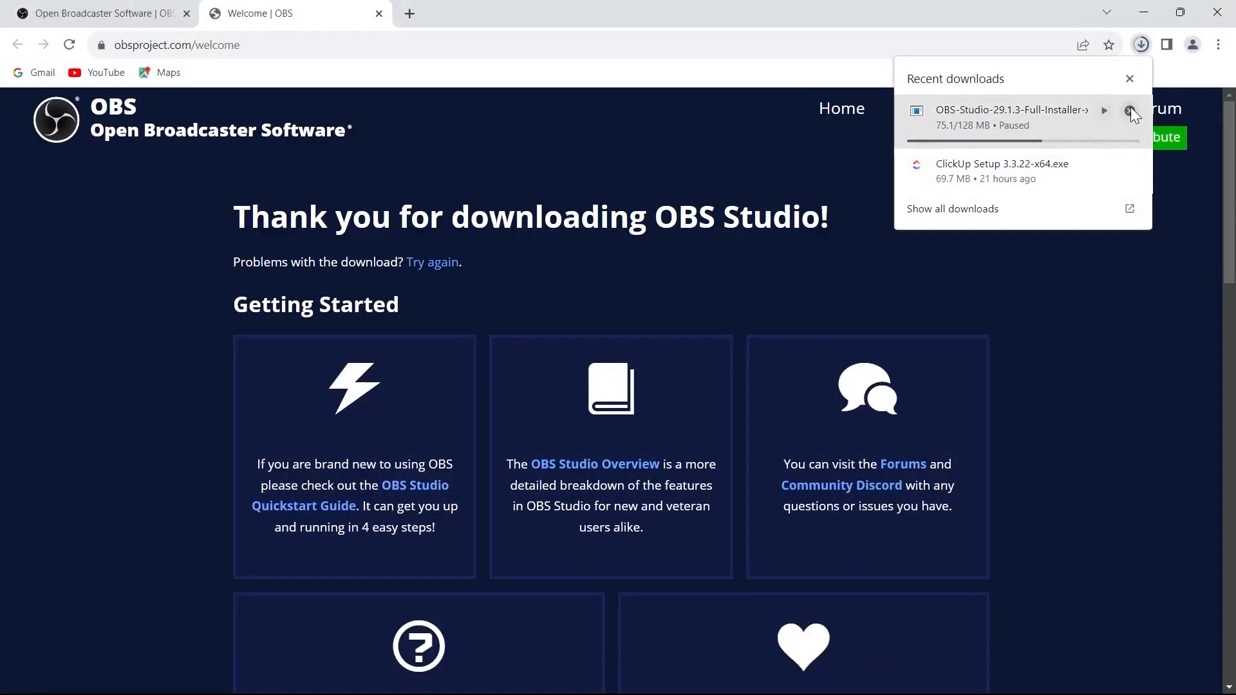
{"action": "left_click", "coordinate": [1130, 108]}
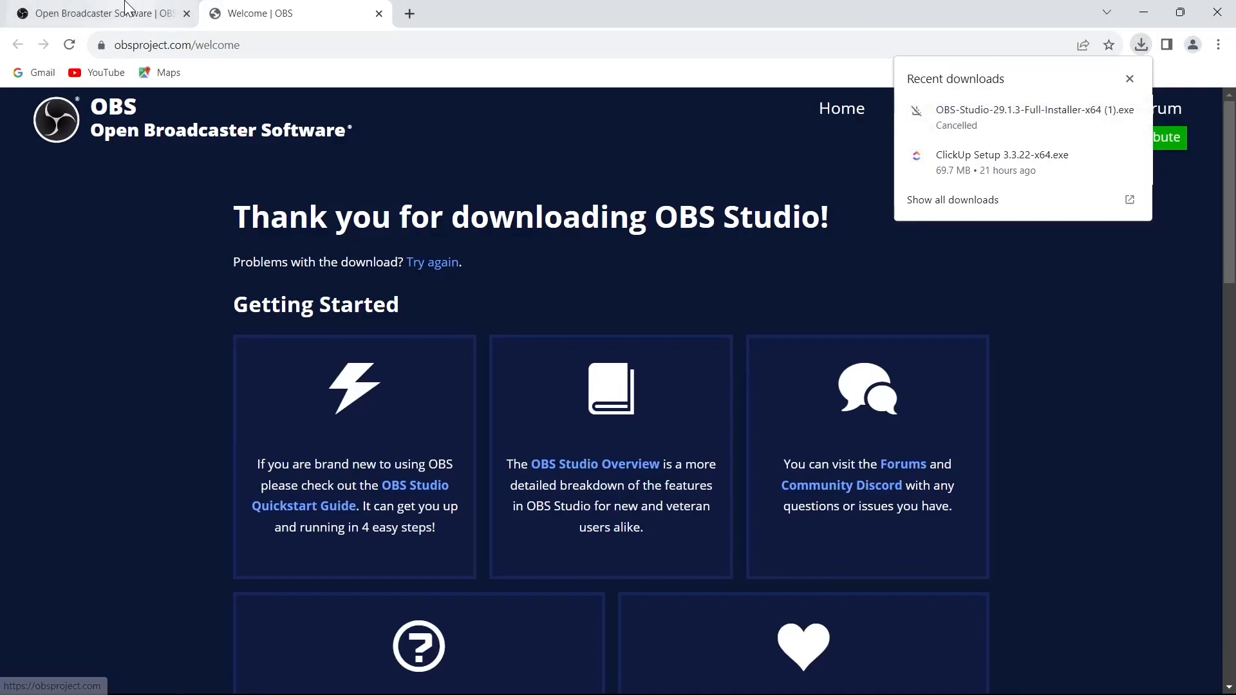
Close Chrome and switch back to OBS Studio
{"action": "left_click", "coordinate": [1215, 11]}
{"action": "right_click", "coordinate": [502, 124]}
{"action": "left_click", "coordinate": [566, 187]}
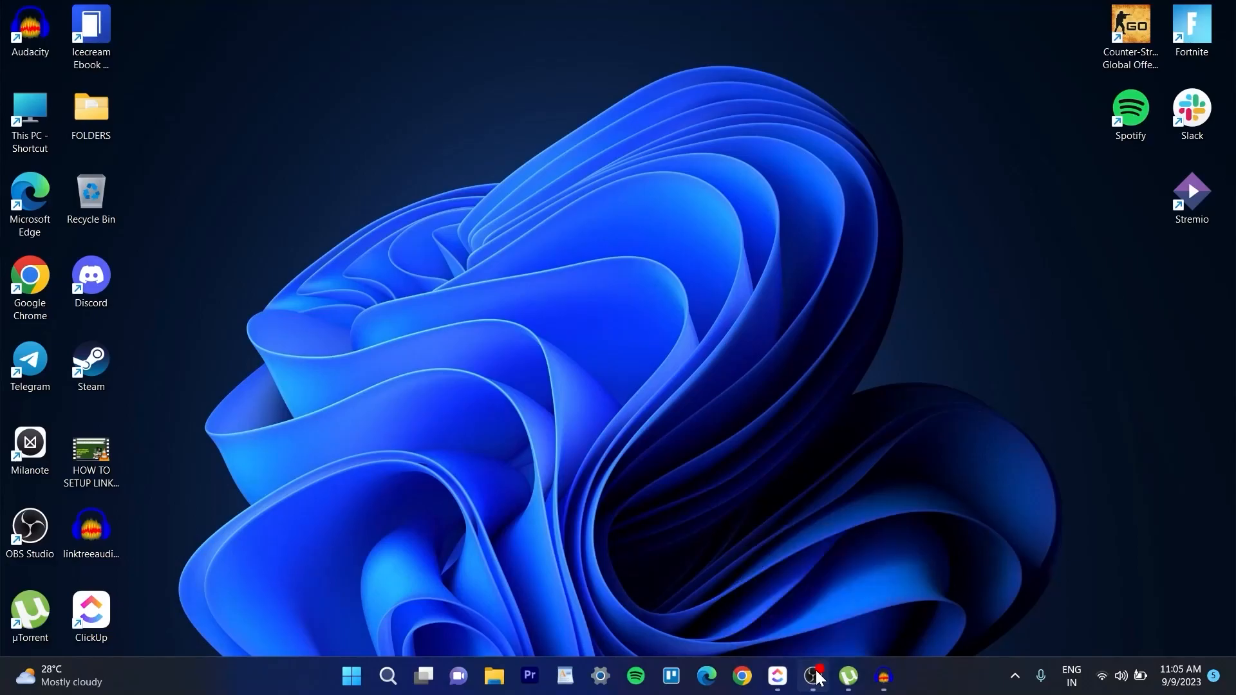
{"action": "left_click", "coordinate": [814, 679]}
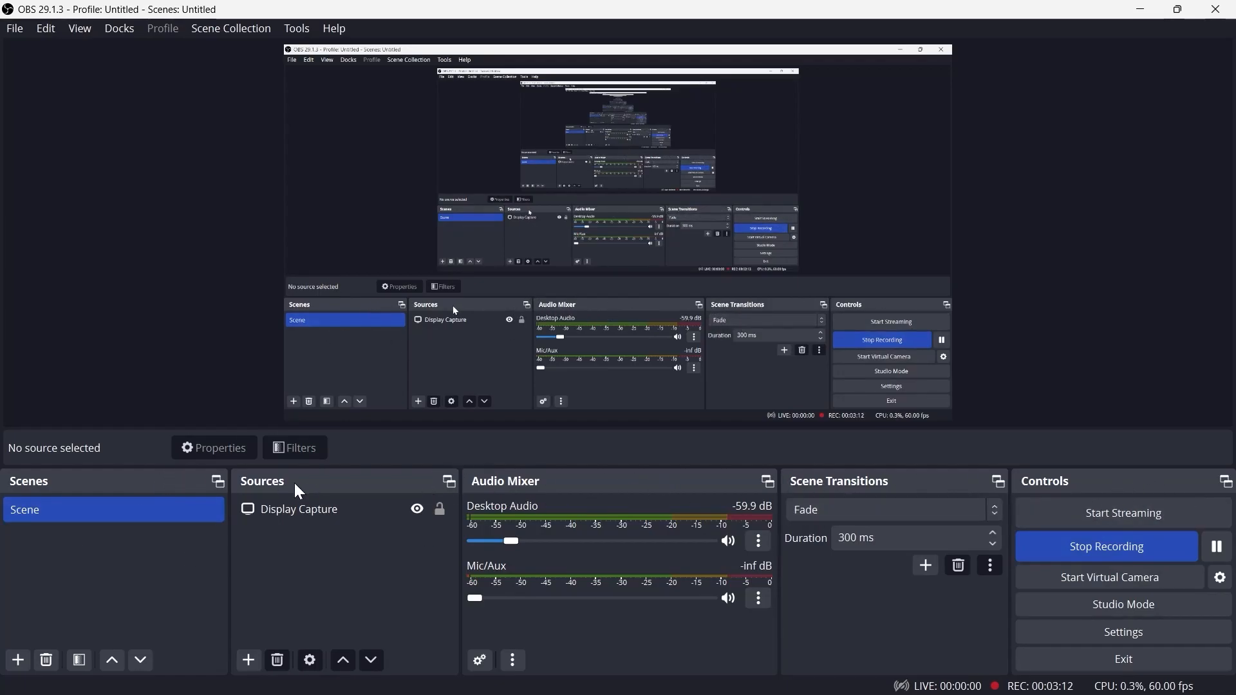
{"action": "left_click", "coordinate": [13, 30]}
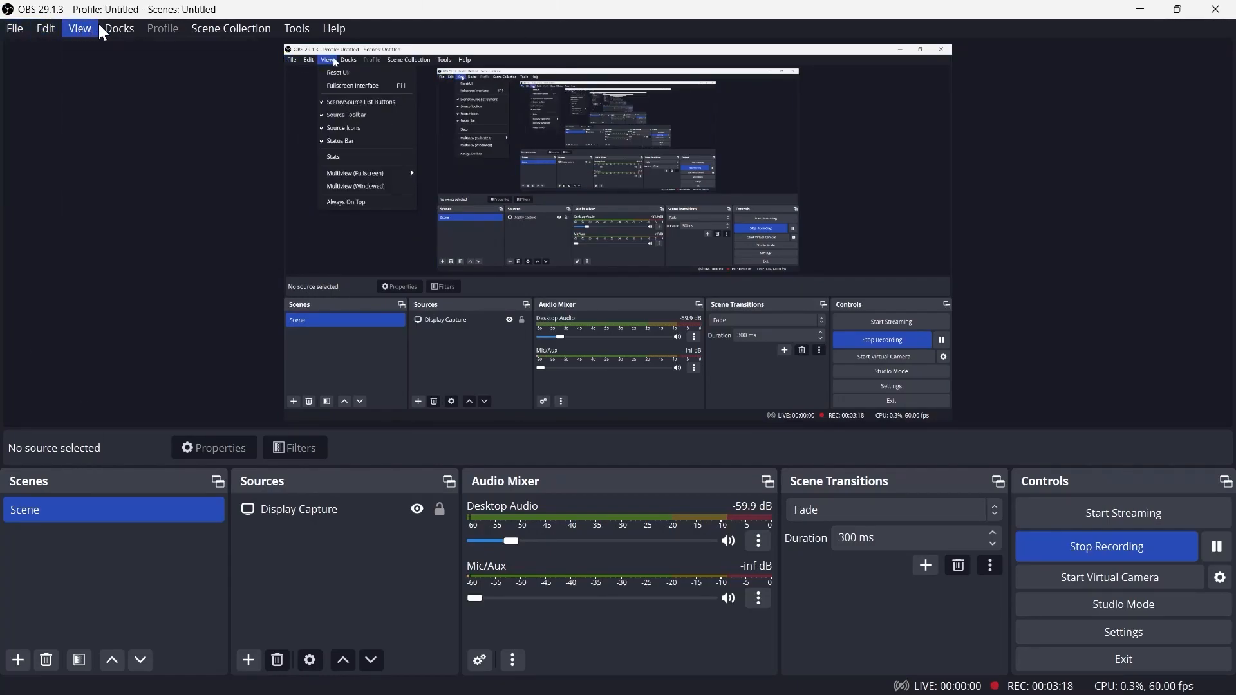
{"action": "mouse_move", "coordinate": [120, 29]}
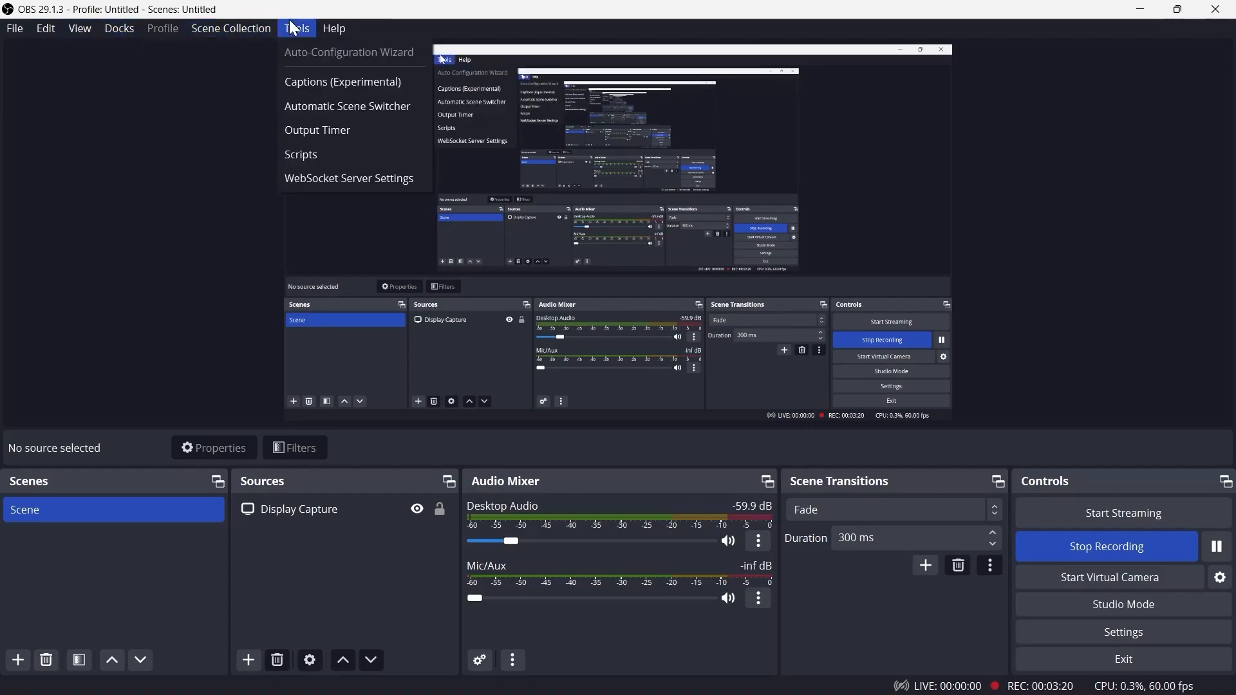
{"action": "mouse_move", "coordinate": [348, 29]}
{"action": "left_click", "coordinate": [860, 108]}
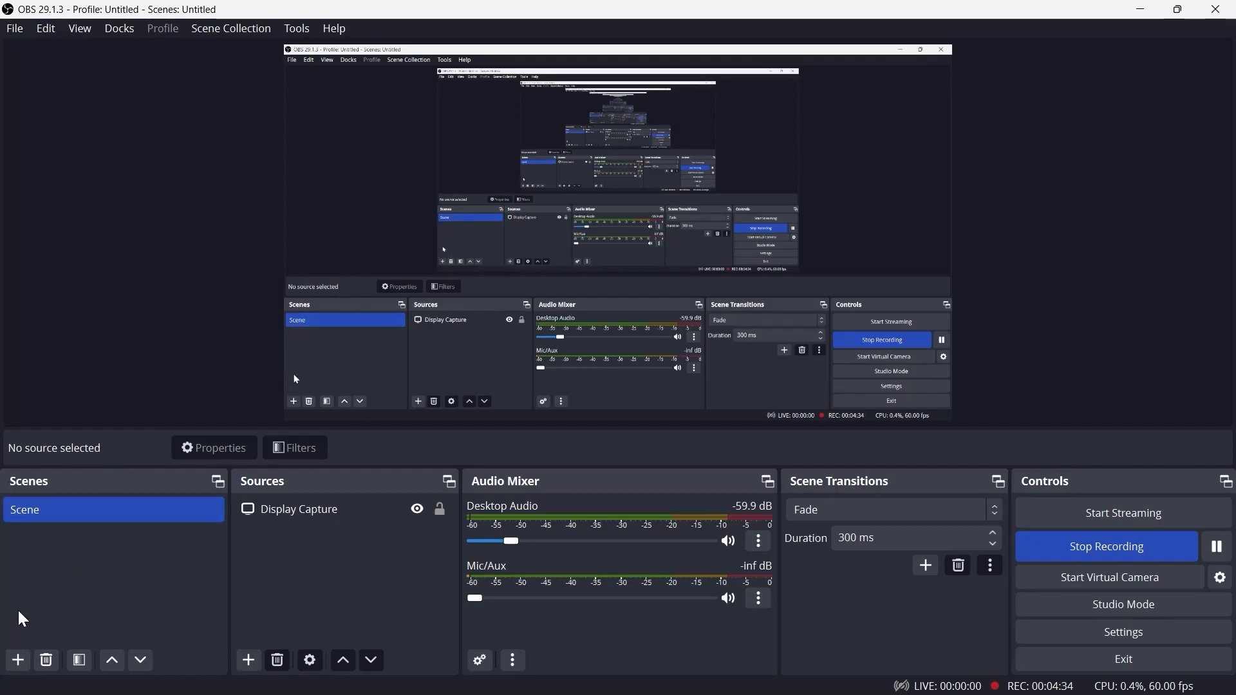
Try to add a new scene named final
{"action": "left_click", "coordinate": [25, 664]}
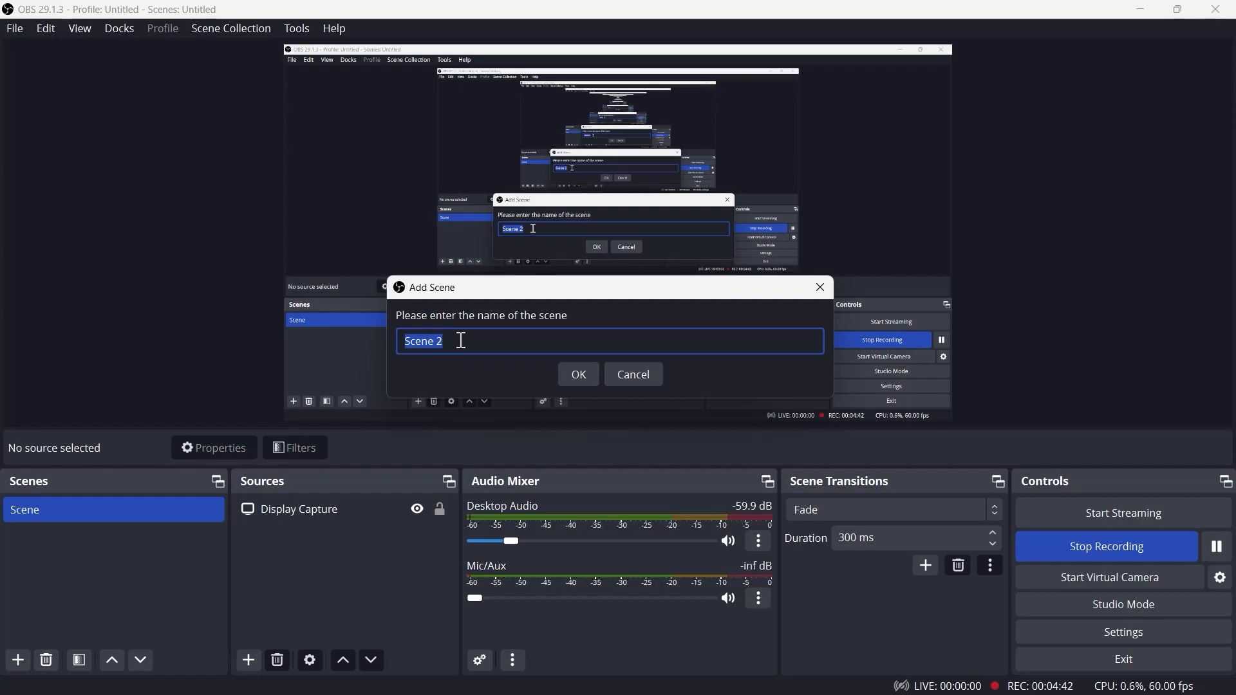
{"action": "type", "text": "final"}
{"action": "key", "text": "Return"}
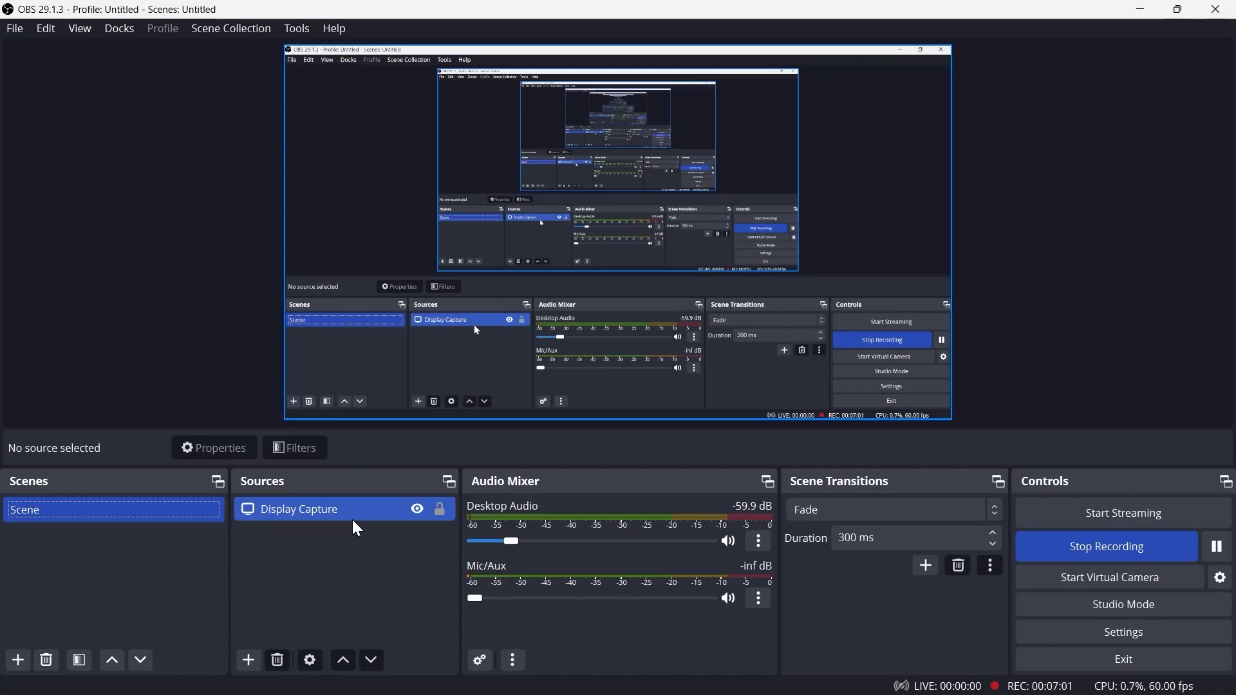
{"action": "left_click", "coordinate": [357, 530]}
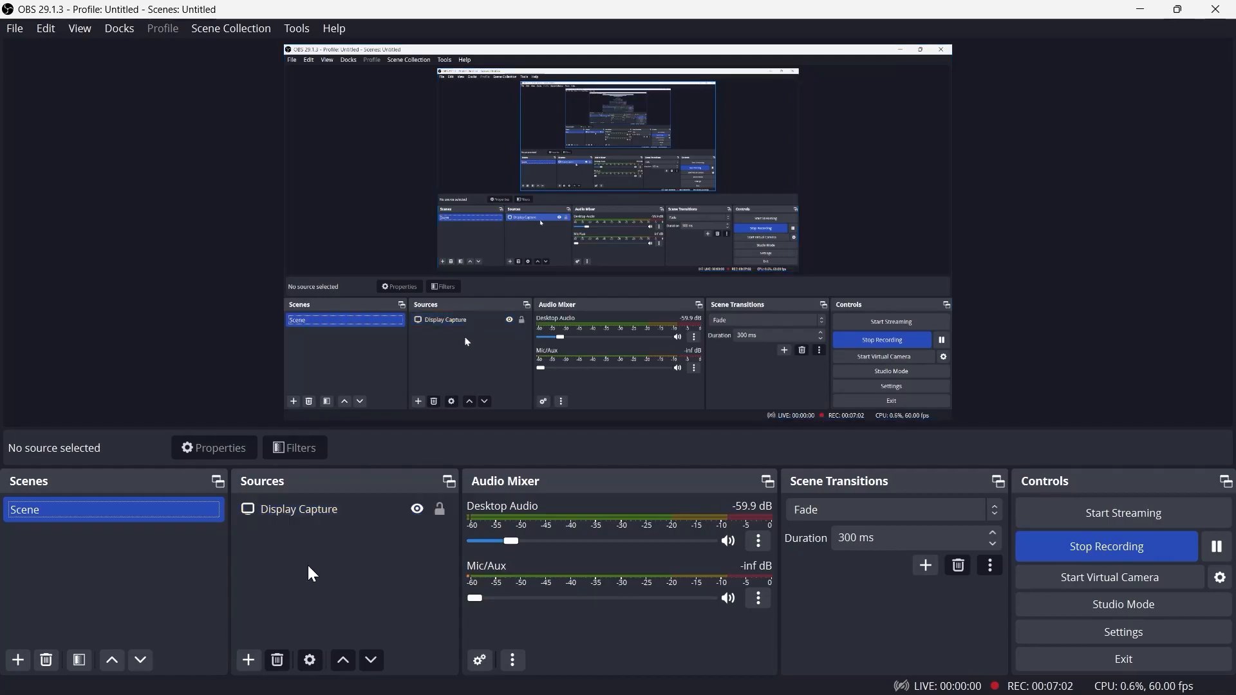
{"action": "left_click", "coordinate": [249, 661]}
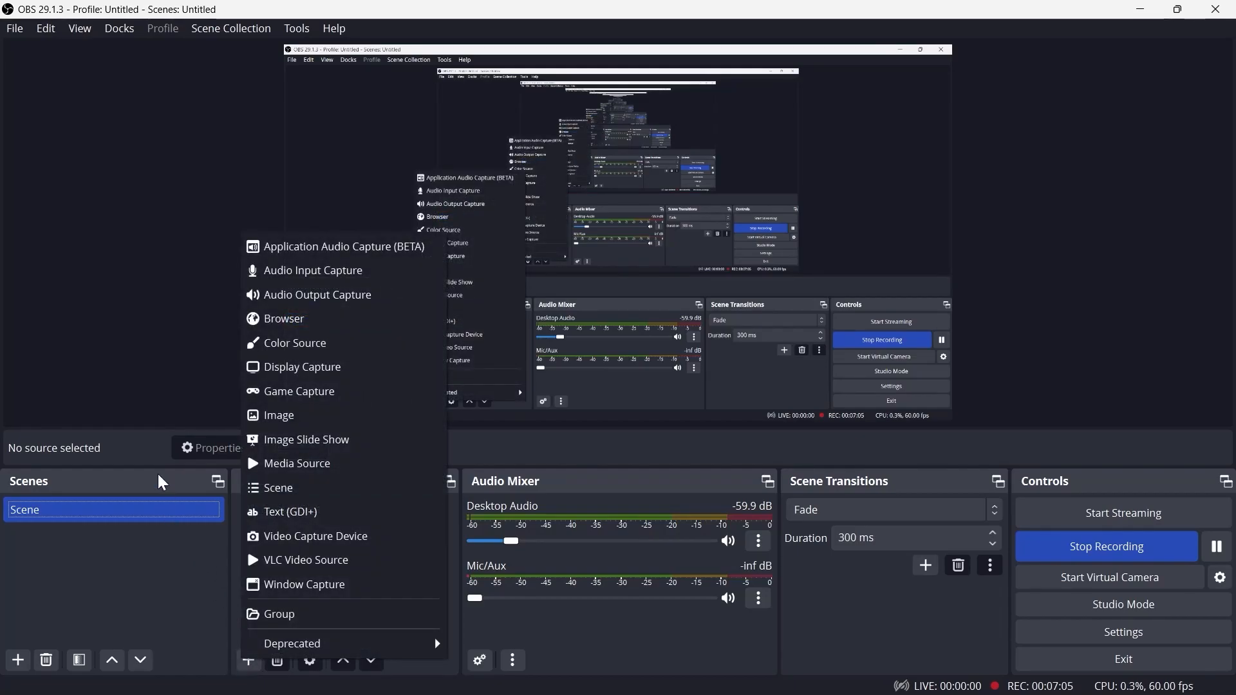
{"action": "left_click", "coordinate": [167, 499]}
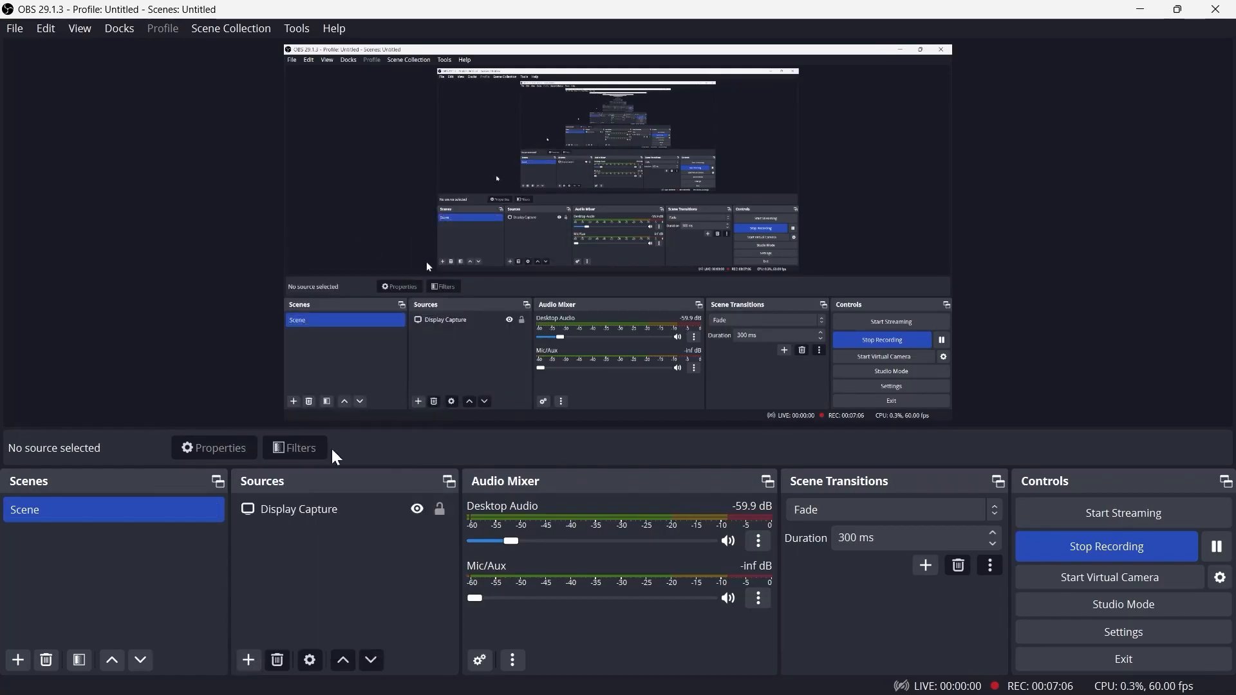
Try adding the existing Mic/Aux as an Audio Input Capture source, then cancel
{"action": "left_click", "coordinate": [251, 664]}
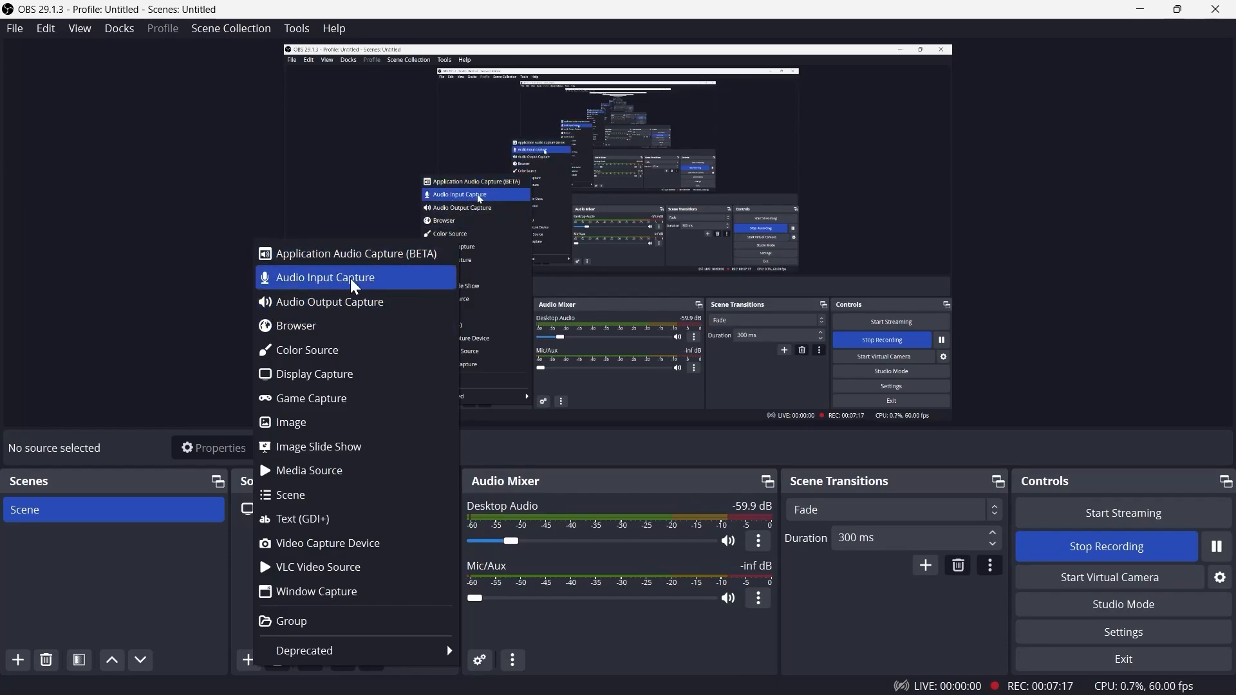
{"action": "left_click", "coordinate": [322, 283]}
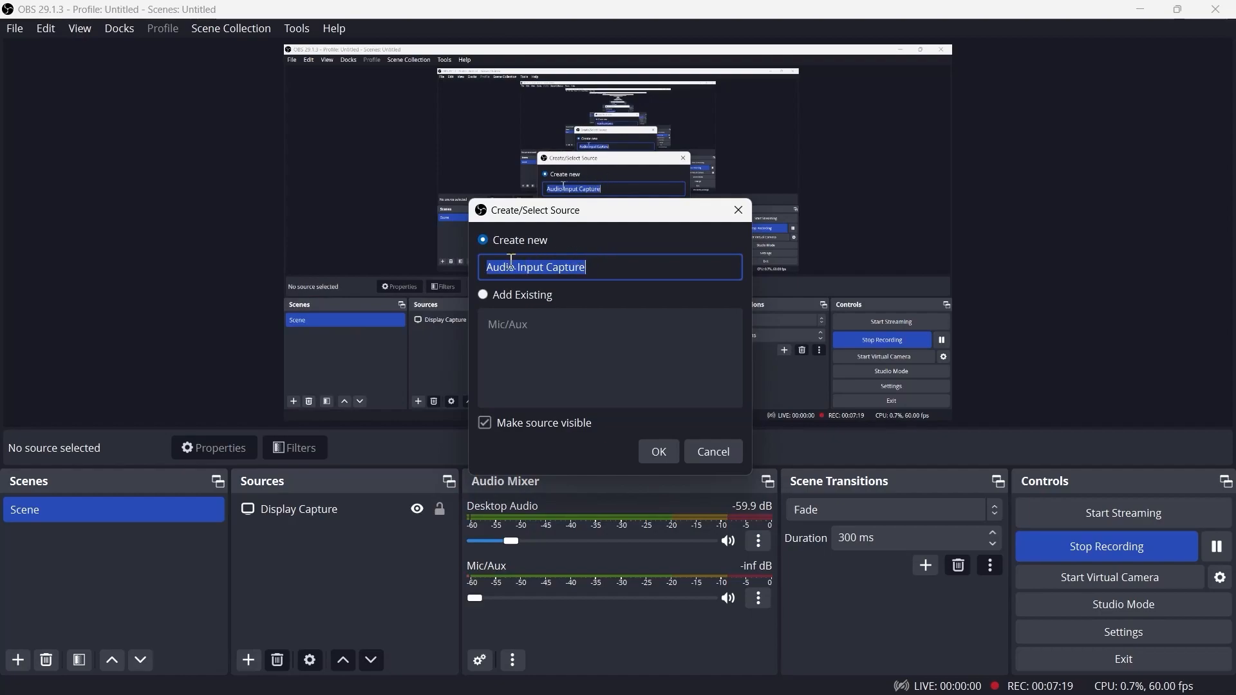
{"action": "left_click", "coordinate": [483, 295]}
{"action": "left_click", "coordinate": [513, 327]}
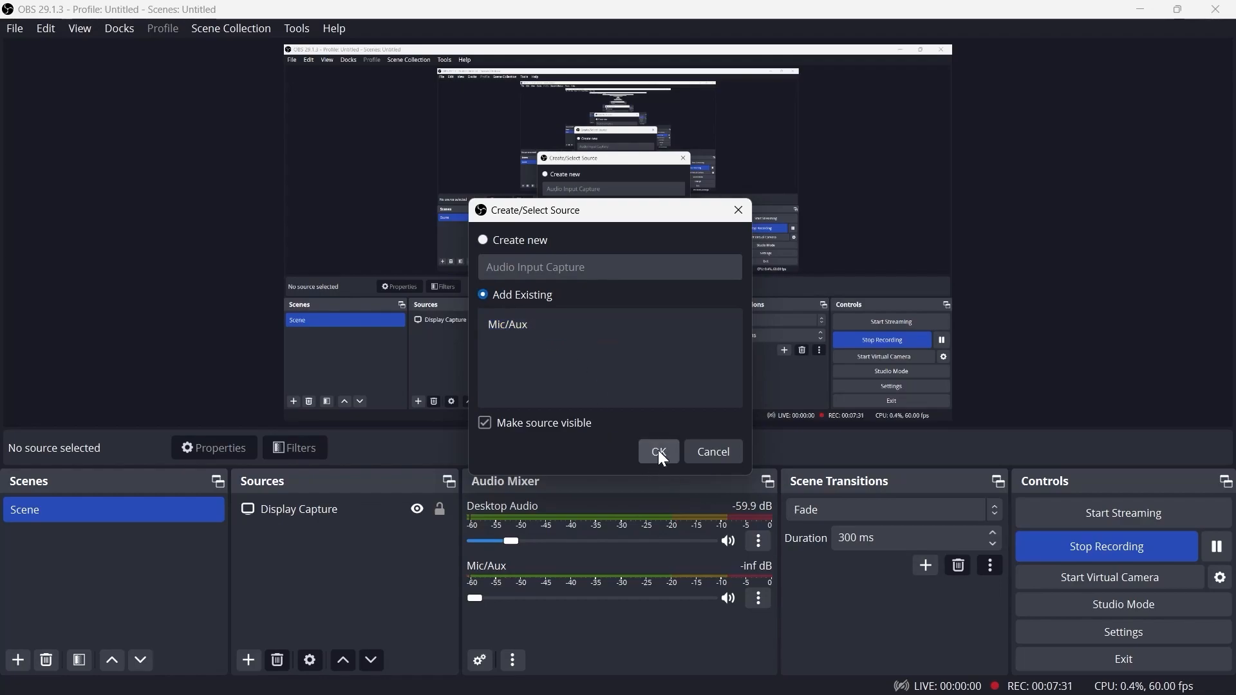
{"action": "left_click", "coordinate": [701, 454]}
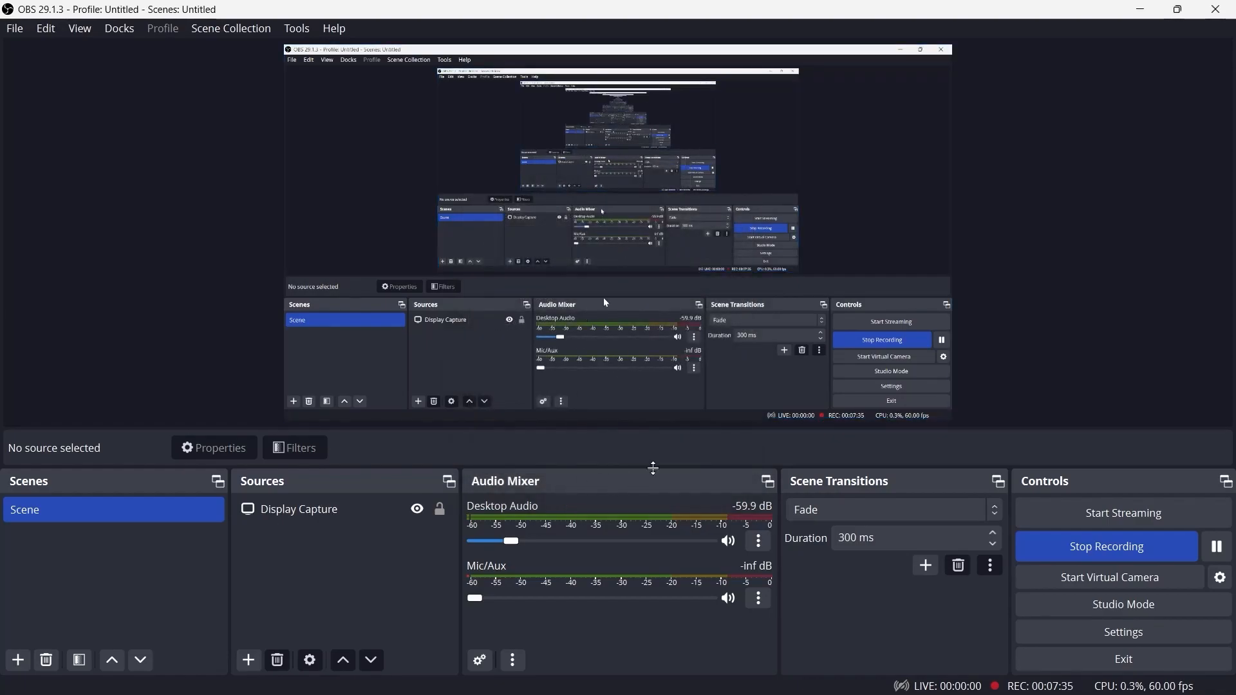
Try adding the existing Desktop Audio as an Audio Output Capture source, then cancel
{"action": "left_click", "coordinate": [249, 660]}
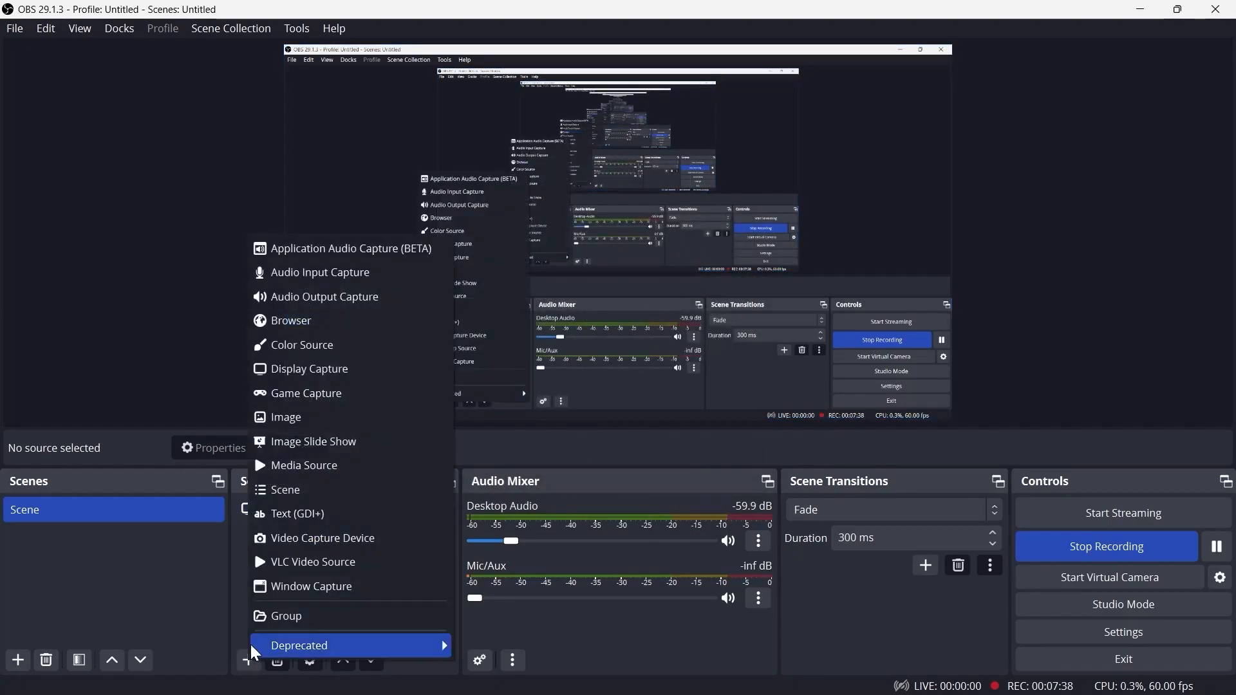
{"action": "left_click", "coordinate": [343, 300]}
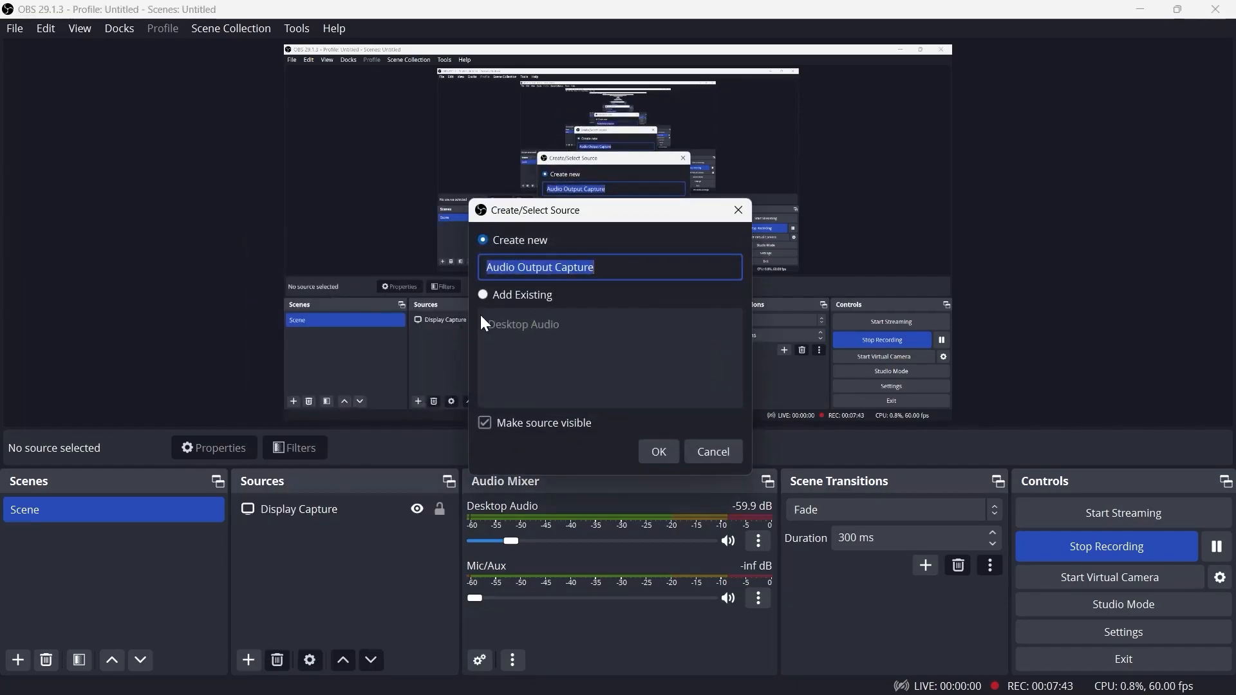
{"action": "left_click", "coordinate": [499, 299]}
{"action": "left_click", "coordinate": [575, 318]}
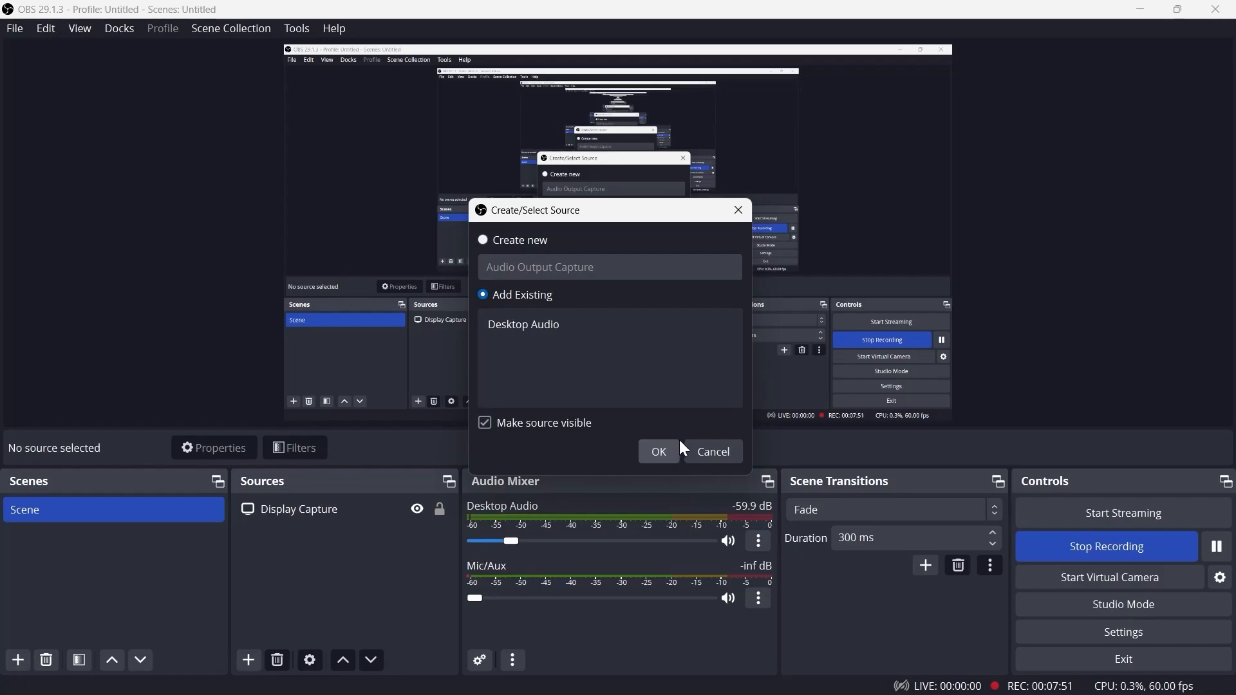
{"action": "left_click", "coordinate": [719, 452]}
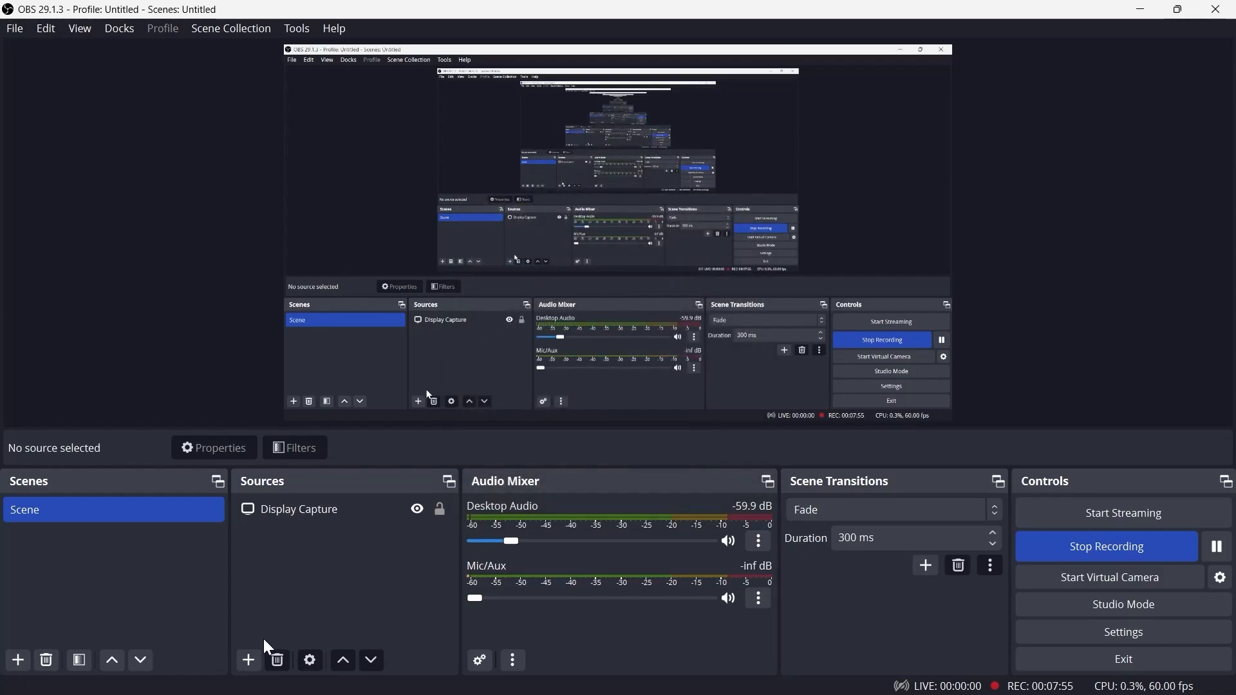
Try adding the existing Display Capture as a Display Capture source, then cancel
{"action": "left_click", "coordinate": [250, 656]}
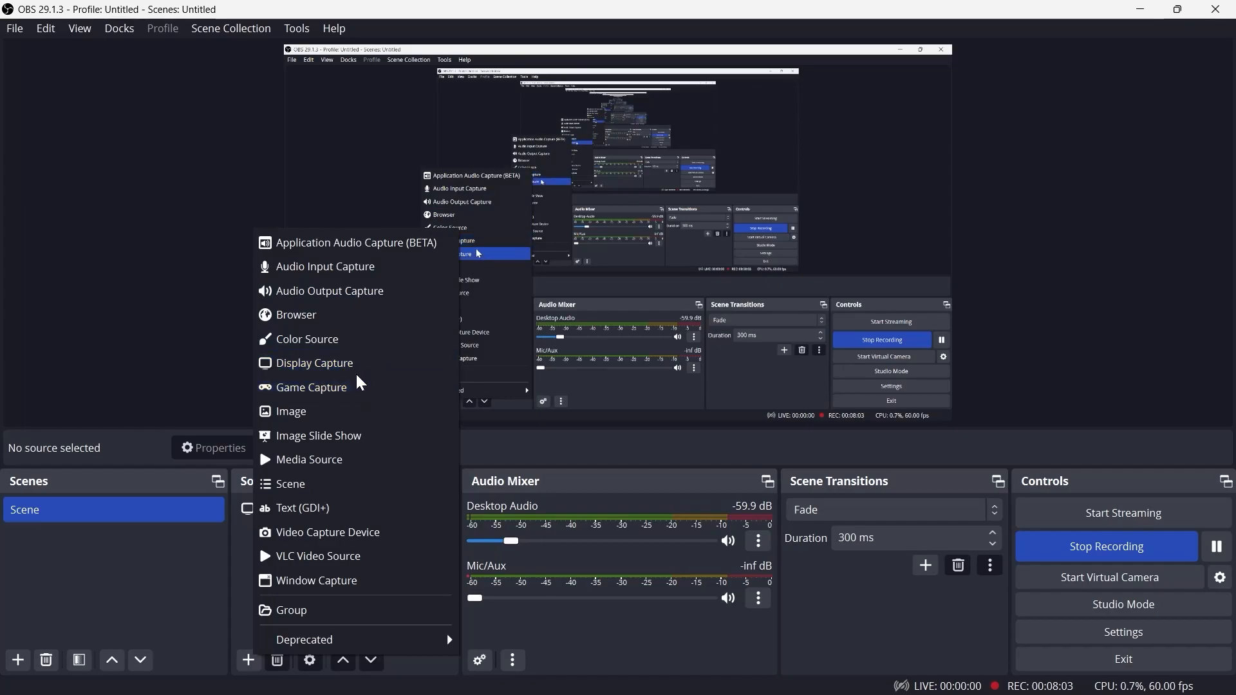
{"action": "left_click", "coordinate": [340, 362]}
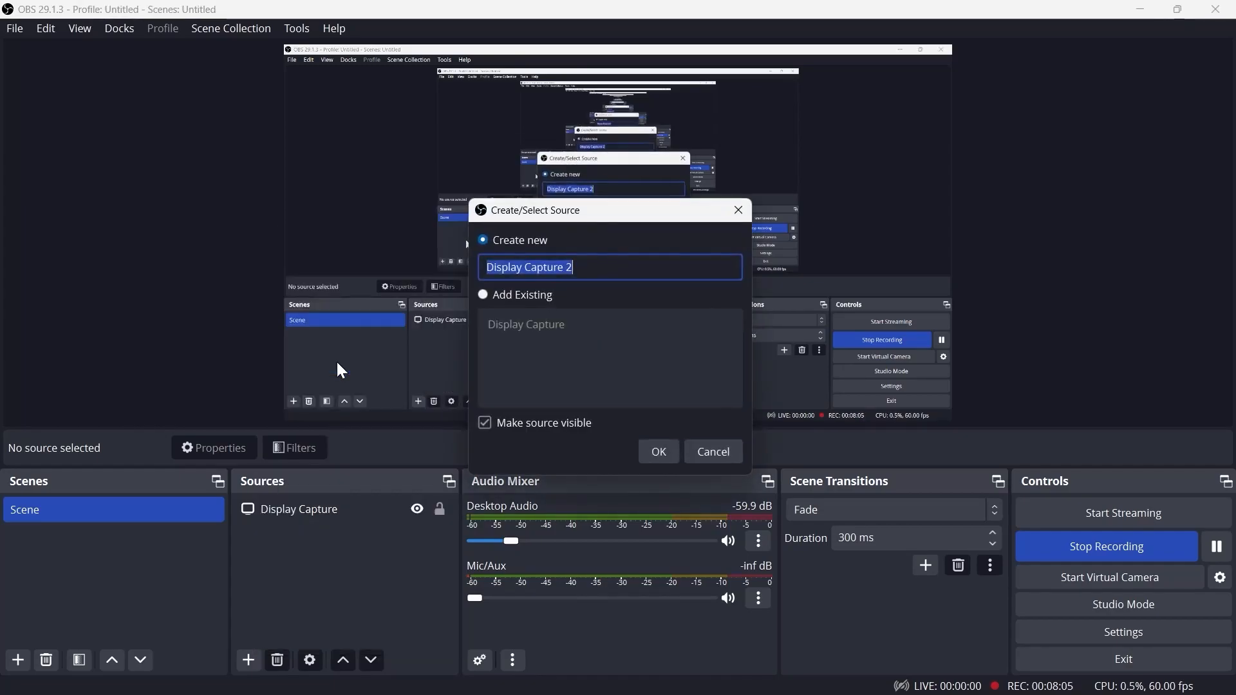
{"action": "left_click", "coordinate": [492, 299]}
{"action": "left_click", "coordinate": [567, 335]}
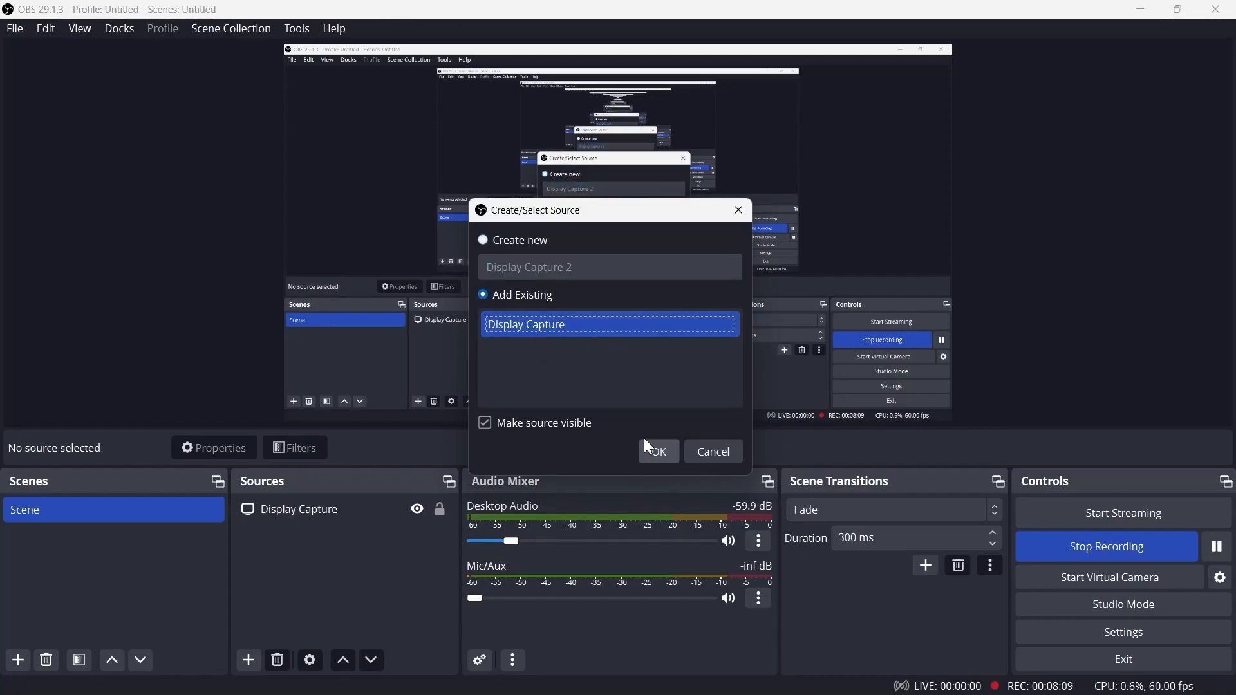
{"action": "left_click", "coordinate": [719, 452]}
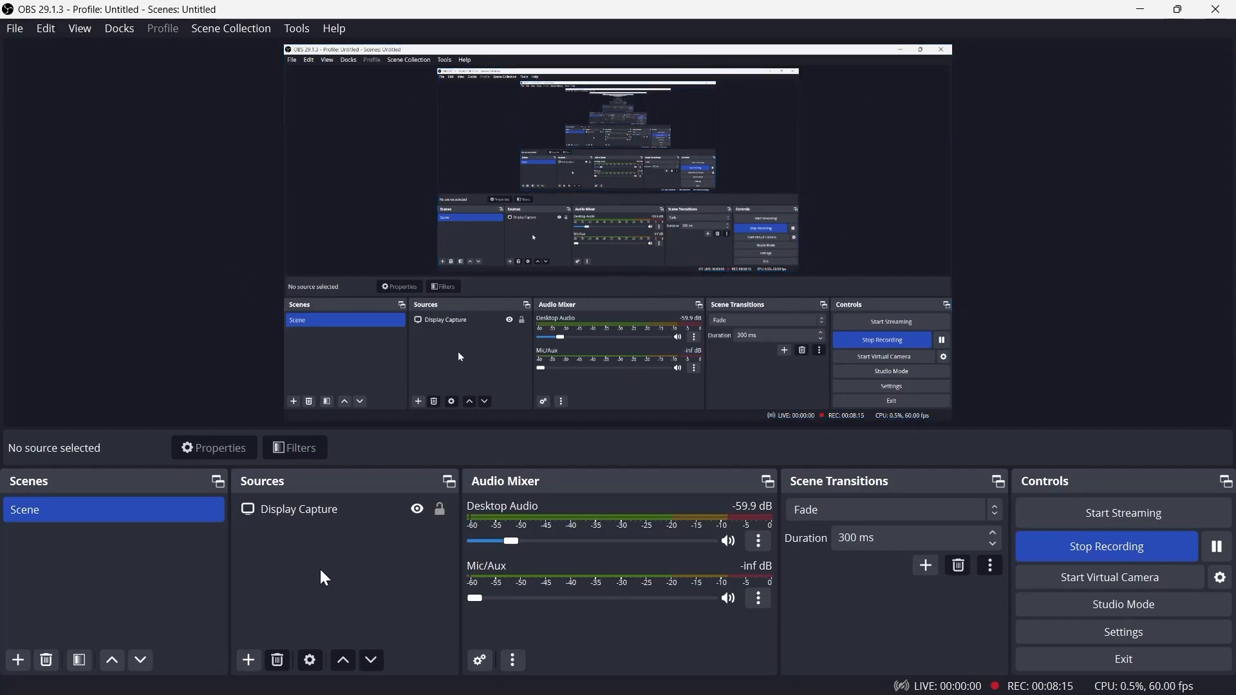
Add an Image source named Image using the Adobe_Post PNG file from the pics folder
{"action": "left_click", "coordinate": [249, 660]}
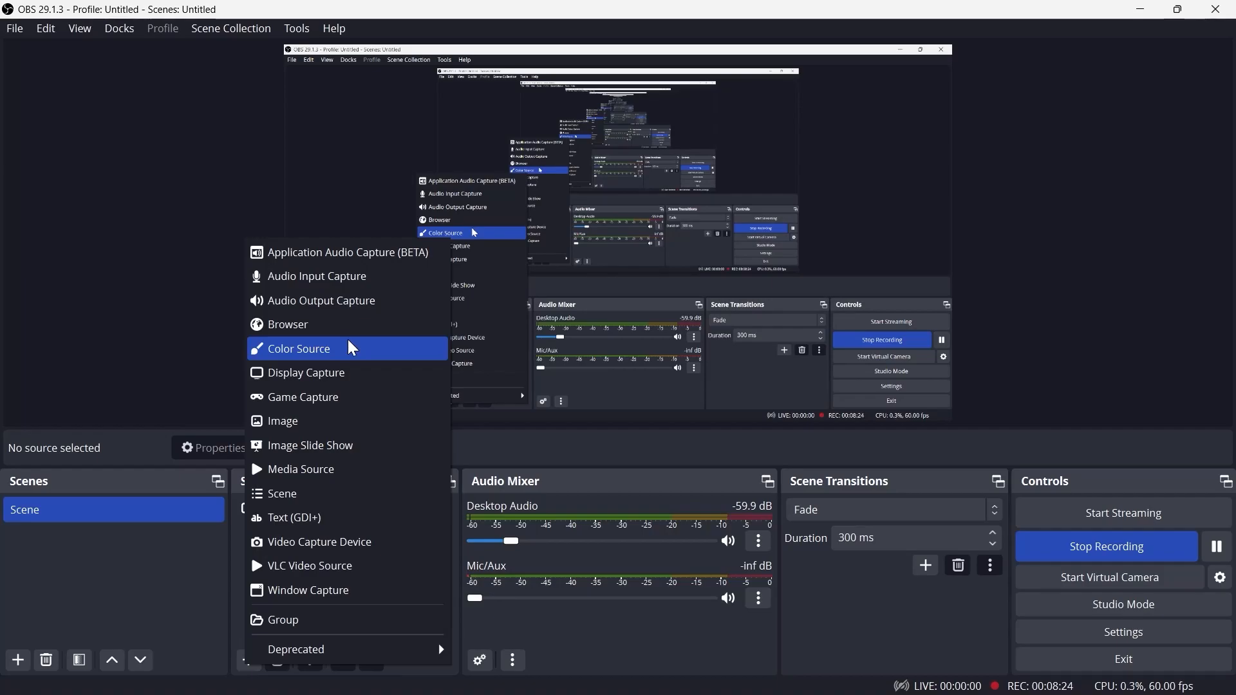
{"action": "left_click", "coordinate": [341, 422]}
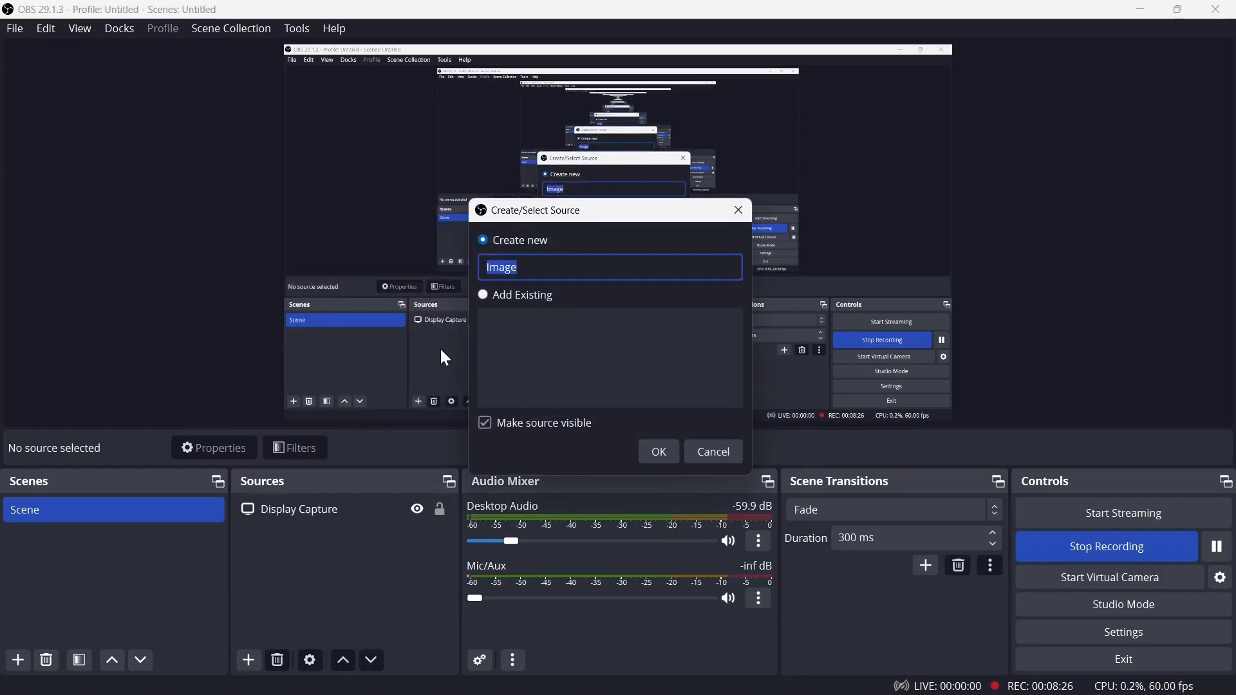
{"action": "left_click", "coordinate": [538, 266]}
{"action": "left_click", "coordinate": [663, 451]}
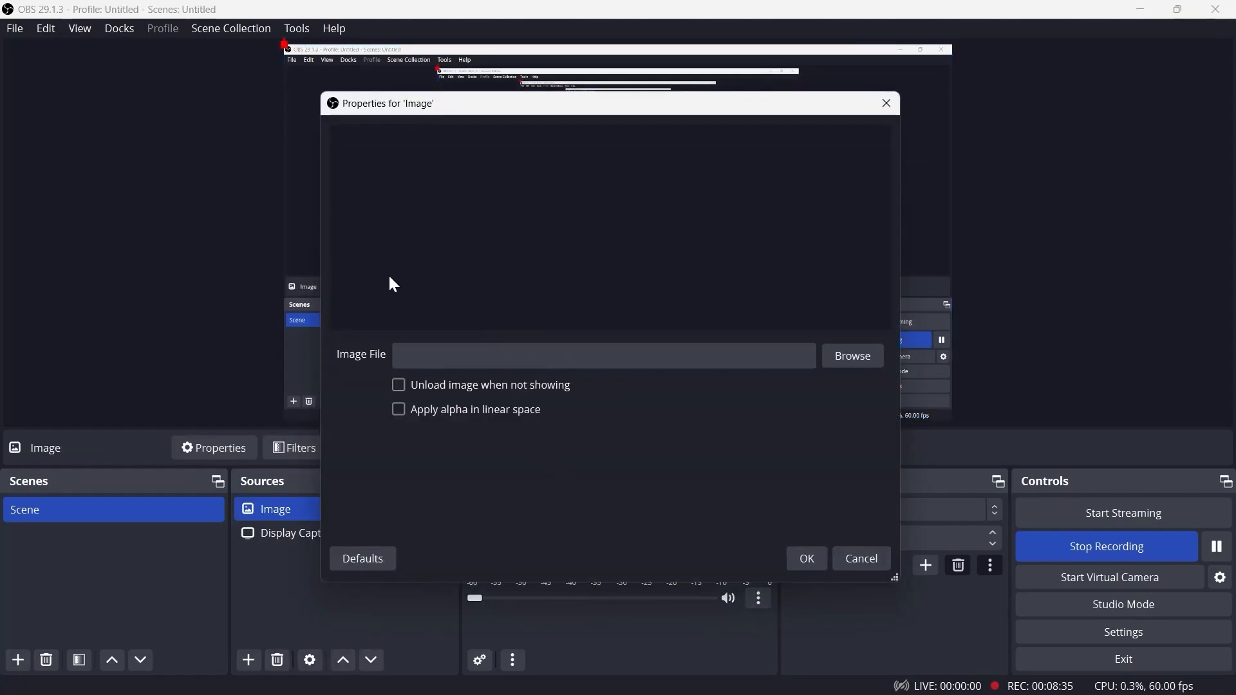
{"action": "left_click", "coordinate": [859, 354]}
{"action": "double_click", "coordinate": [792, 283]}
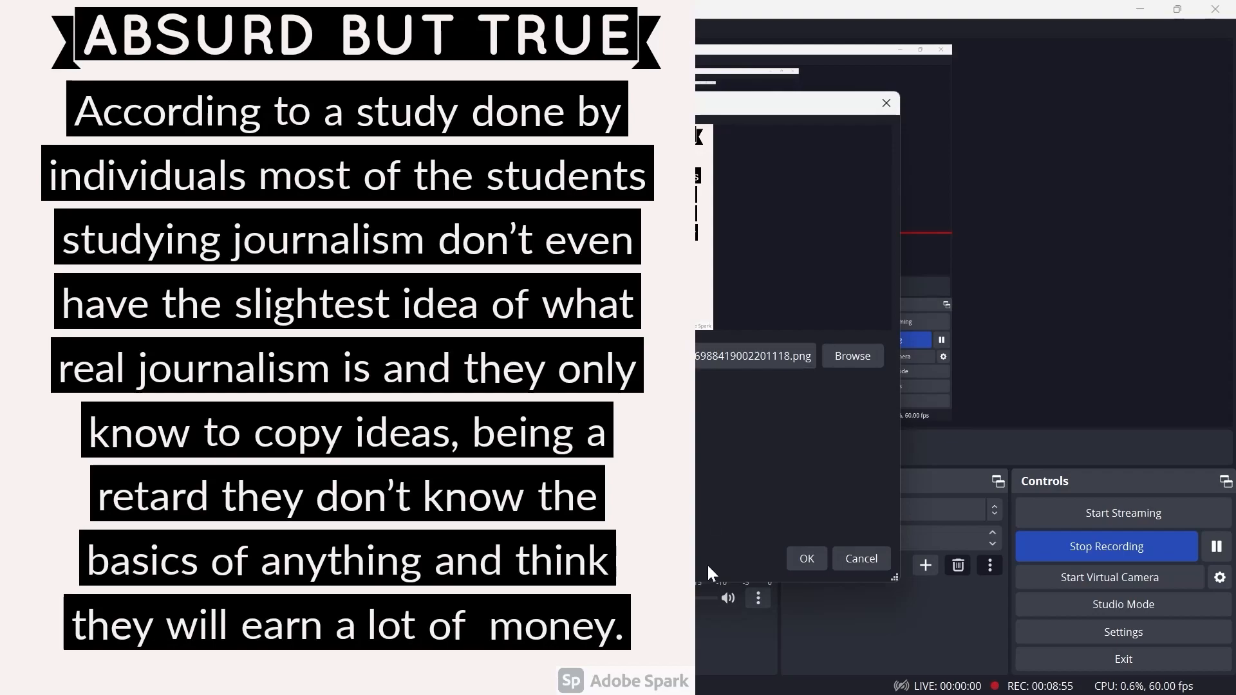
{"action": "left_click", "coordinate": [807, 559]}
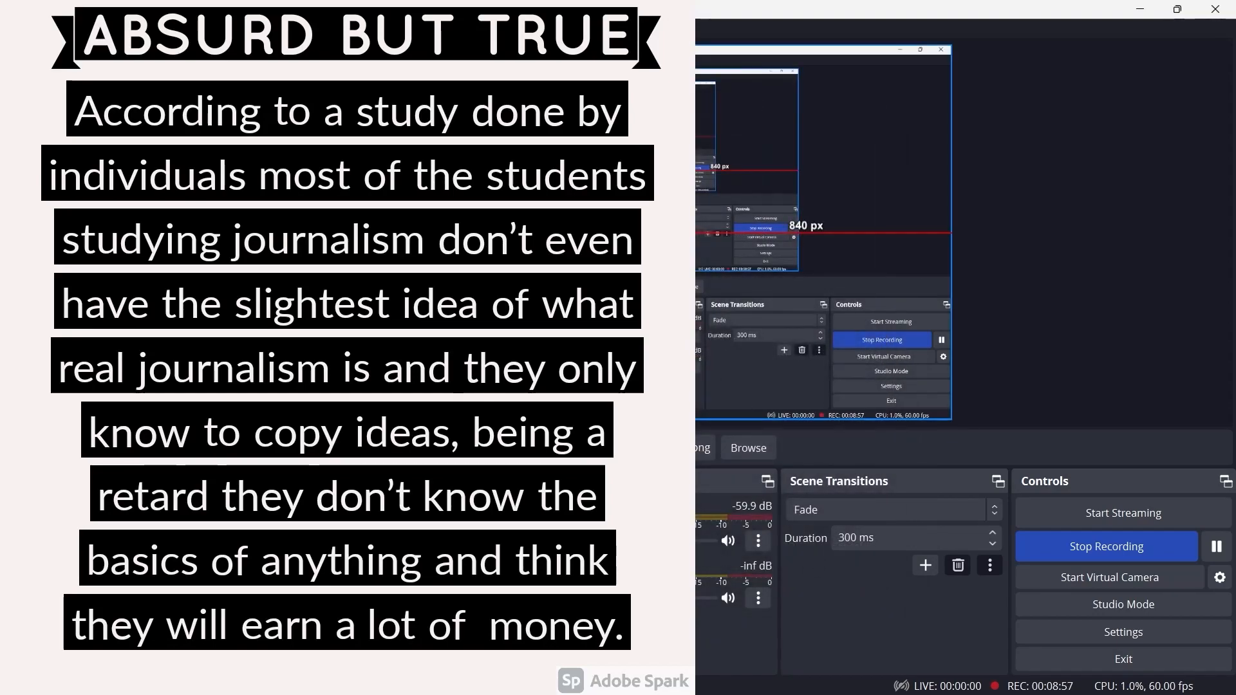
Move and shrink the image into a small thumbnail near the lower-right corner of the canvas
{"action": "left_click_drag", "start_coordinate": [659, 46], "coordinate": [591, 268]}
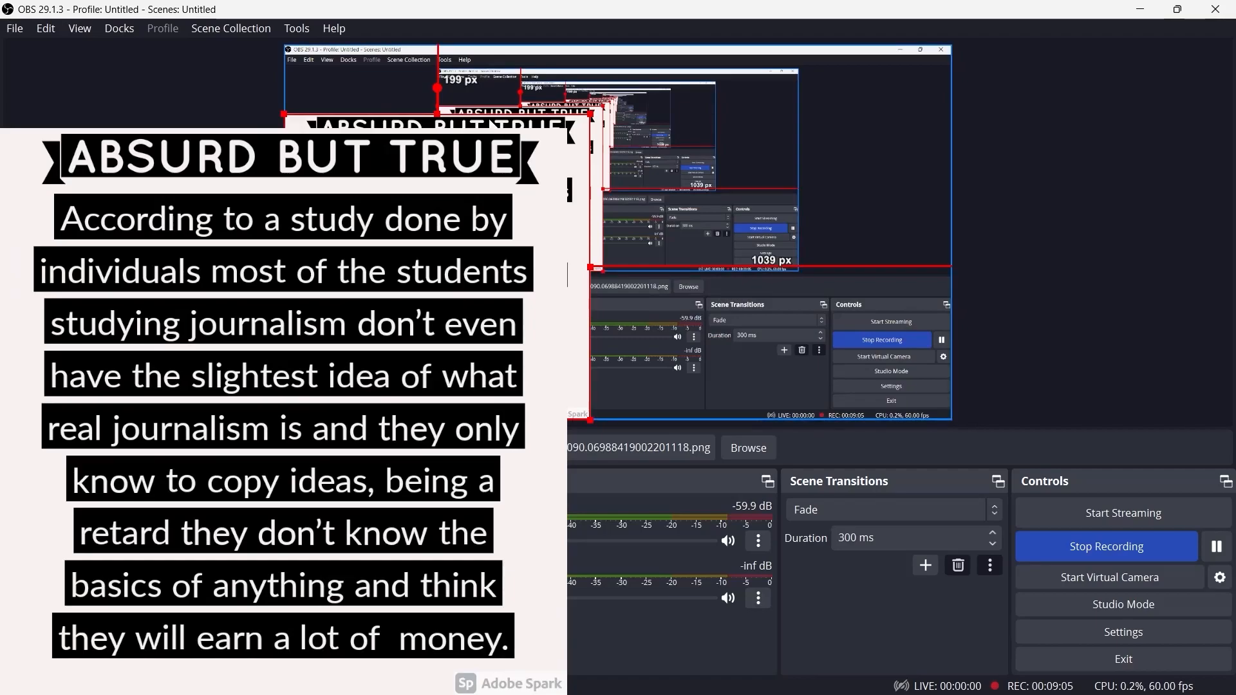
{"action": "left_click_drag", "start_coordinate": [451, 268], "coordinate": [399, 250]}
{"action": "left_click_drag", "start_coordinate": [341, 148], "coordinate": [707, 176]}
{"action": "left_click_drag", "start_coordinate": [582, 131], "coordinate": [912, 371]}
{"action": "left_click", "coordinate": [1088, 323]}
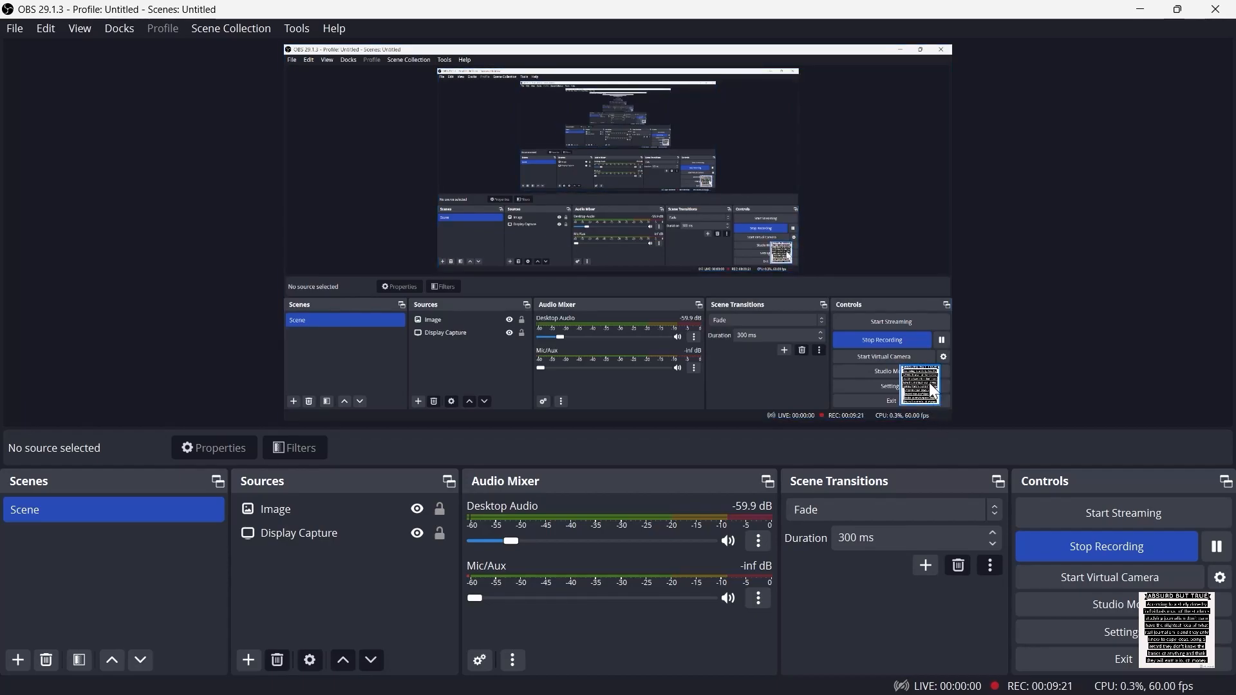
Remove the Image source from the scene
{"action": "left_click", "coordinate": [299, 512]}
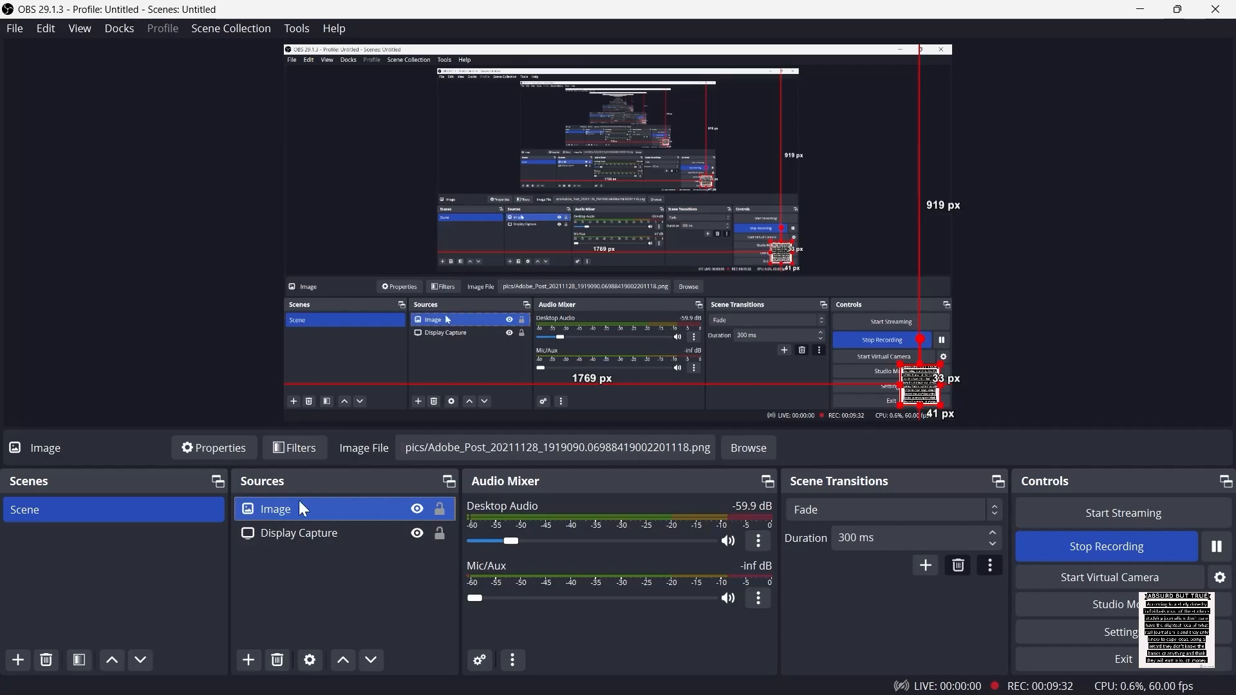
{"action": "right_click", "coordinate": [299, 501]}
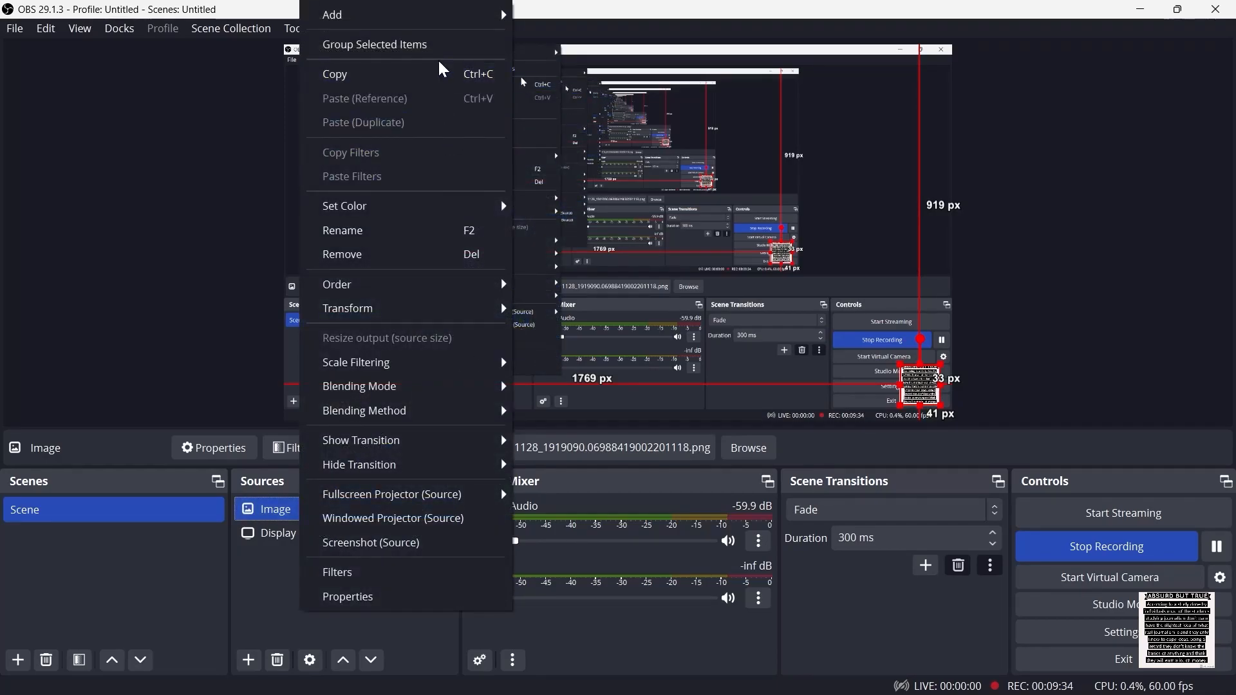
{"action": "left_click", "coordinate": [399, 256]}
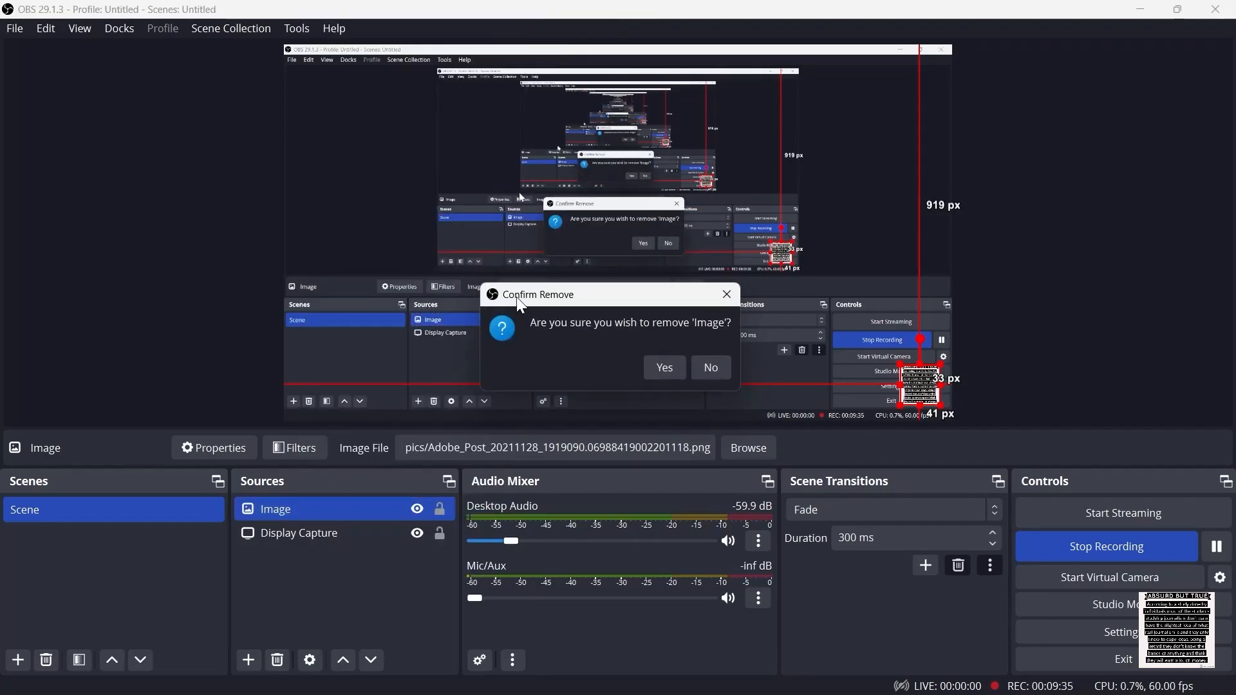
{"action": "left_click", "coordinate": [666, 368]}
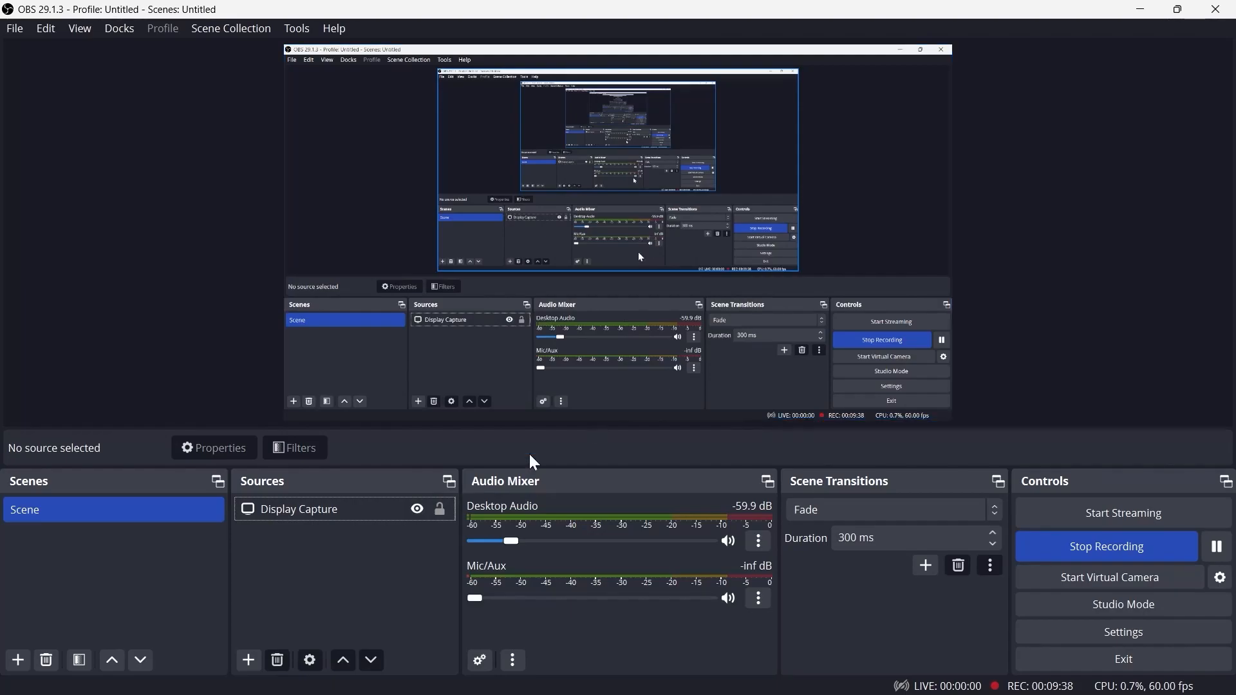
Add a Video Capture Device source and activate the HP TrueVision HD Camera
{"action": "left_click", "coordinate": [252, 663]}
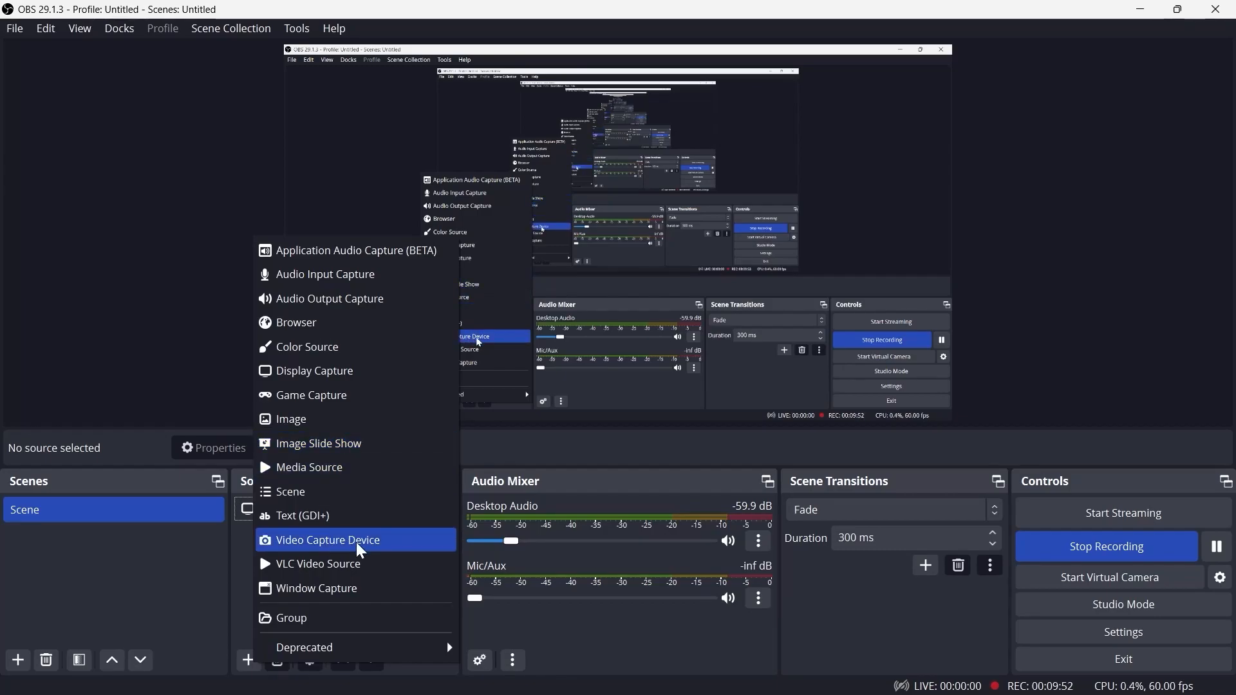
{"action": "left_click", "coordinate": [309, 540]}
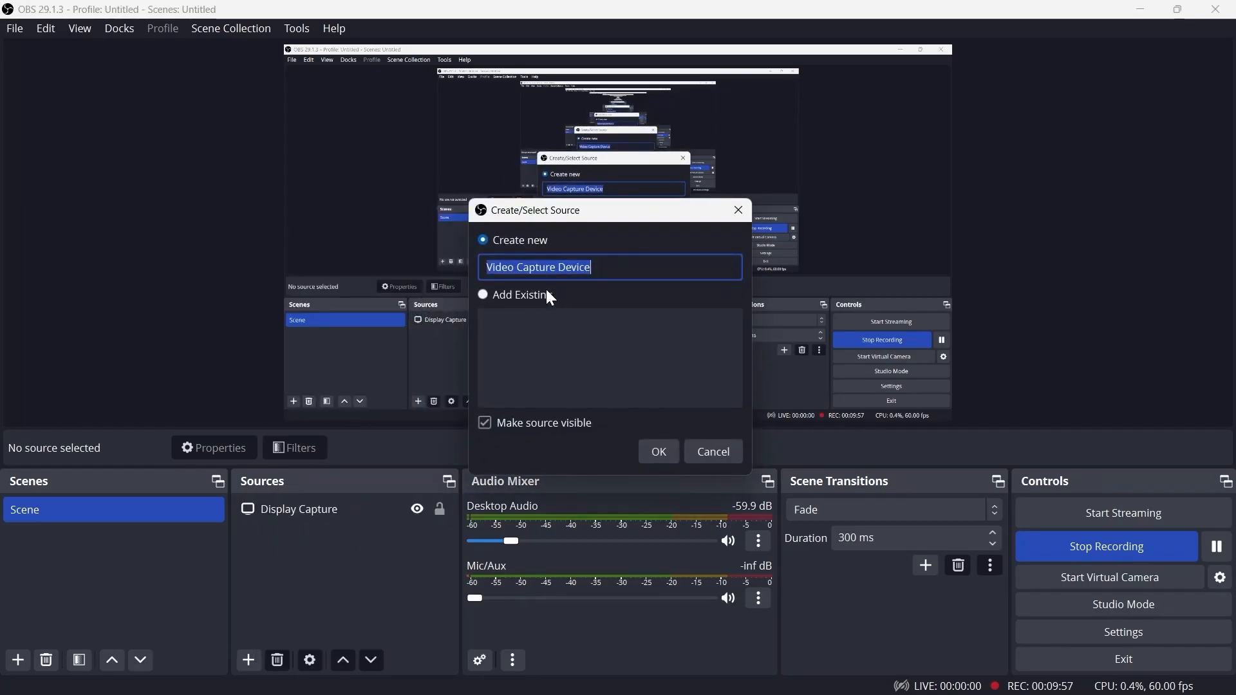
{"action": "left_click", "coordinate": [659, 451]}
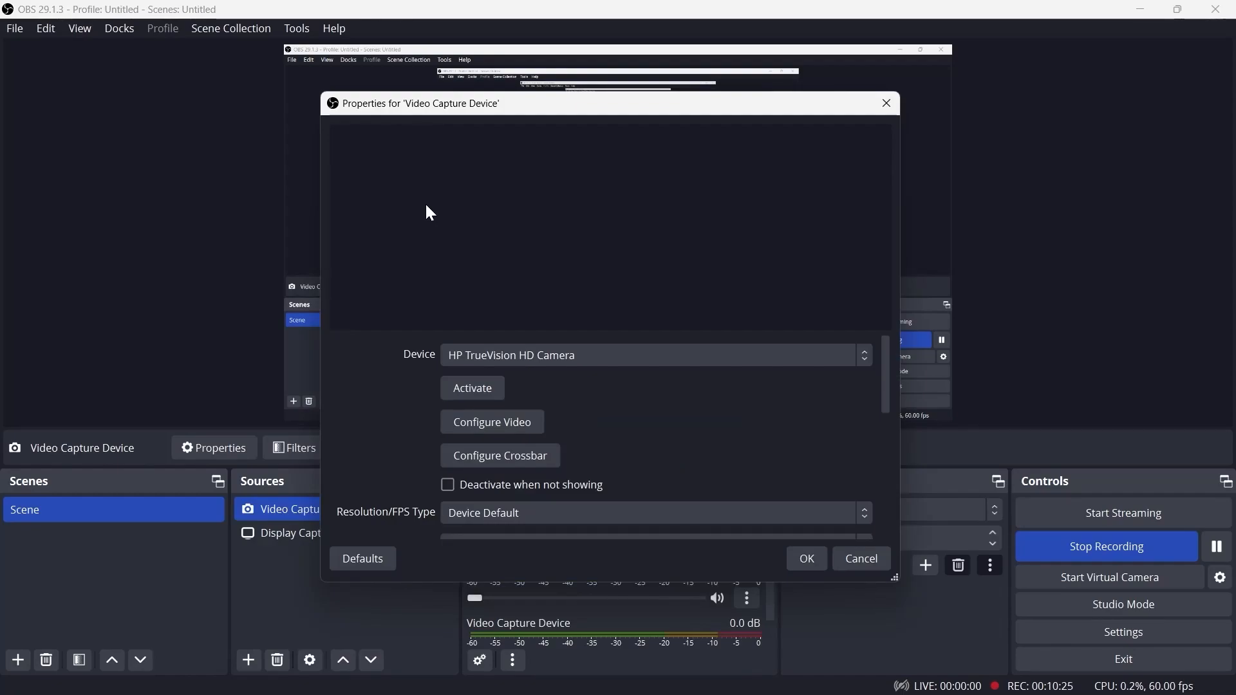
{"action": "left_click", "coordinate": [473, 389]}
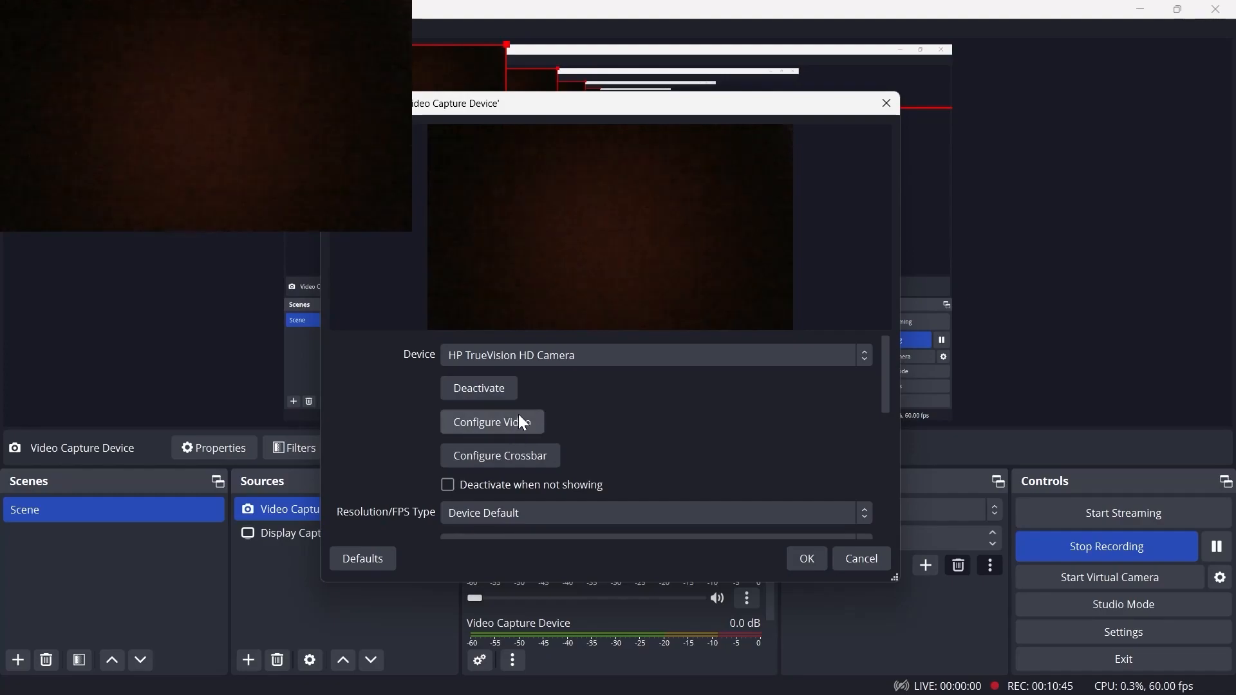
Set the camera's Resolution/FPS Type to Custom and open the resolution options
{"action": "scroll", "coordinate": [519, 419], "scroll_direction": "down", "scroll_amount": 2}
{"action": "scroll", "coordinate": [500, 393], "scroll_direction": "up", "scroll_amount": 1}
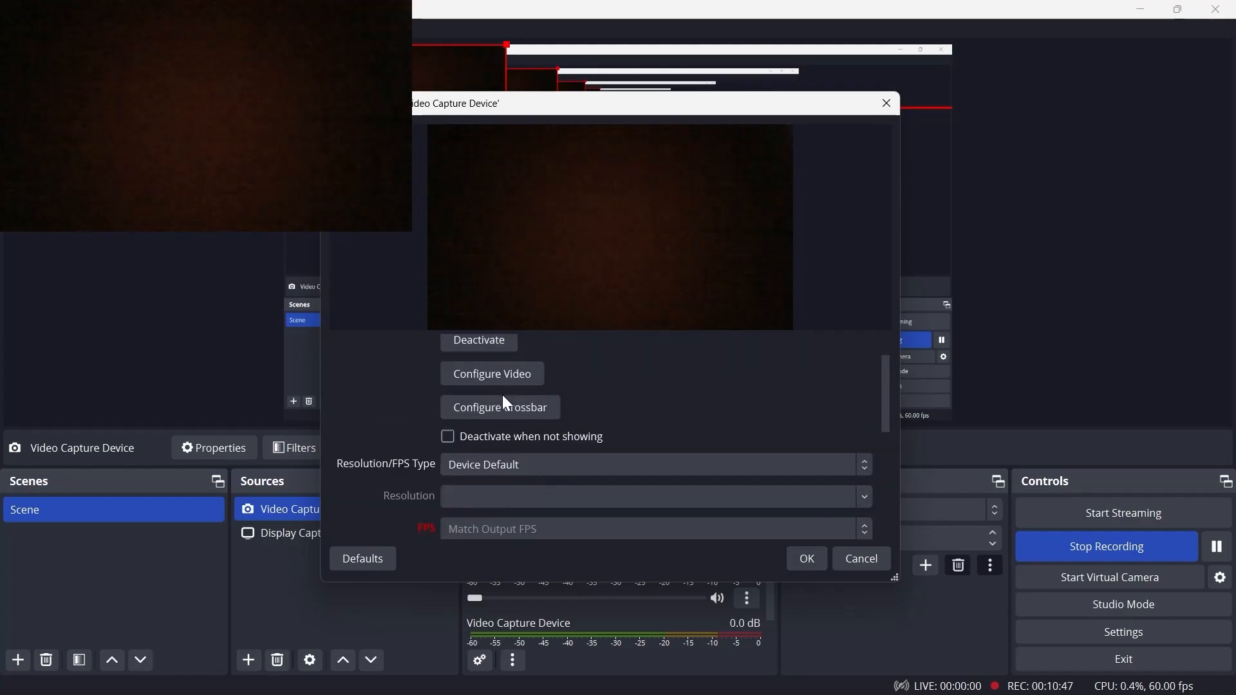
{"action": "scroll", "coordinate": [540, 424], "scroll_direction": "down", "scroll_amount": 1}
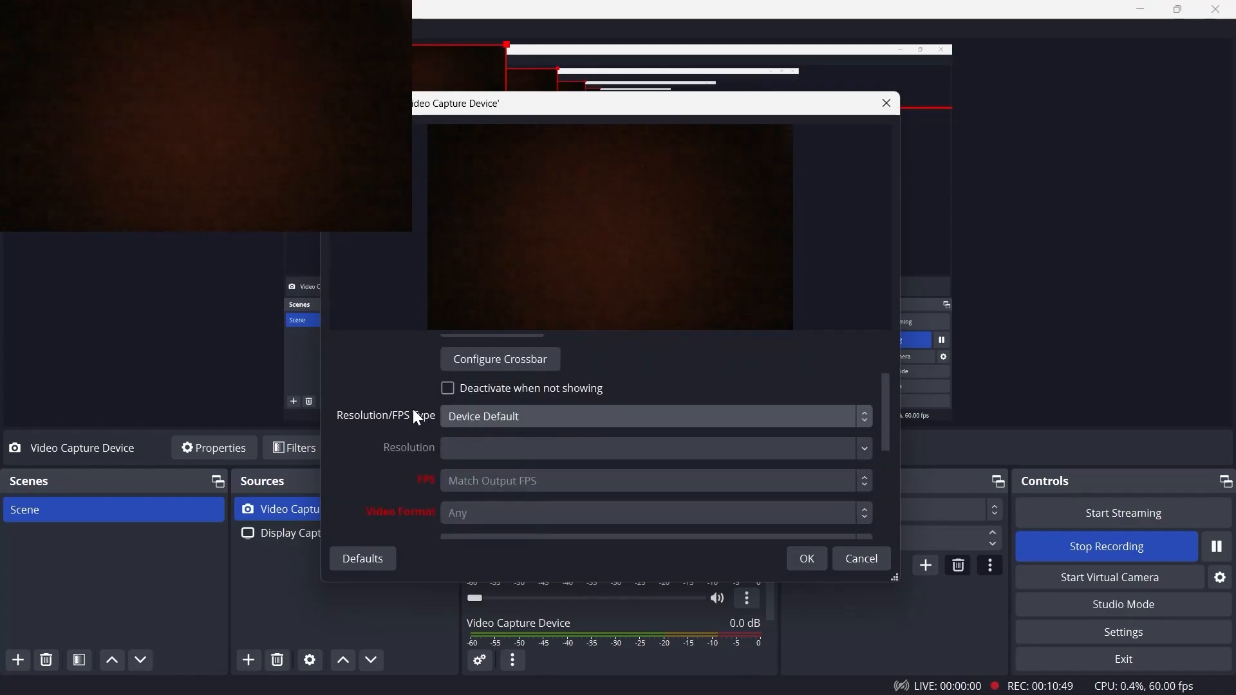
{"action": "left_click", "coordinate": [860, 422]}
{"action": "left_click", "coordinate": [538, 418]}
{"action": "left_click", "coordinate": [537, 419]}
{"action": "left_click", "coordinate": [540, 450]}
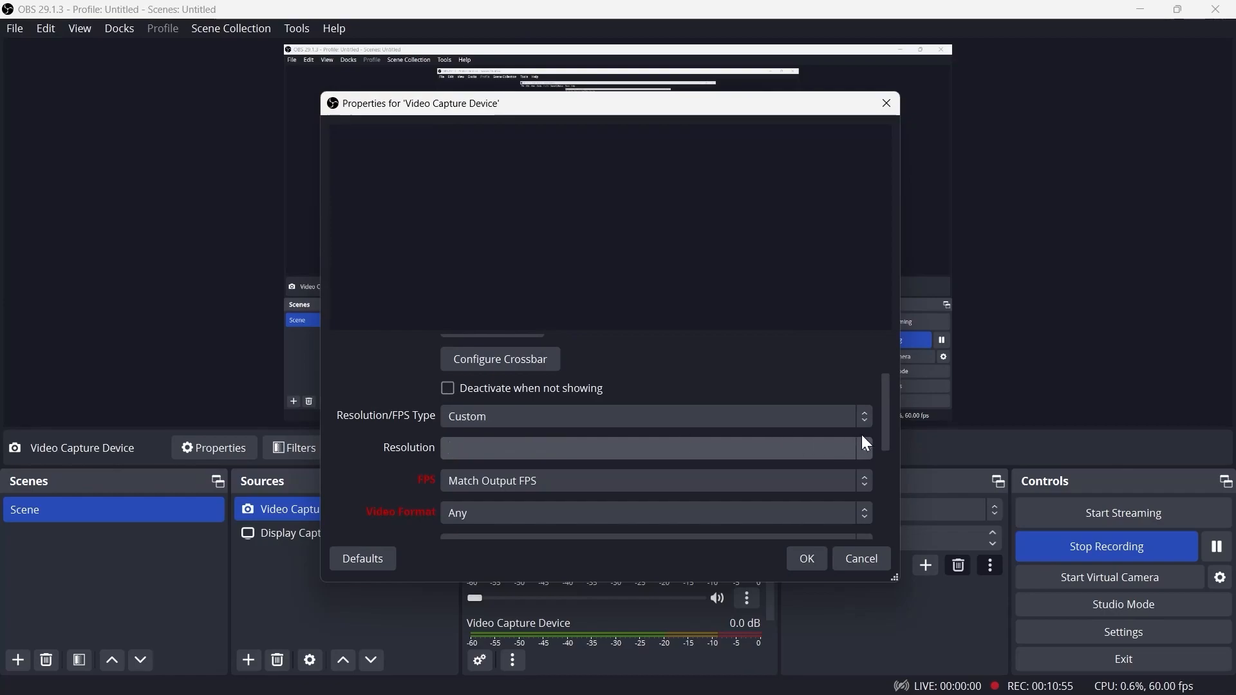
{"action": "left_click", "coordinate": [862, 448]}
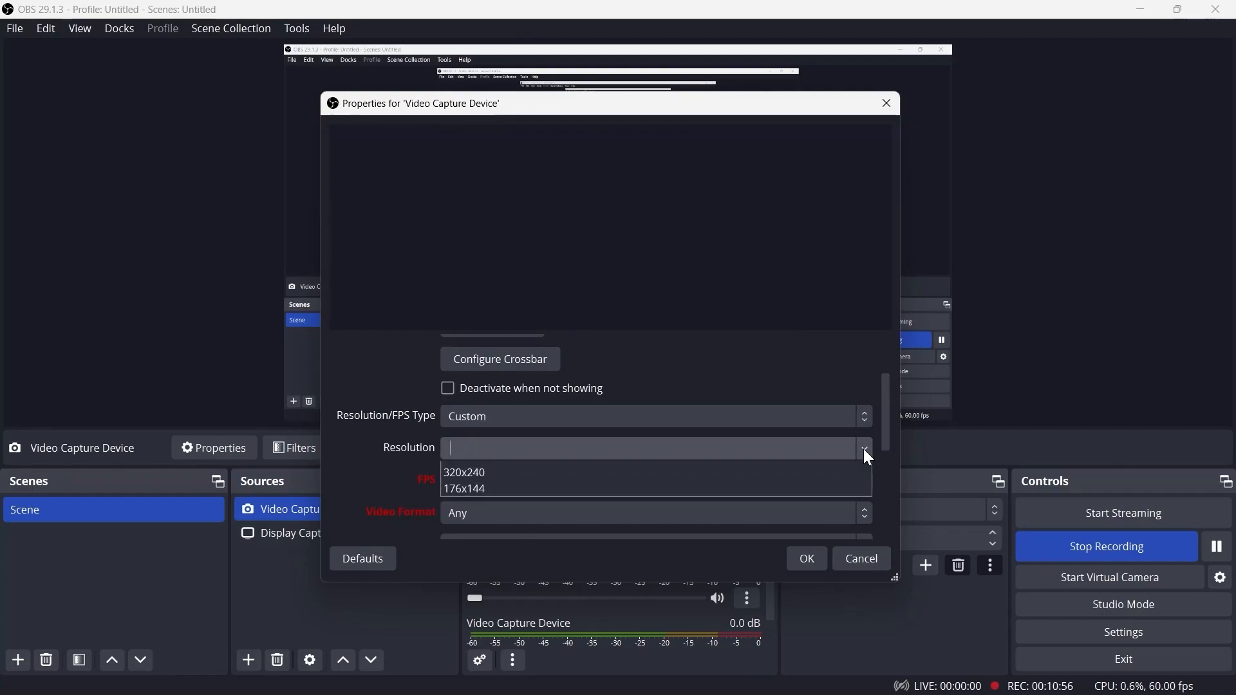
{"action": "left_click", "coordinate": [639, 444]}
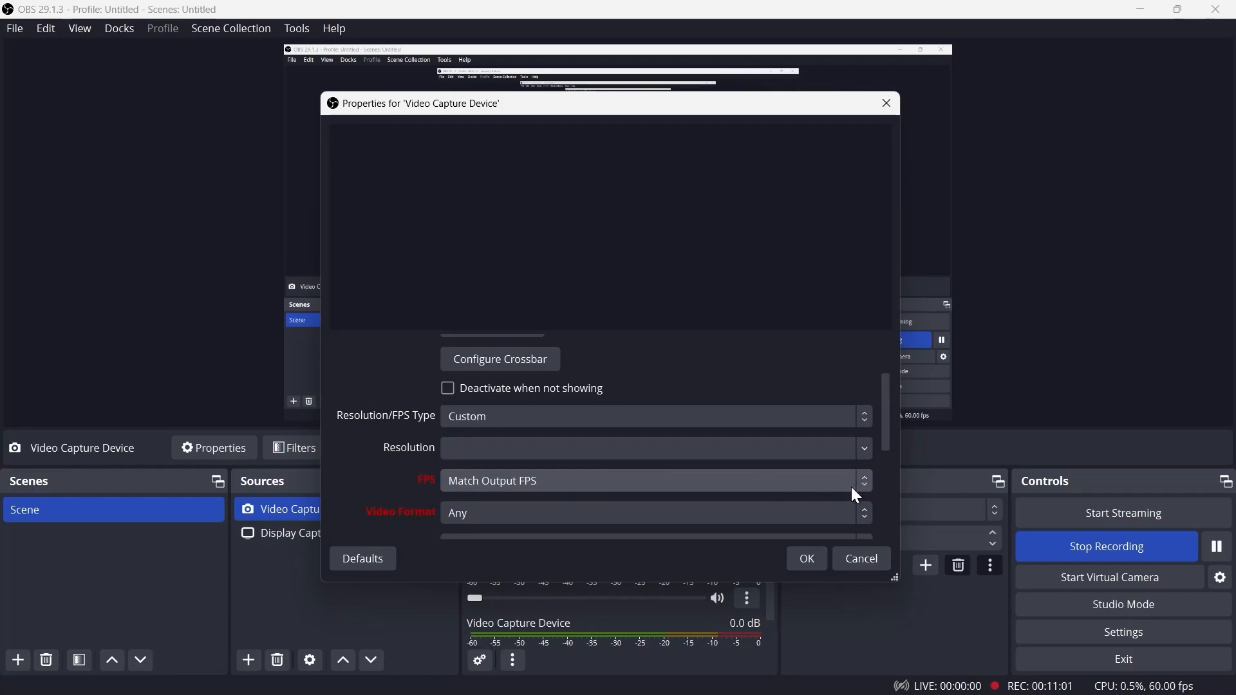
Review the remaining camera properties, including Audio Output Mode, then cancel the properties dialog
{"action": "left_click_drag", "start_coordinate": [881, 428], "coordinate": [873, 485]}
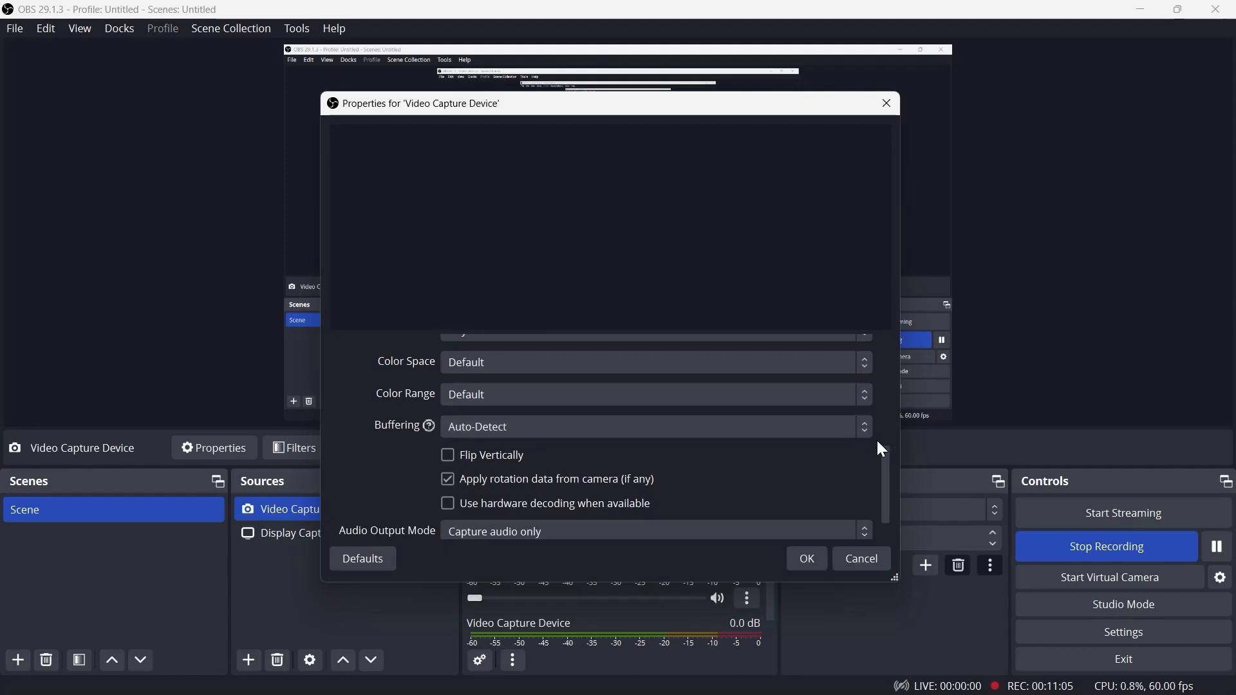
{"action": "scroll", "coordinate": [887, 457], "scroll_direction": "down", "scroll_amount": 2}
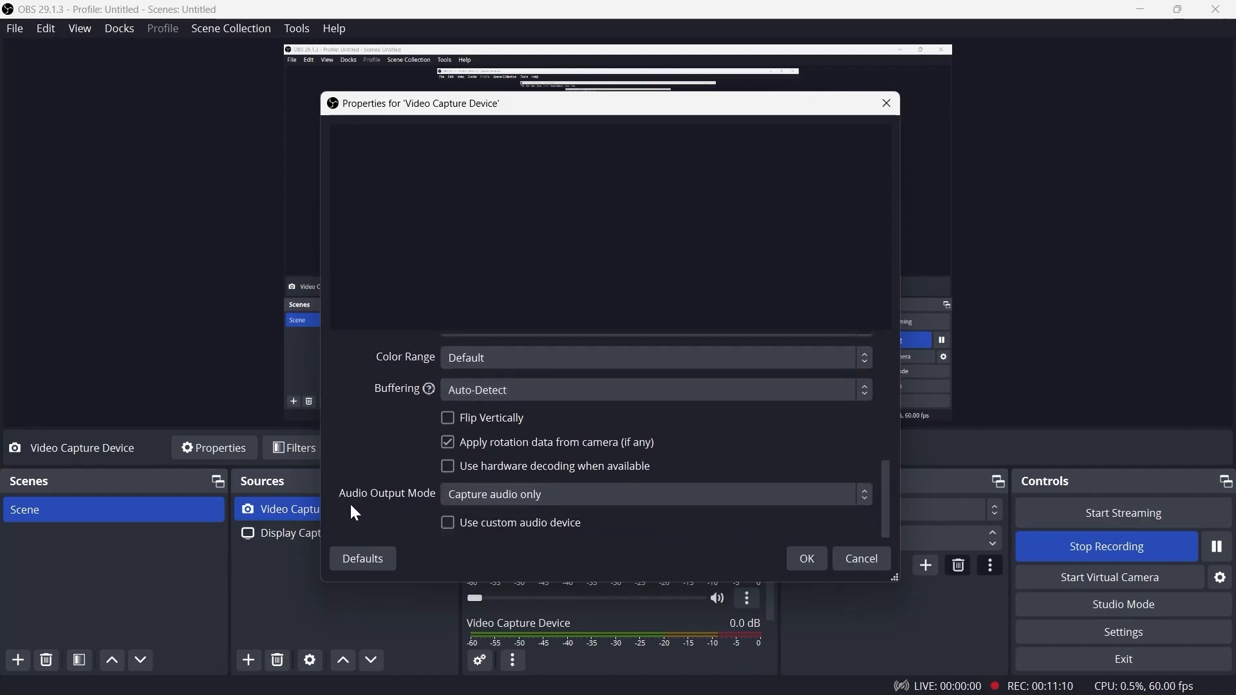
{"action": "left_click", "coordinate": [858, 500]}
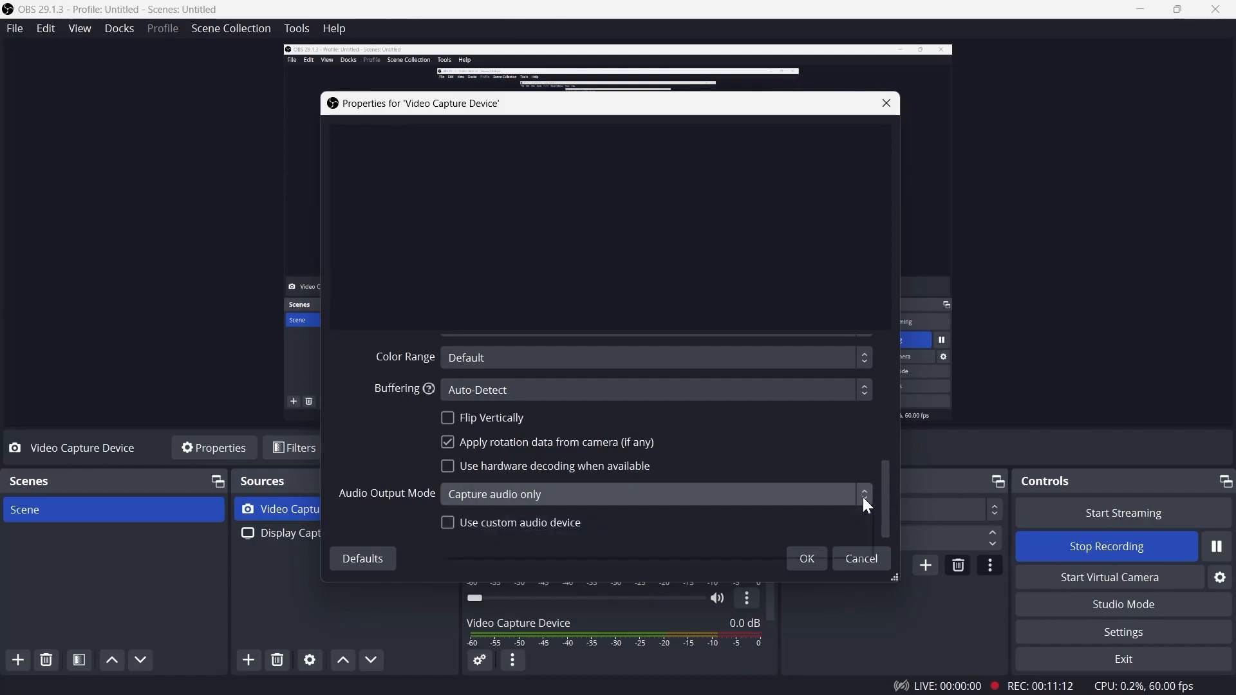
{"action": "left_click", "coordinate": [887, 491]}
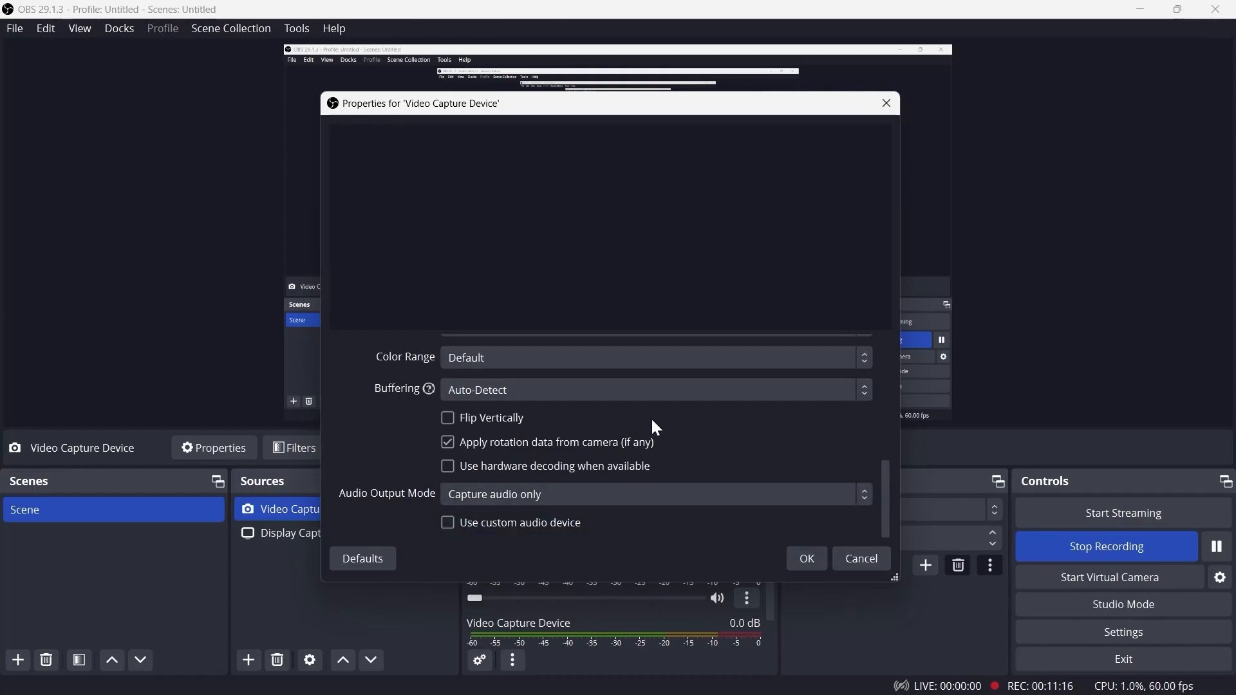
{"action": "left_click_drag", "start_coordinate": [883, 482], "coordinate": [883, 341]}
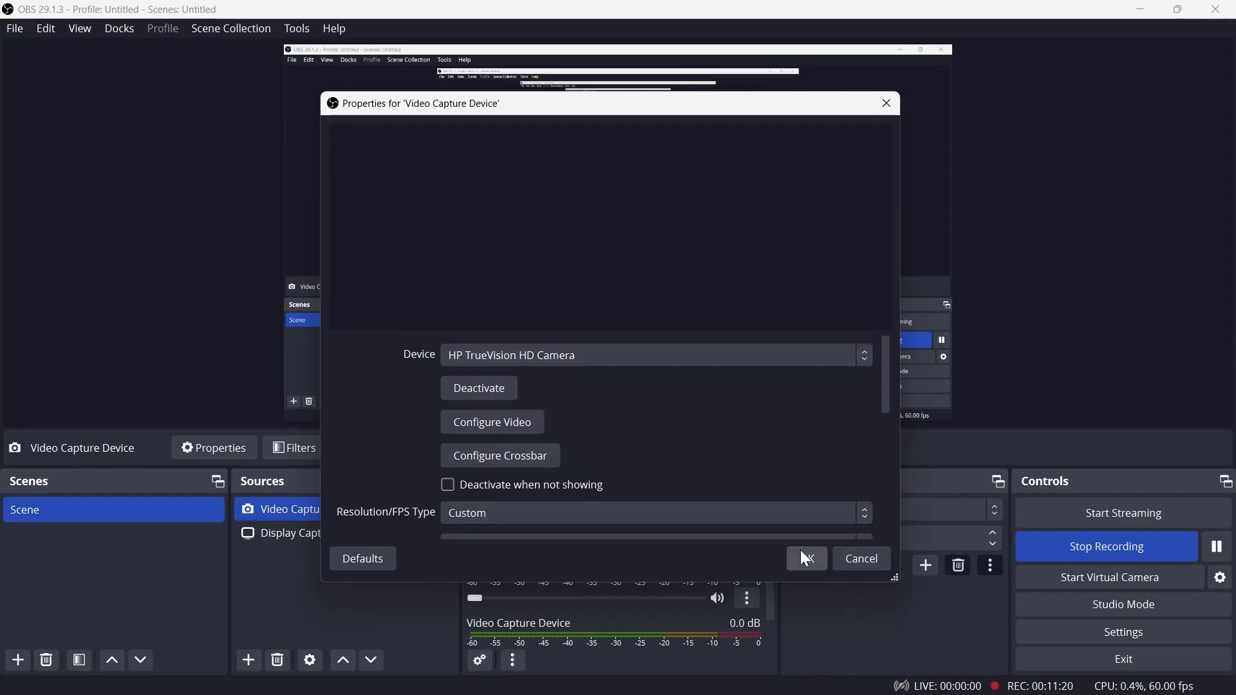
{"action": "left_click", "coordinate": [861, 560]}
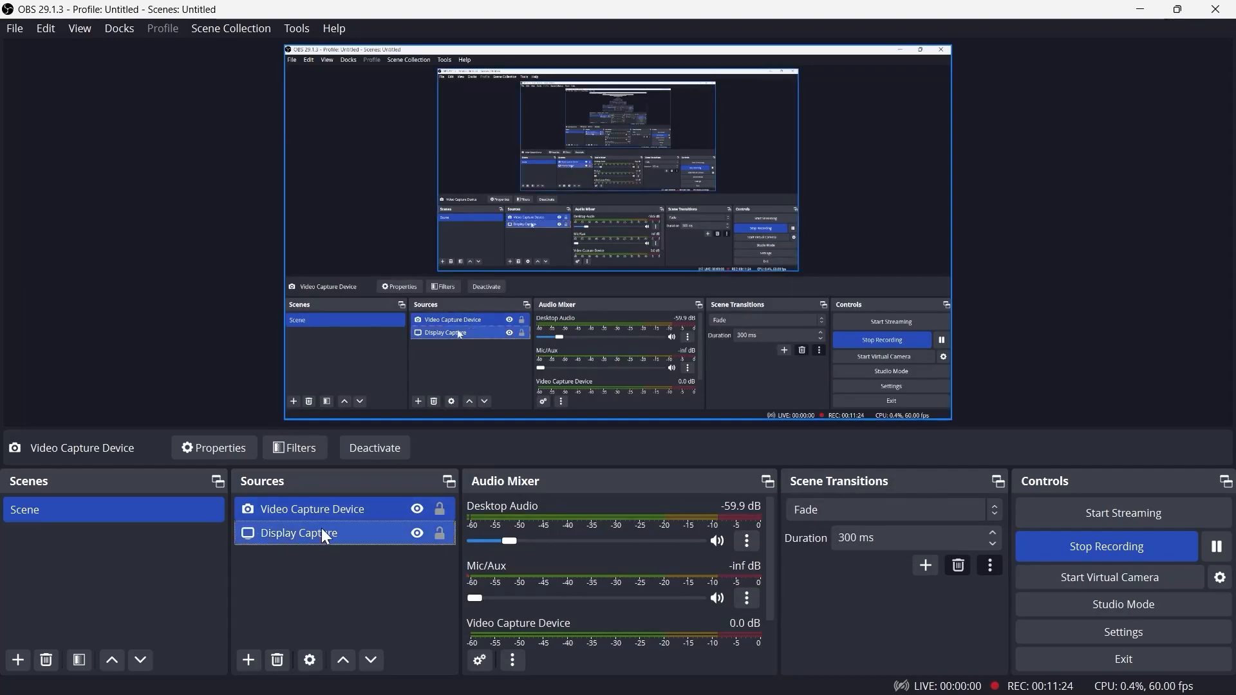
Remove the Video Capture Device source from the scene
{"action": "right_click", "coordinate": [327, 509]}
{"action": "left_click", "coordinate": [411, 250]}
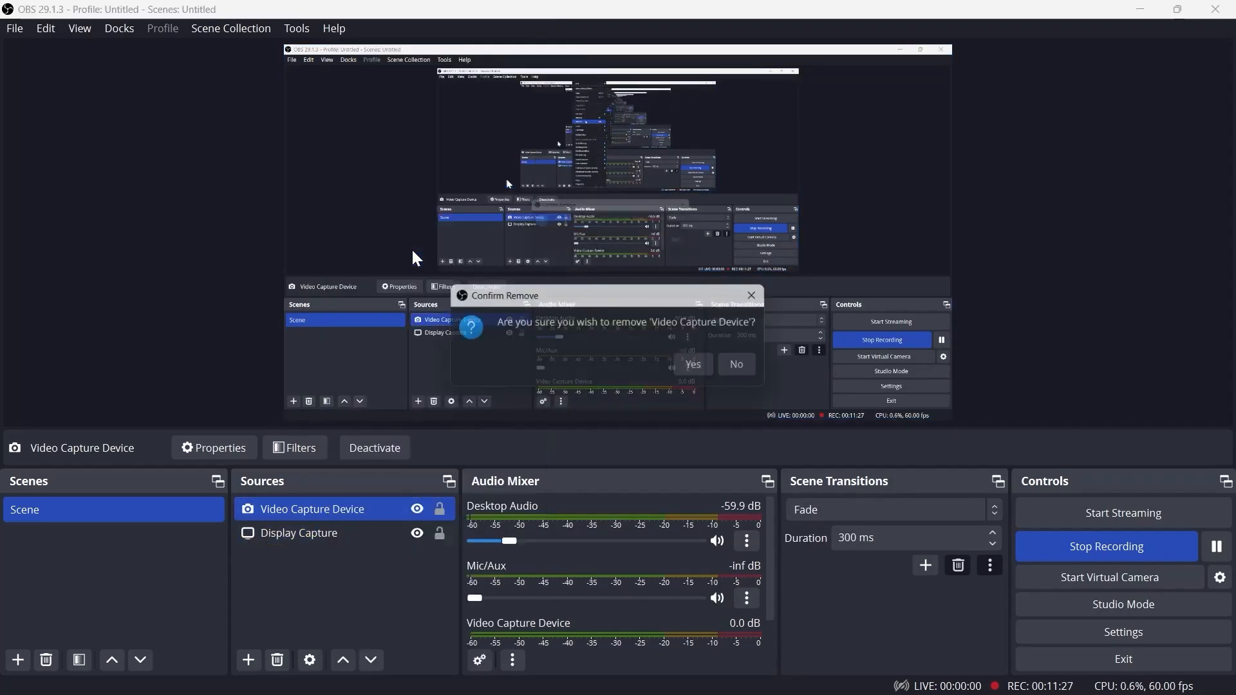
{"action": "left_click", "coordinate": [705, 365]}
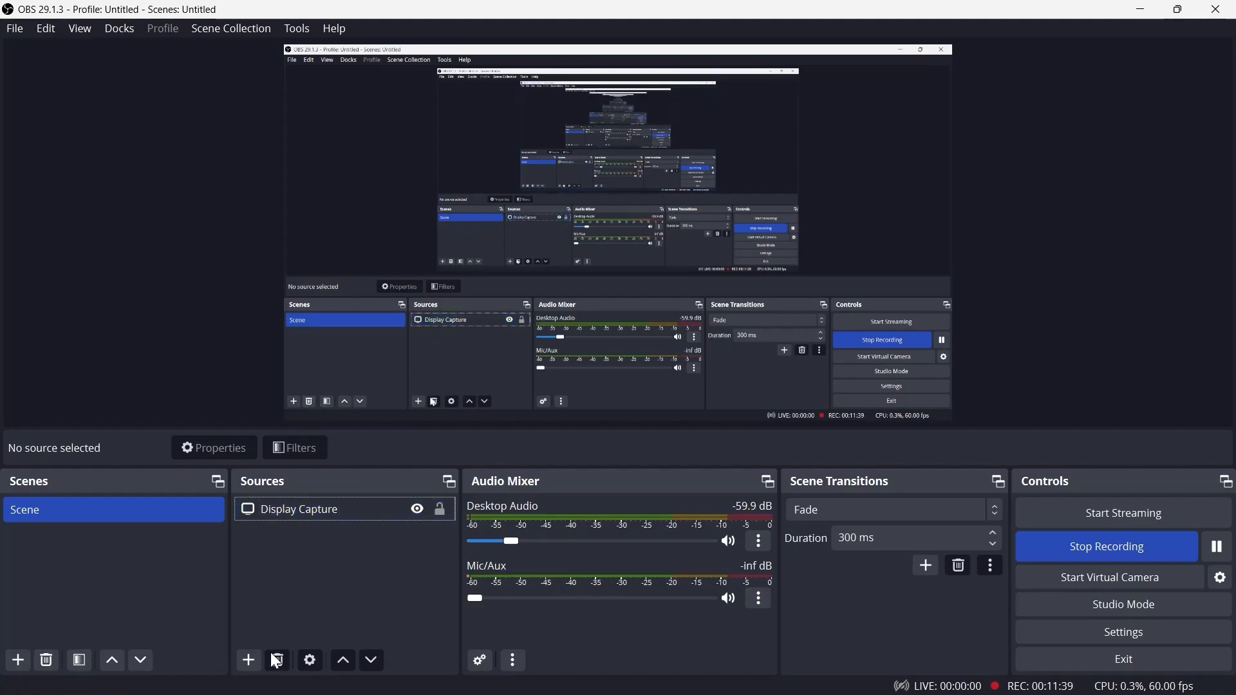
Add a new Audio Output Capture source with its default name
{"action": "left_click", "coordinate": [248, 661]}
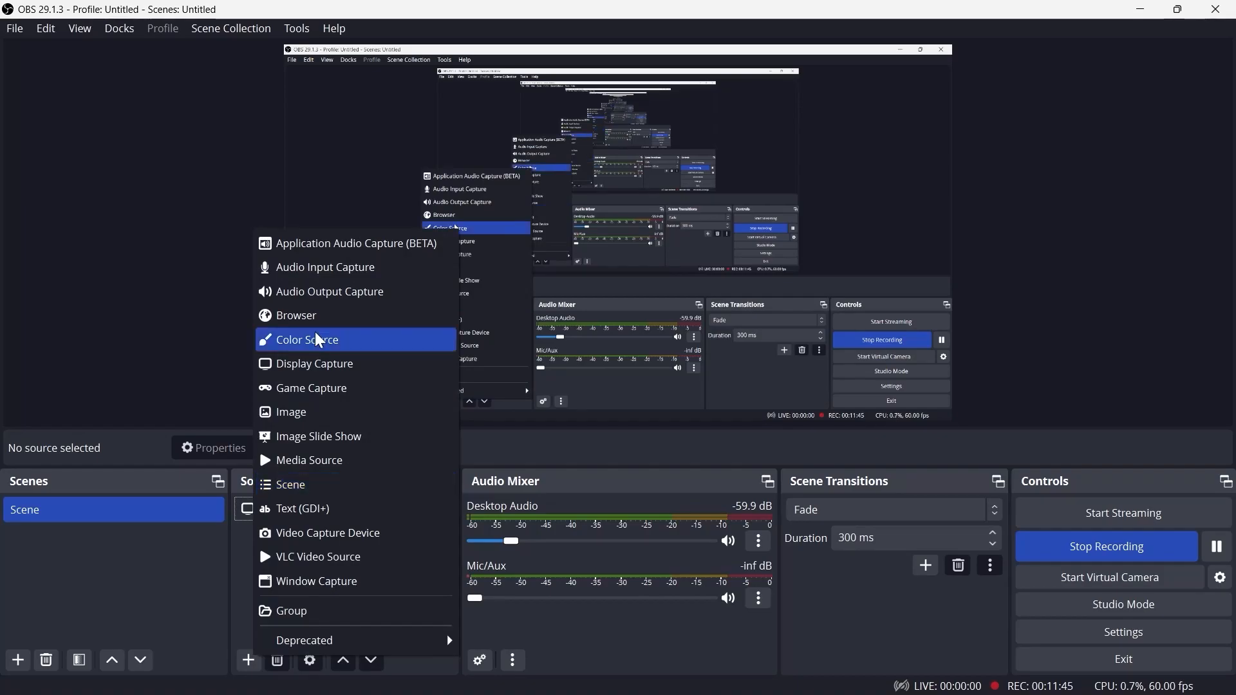
{"action": "left_click", "coordinate": [360, 291]}
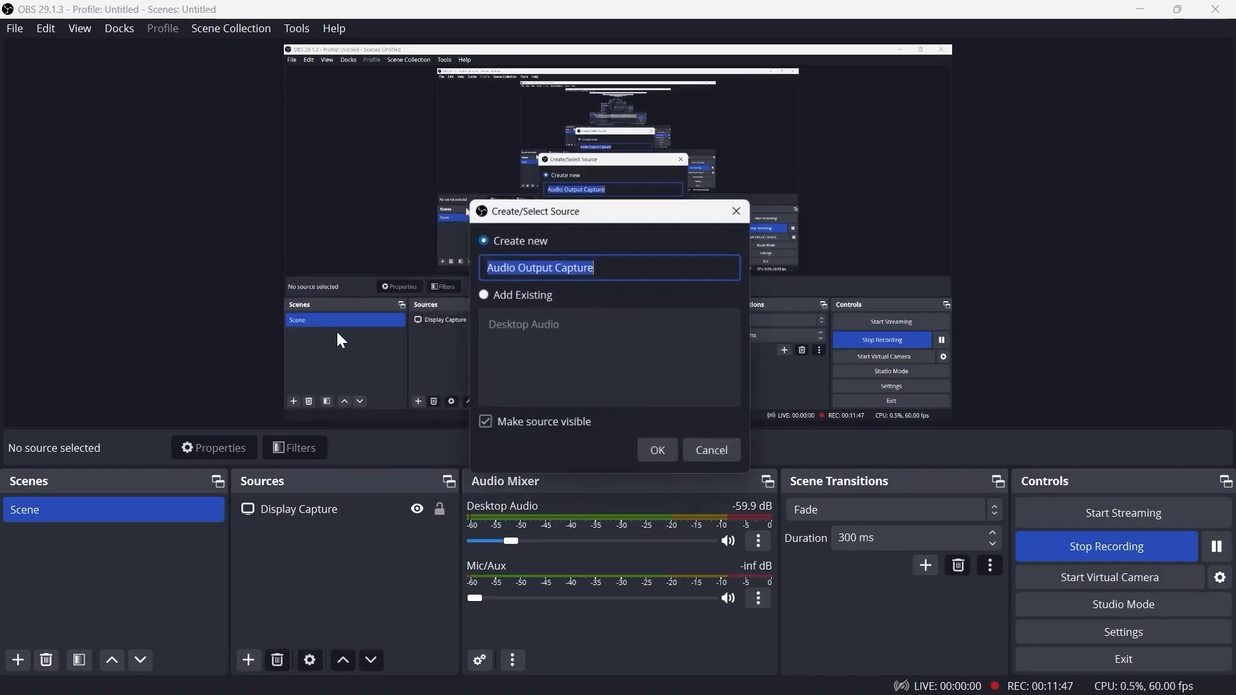
{"action": "left_click", "coordinate": [657, 452]}
Add a second Audio Output Capture source using the Default device
{"action": "left_click", "coordinate": [249, 661]}
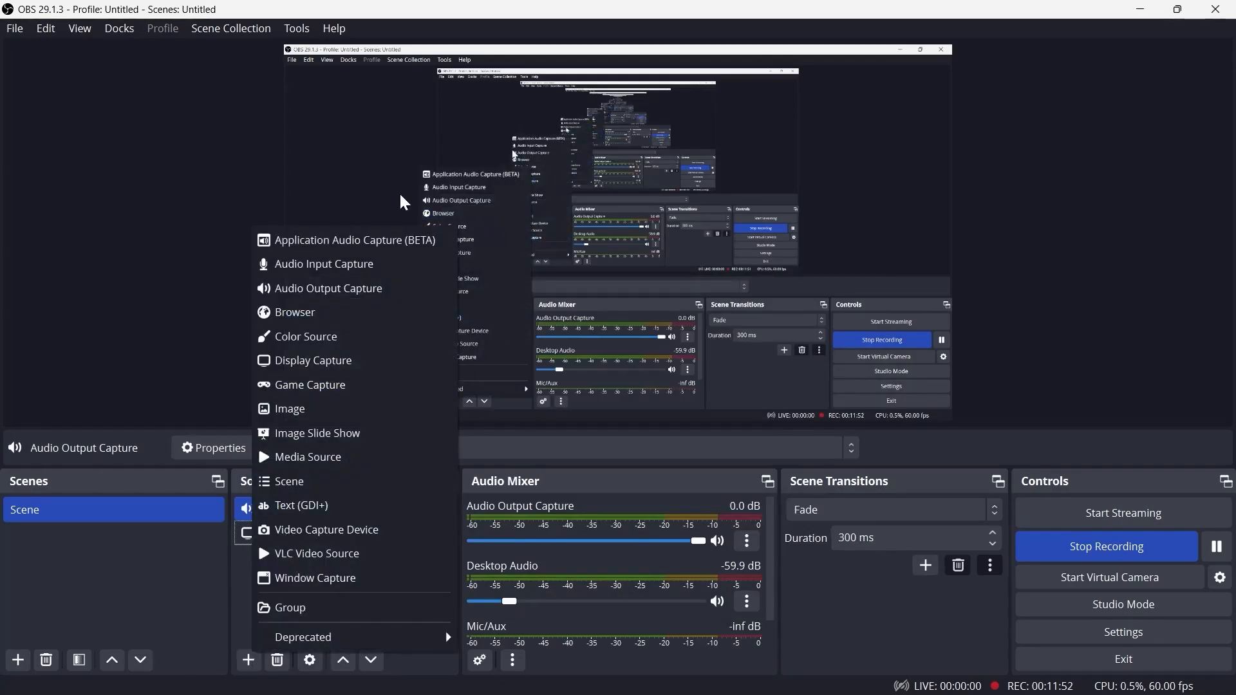
{"action": "left_click", "coordinate": [341, 293]}
{"action": "left_click", "coordinate": [655, 450]}
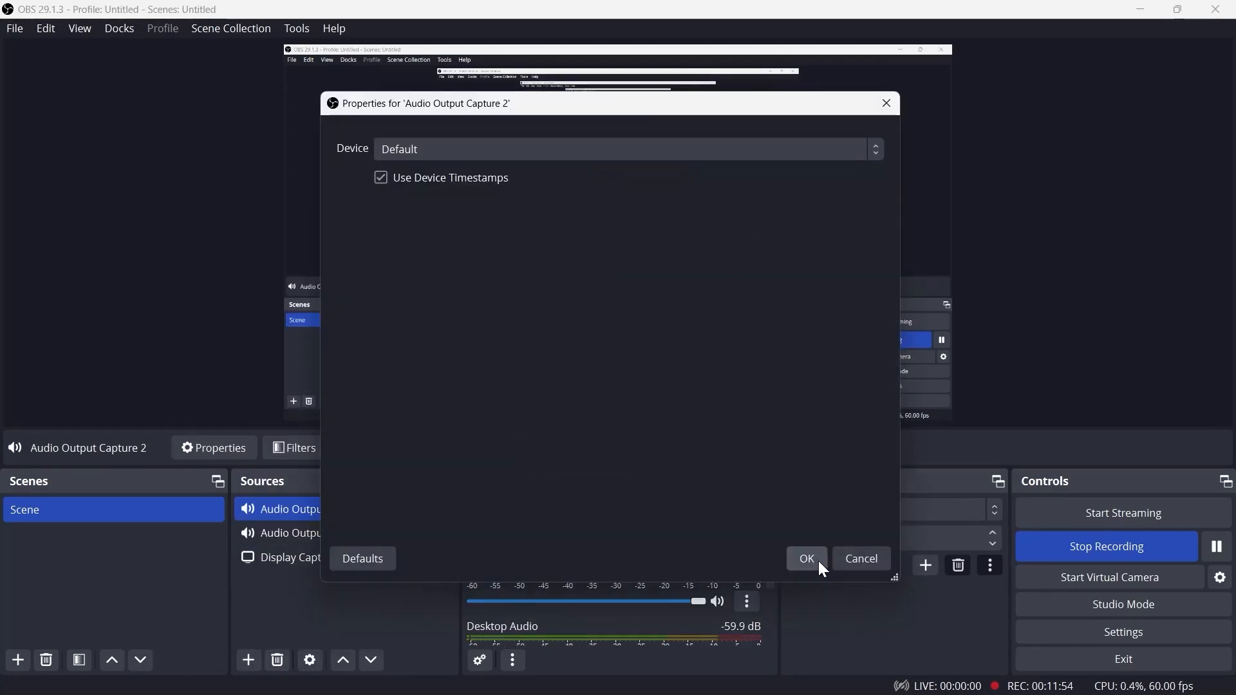
{"action": "left_click", "coordinate": [813, 562]}
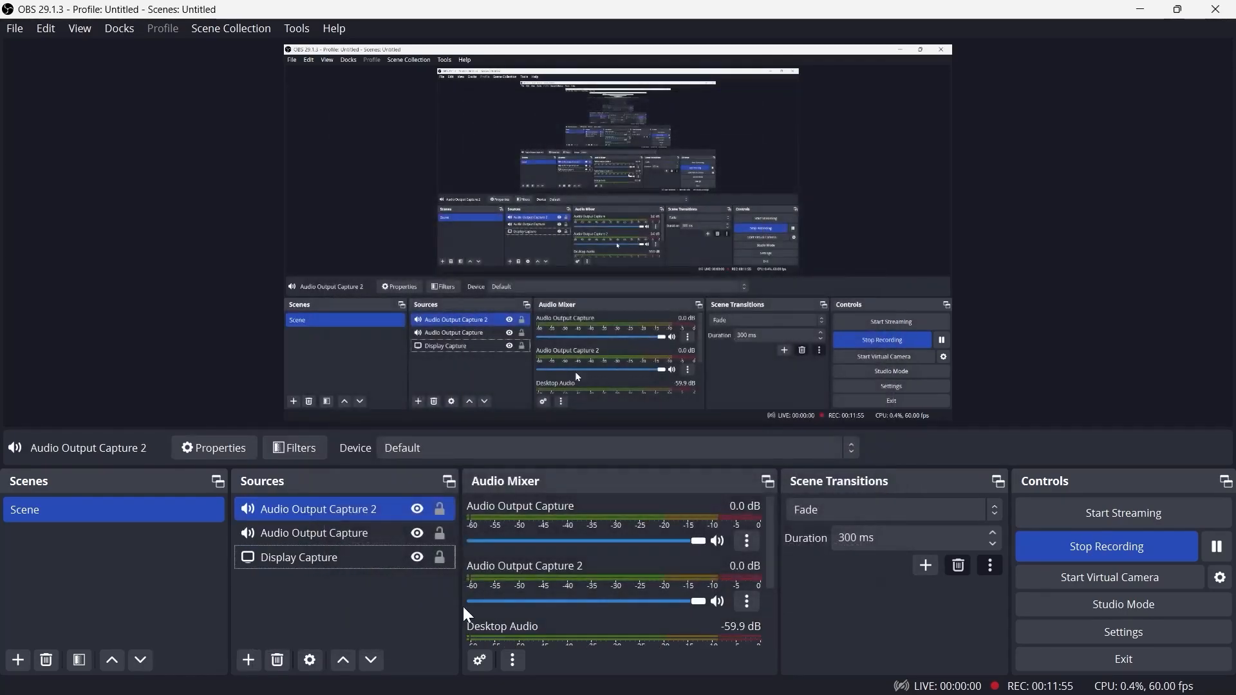
Group the two Audio Output Capture sources together and name the group audiodevices
{"action": "left_click", "coordinate": [350, 532], "text": "ctrl"}
{"action": "left_click", "coordinate": [346, 513]}
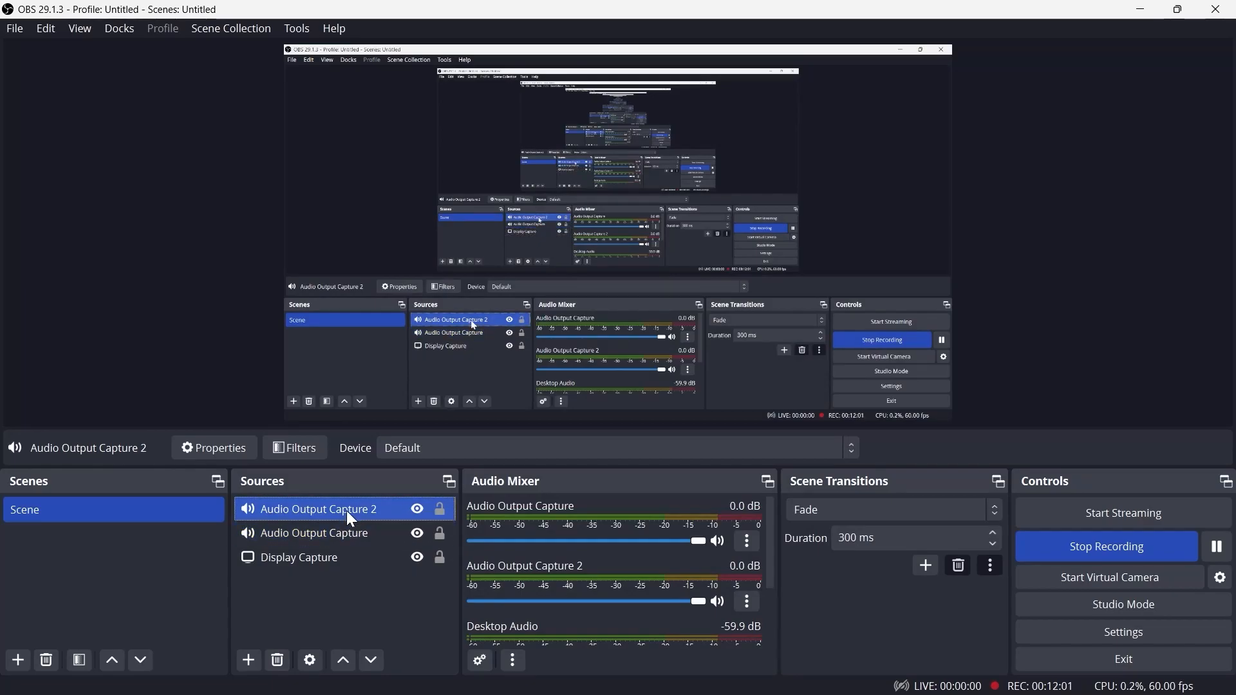
{"action": "left_click", "coordinate": [331, 532], "text": "ctrl"}
{"action": "left_click", "coordinate": [353, 554], "text": "ctrl"}
{"action": "left_click", "coordinate": [358, 559], "text": "ctrl"}
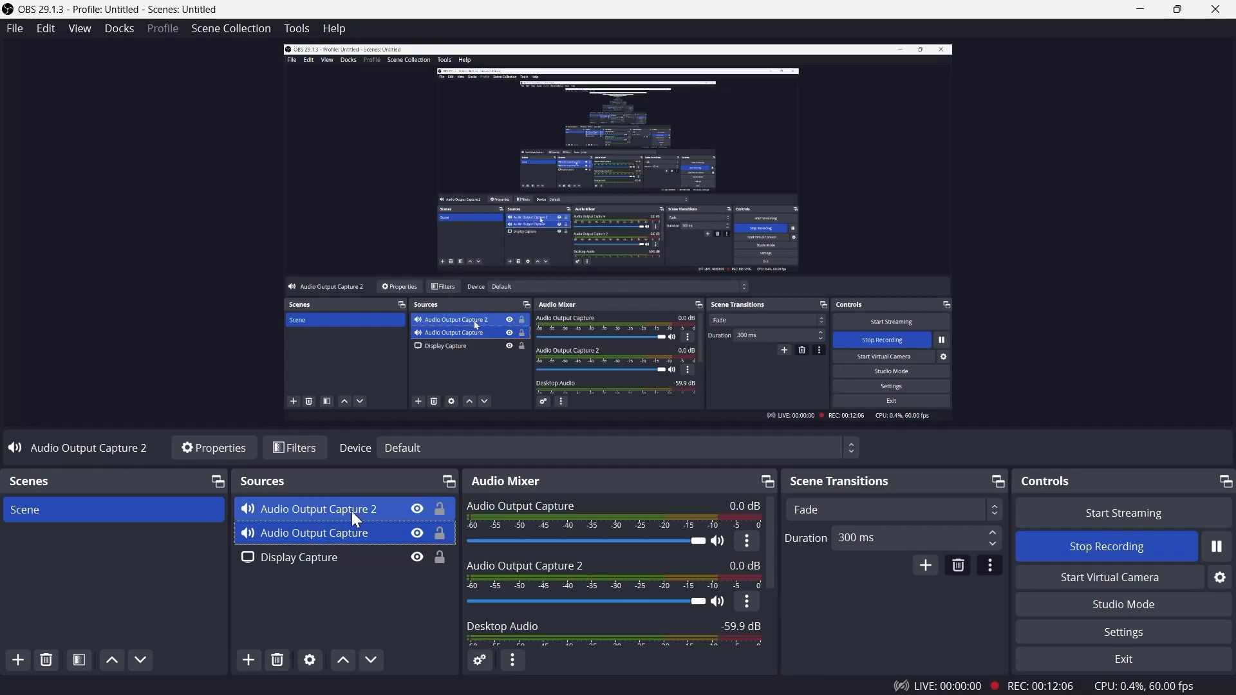
{"action": "right_click", "coordinate": [353, 511]}
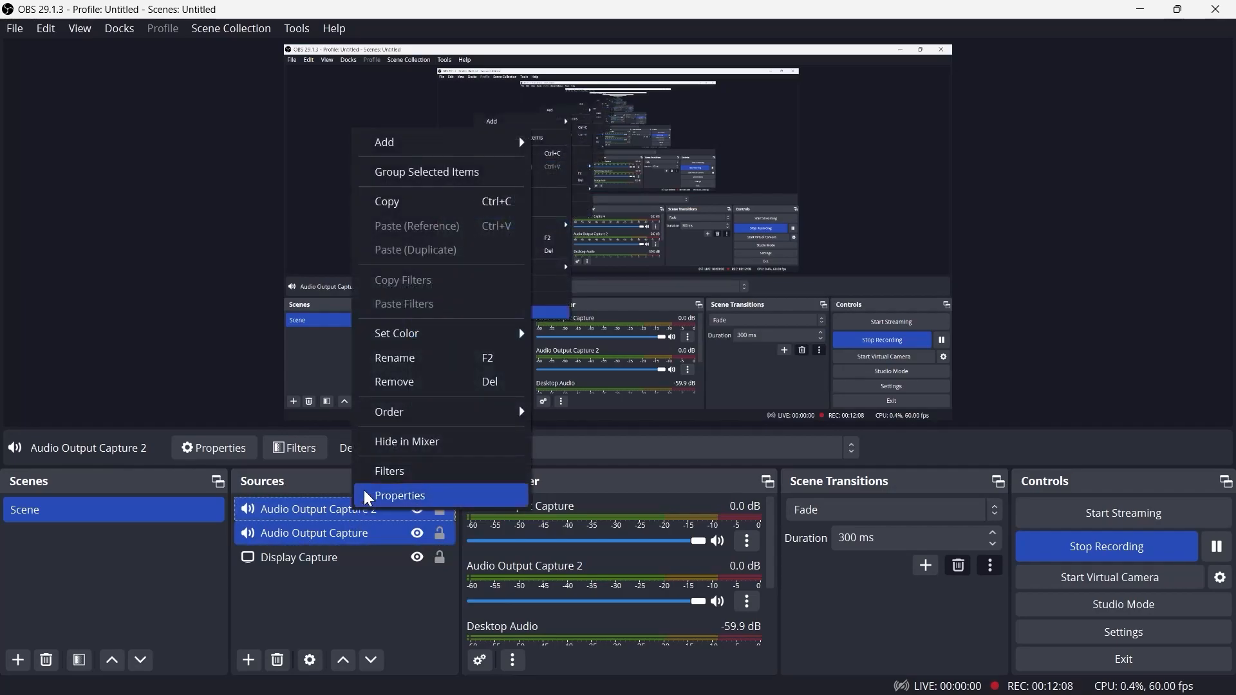
{"action": "left_click", "coordinate": [417, 173]}
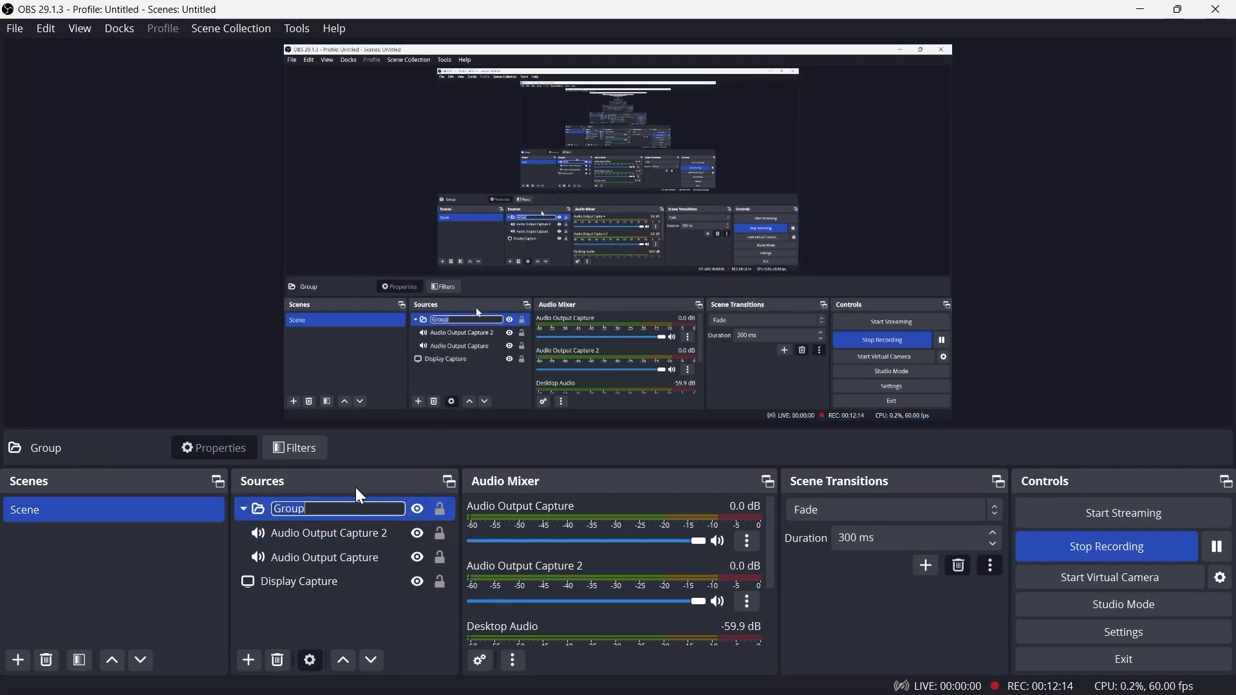
{"action": "type", "text": "audiodevices"}
{"action": "key", "text": "Return"}
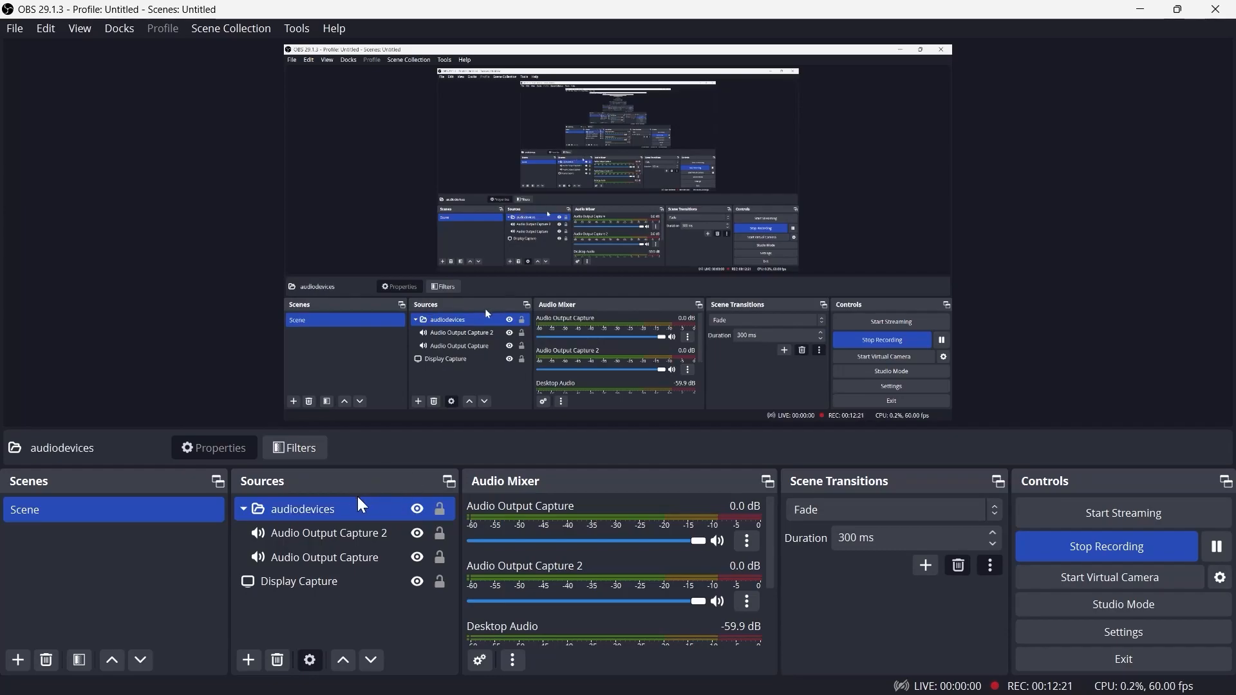
Select the grouped sources and collapse and expand the audiodevices group to view its contents
{"action": "left_click", "coordinate": [287, 533]}
{"action": "left_click", "coordinate": [300, 557]}
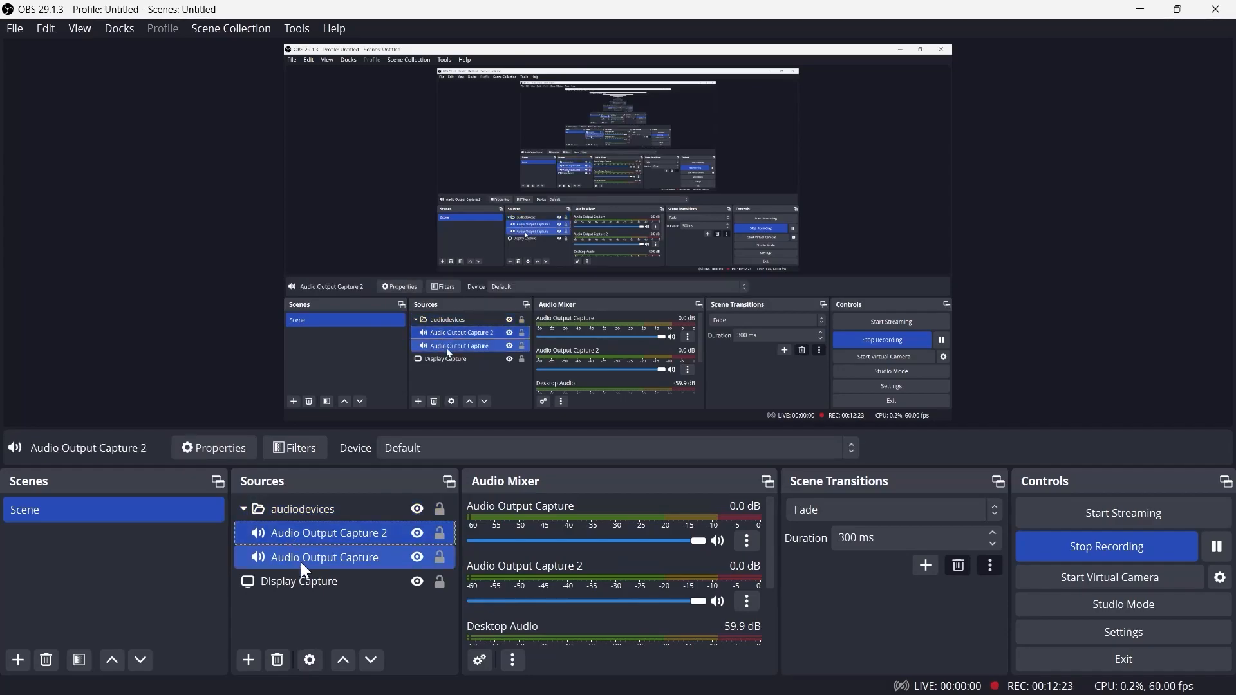
{"action": "left_click", "coordinate": [243, 509]}
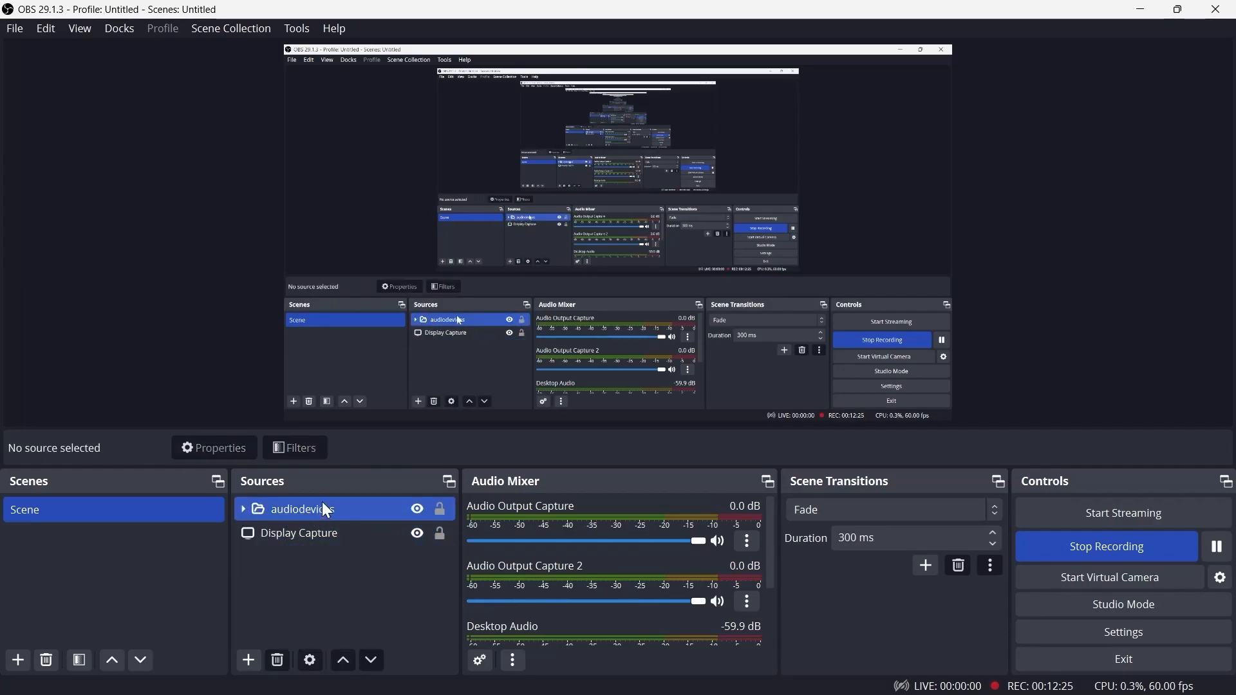
{"action": "right_click", "coordinate": [242, 509]}
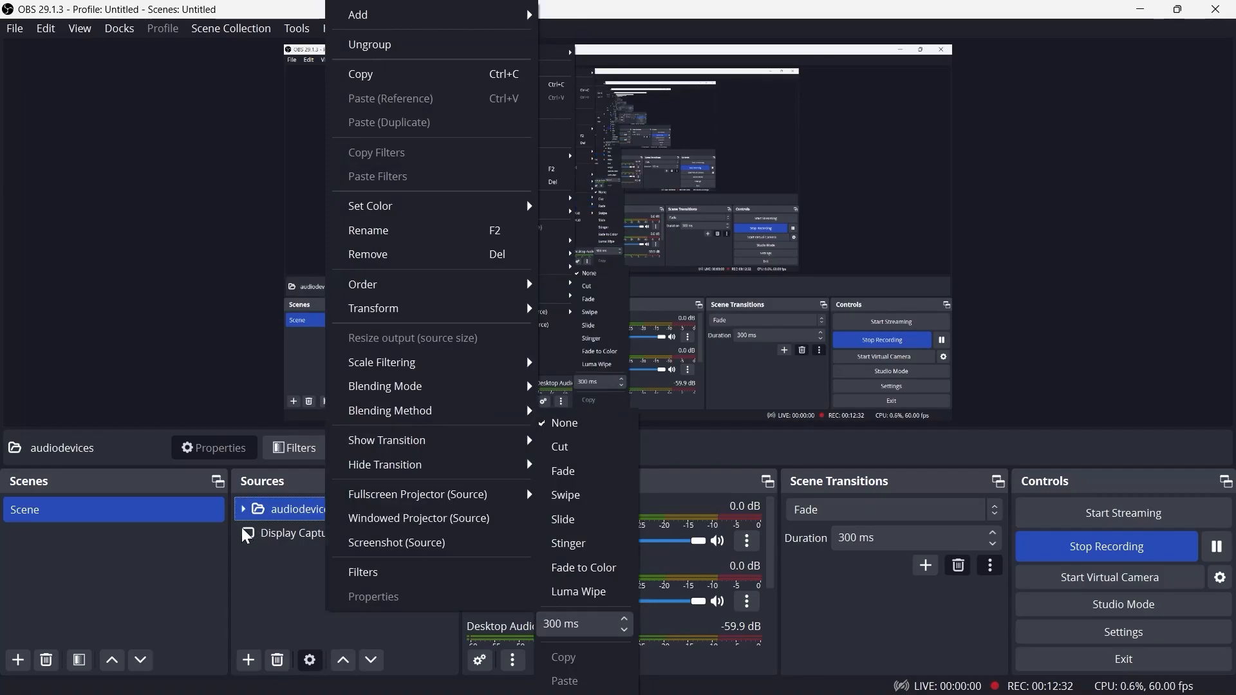
{"action": "left_click", "coordinate": [241, 508]}
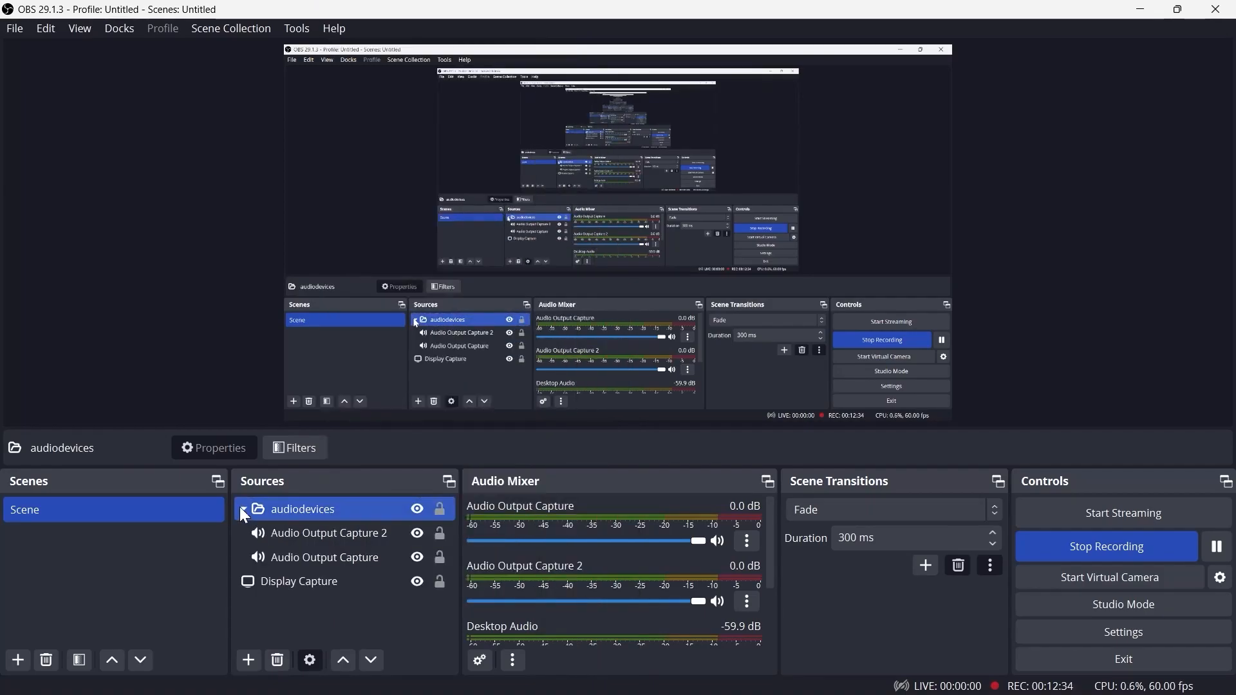
{"action": "left_click", "coordinate": [243, 509]}
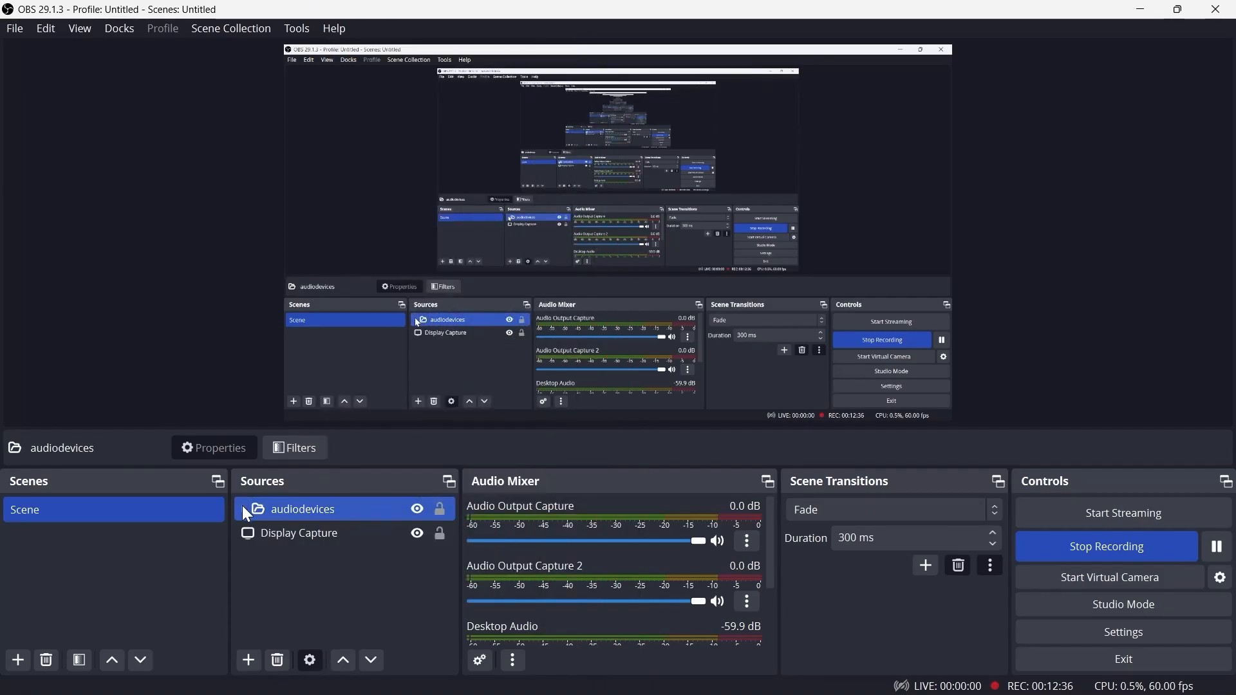
Remove the audiodevices group, with its audio output sources, from the scene
{"action": "right_click", "coordinate": [335, 504]}
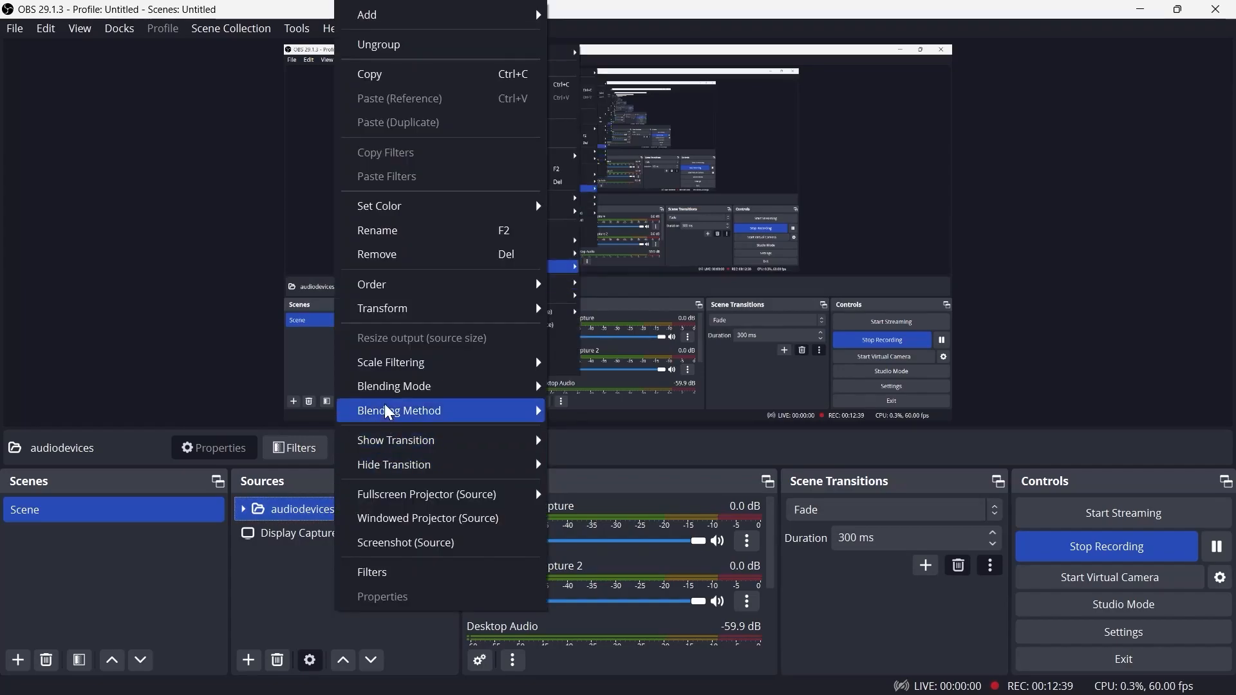
{"action": "mouse_move", "coordinate": [388, 412]}
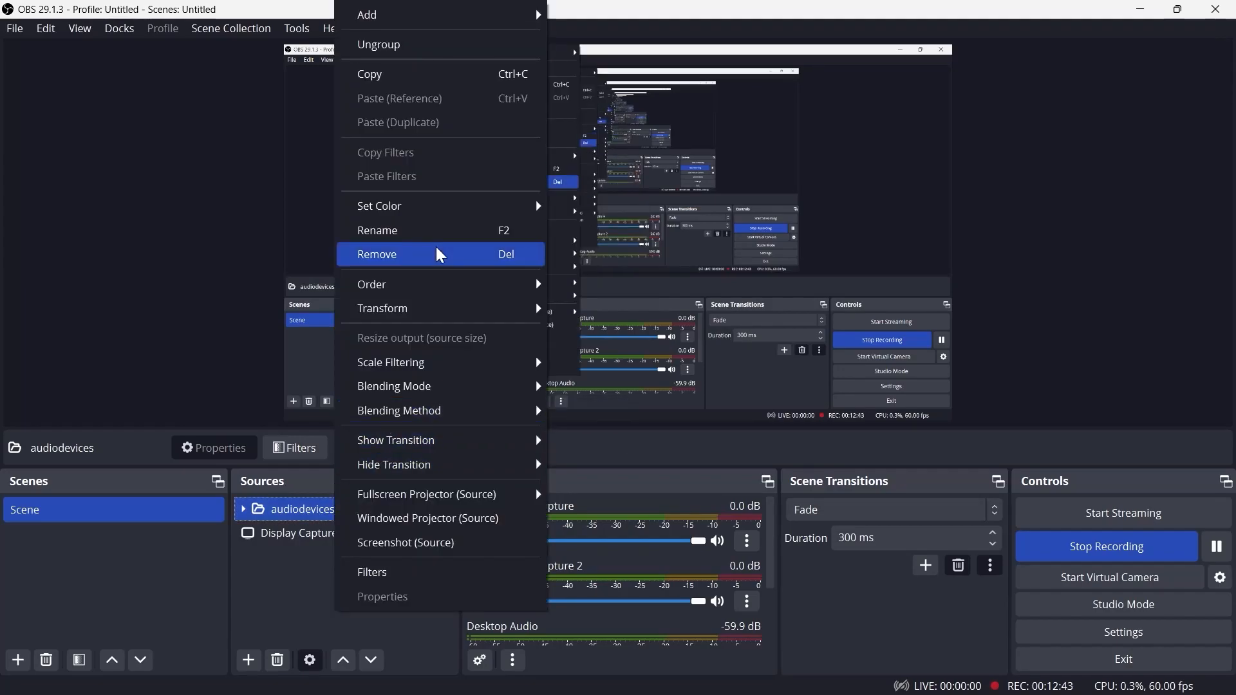
{"action": "left_click", "coordinate": [386, 254]}
{"action": "left_click", "coordinate": [676, 364]}
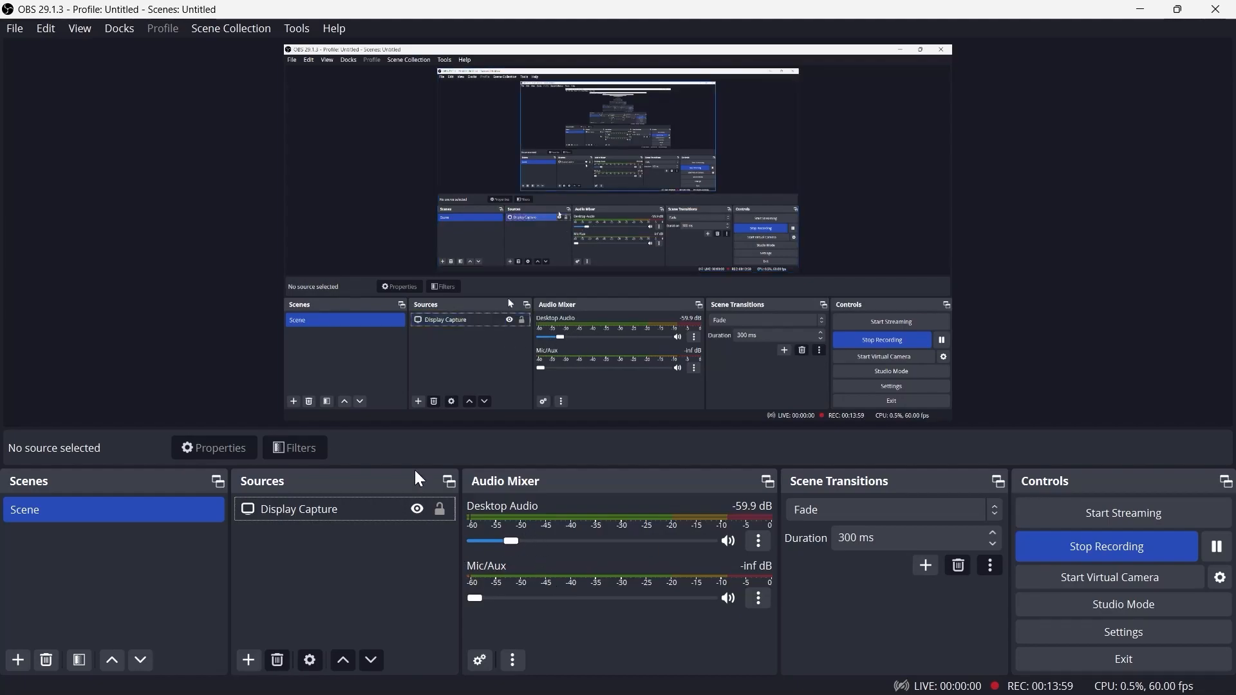
Add an Audio Input Capture source by selecting the existing Mic/Aux source and keeping it visible
{"action": "left_click", "coordinate": [248, 660]}
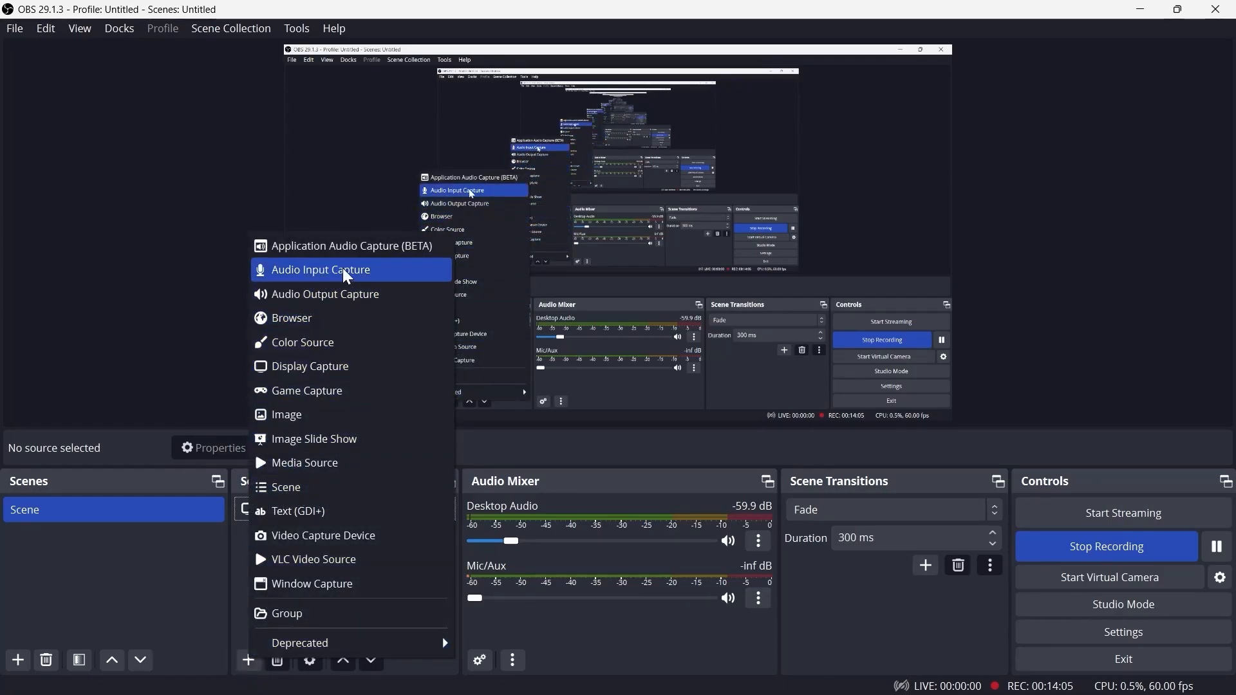
{"action": "left_click", "coordinate": [326, 278]}
{"action": "left_click", "coordinate": [502, 293]}
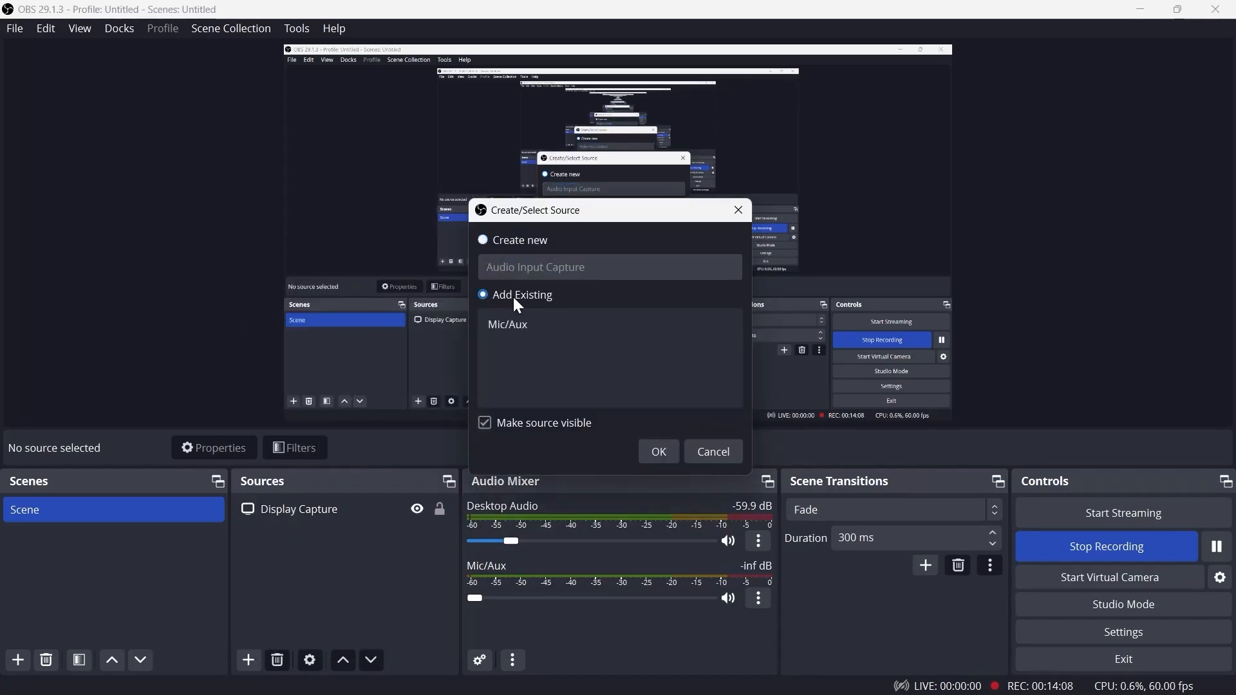
{"action": "left_click", "coordinate": [507, 322]}
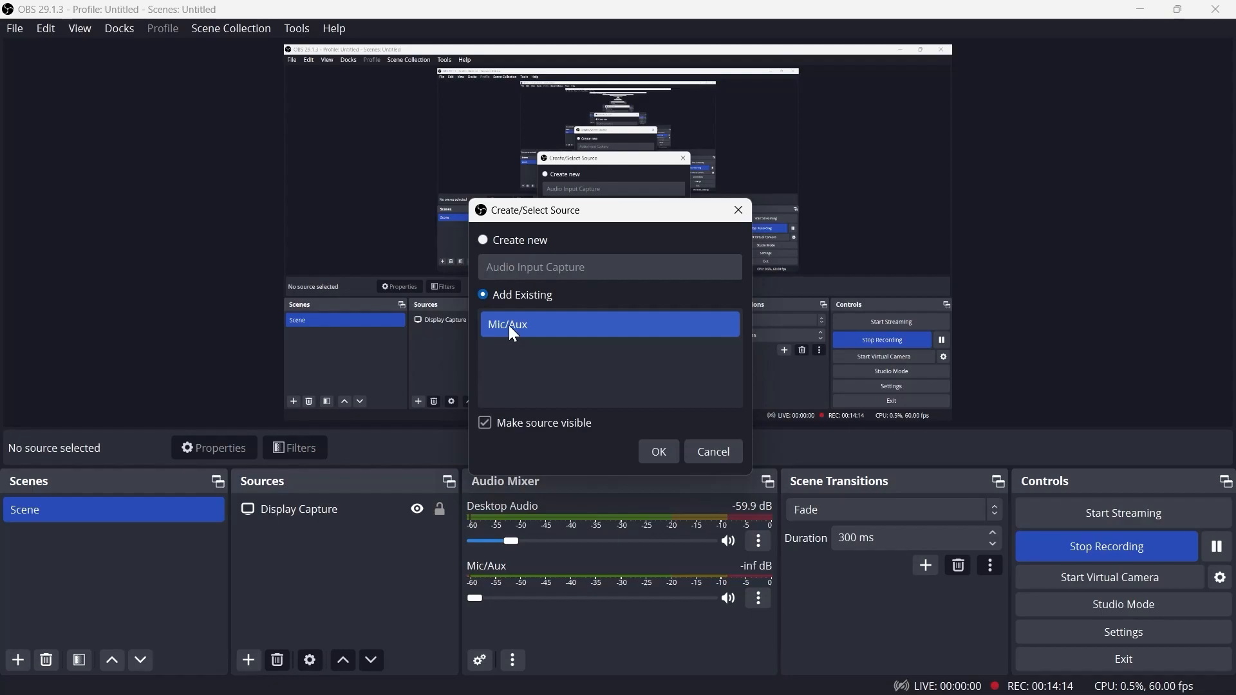
{"action": "left_click", "coordinate": [565, 322]}
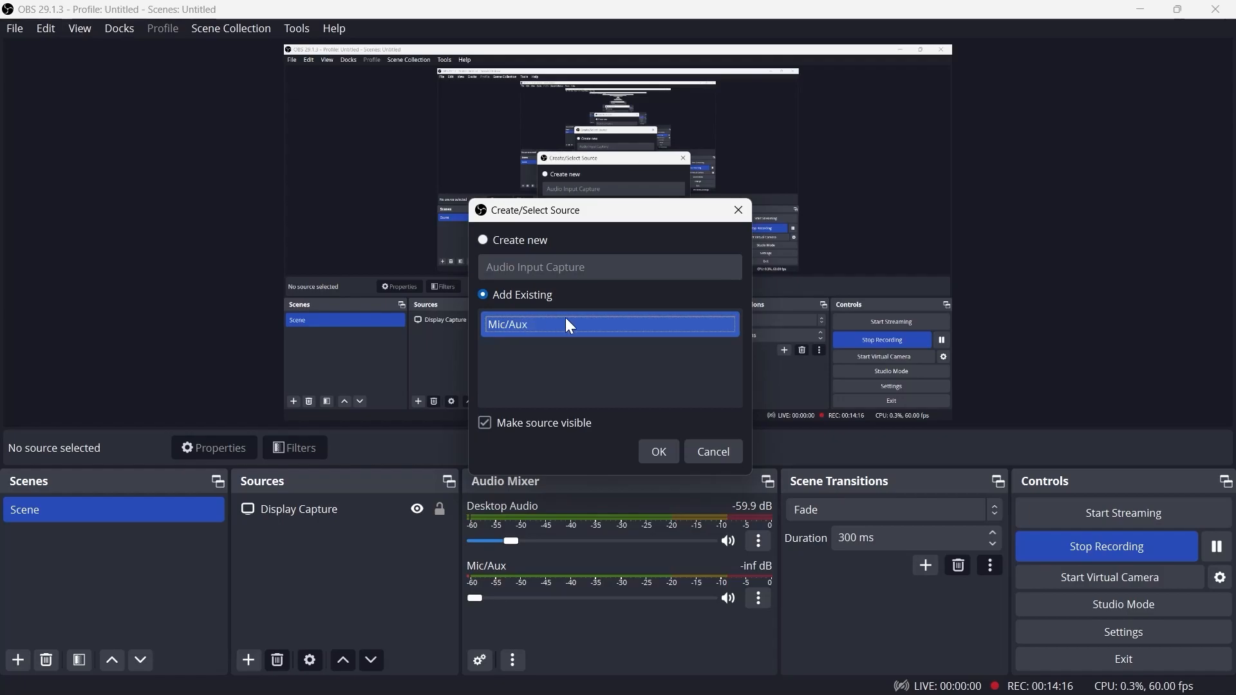
{"action": "left_click", "coordinate": [655, 451]}
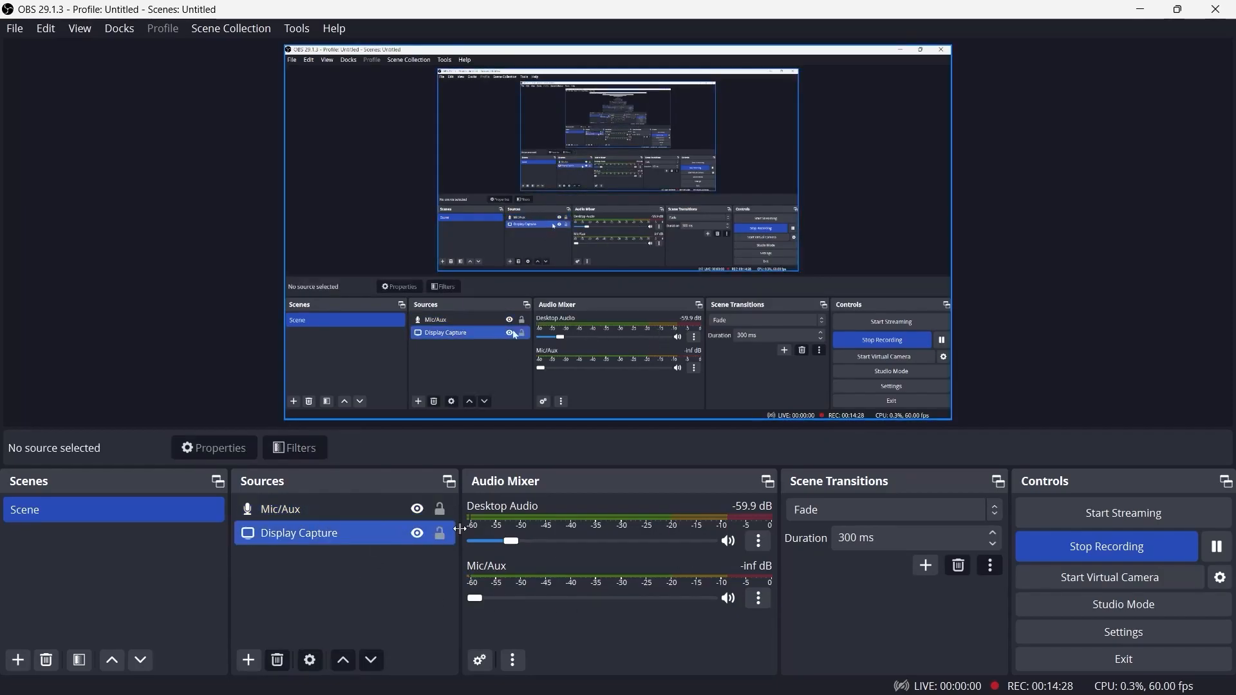
Open the Mic/Aux filters and add a Noise Suppression filter using the RNNoise (good quality, more CPU usage) method
{"action": "left_click", "coordinate": [331, 508]}
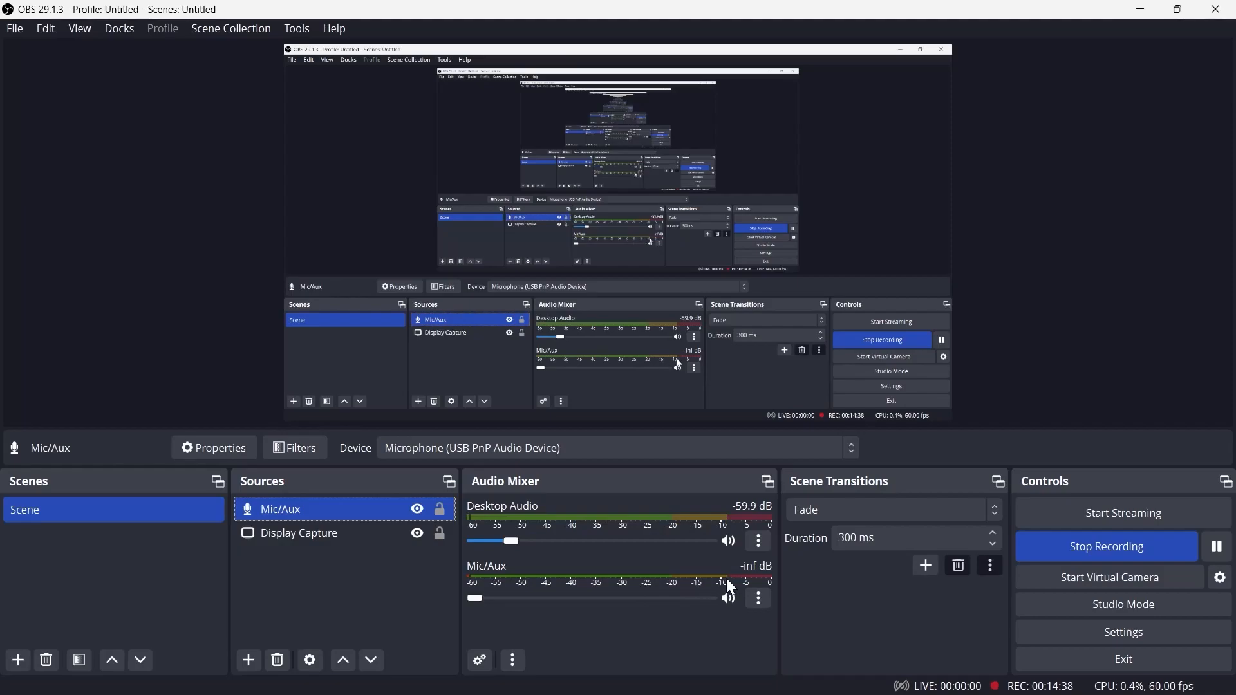
{"action": "left_click", "coordinate": [758, 597]}
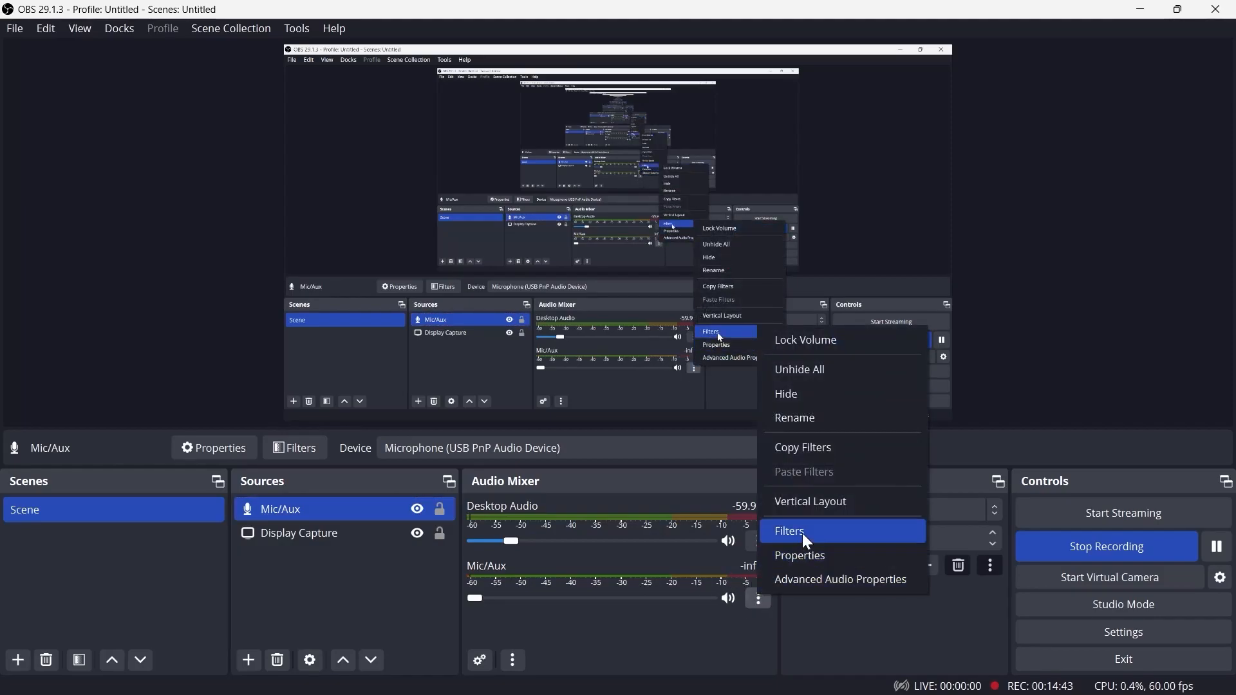
{"action": "left_click", "coordinate": [802, 532]}
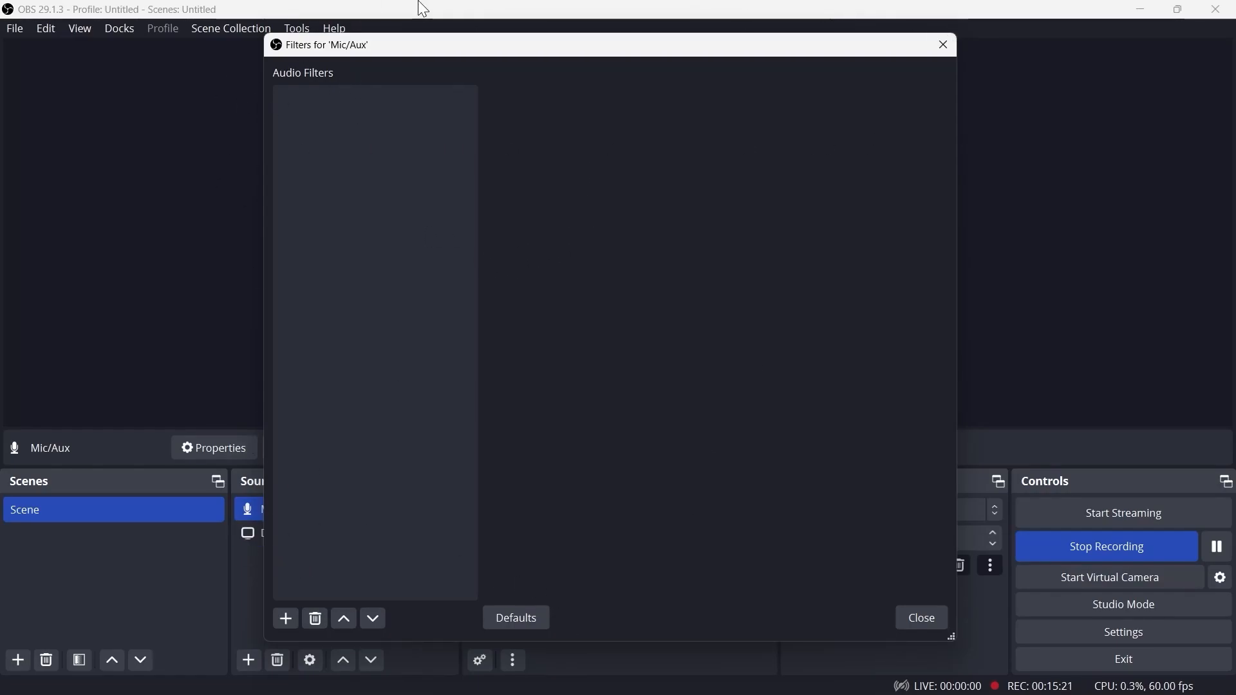
{"action": "left_click", "coordinate": [285, 620]}
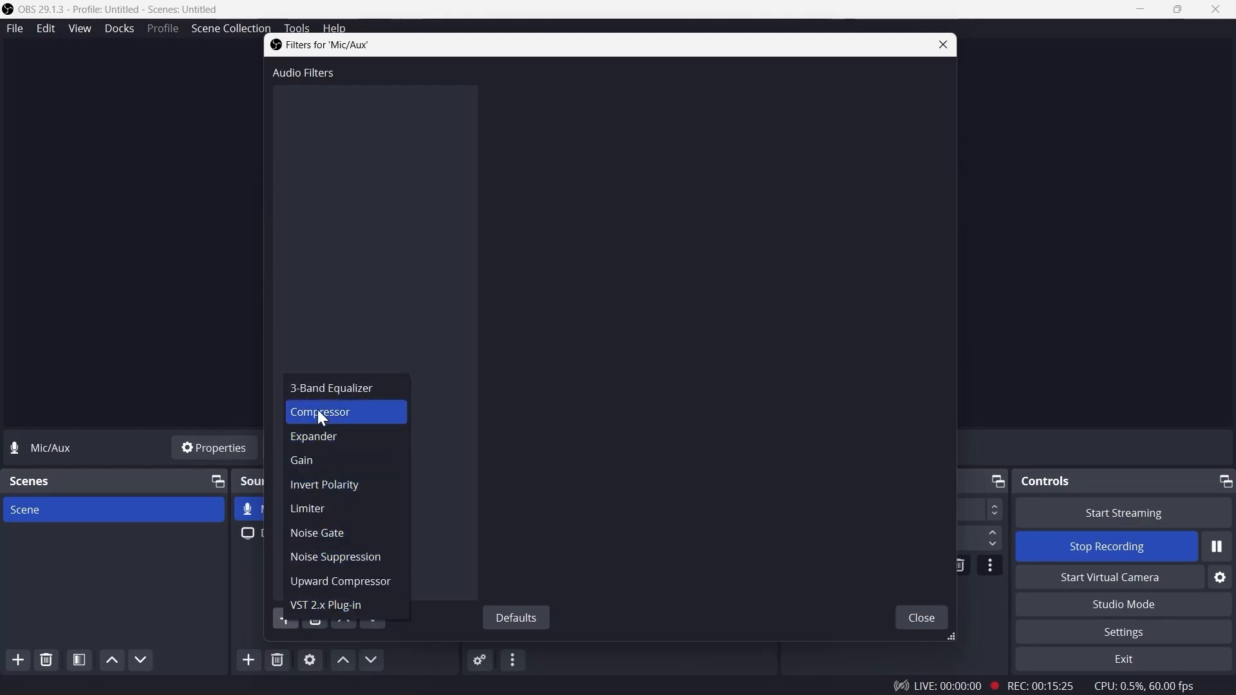
{"action": "left_click", "coordinate": [353, 558]}
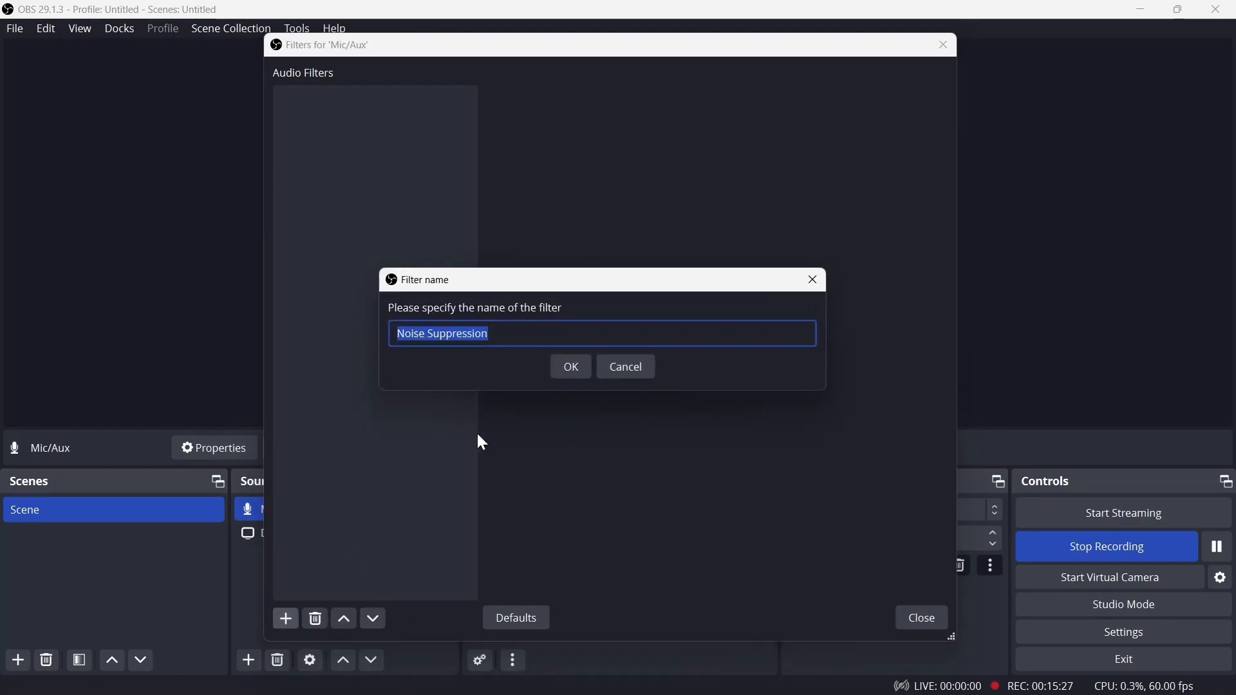
{"action": "left_click", "coordinate": [573, 369]}
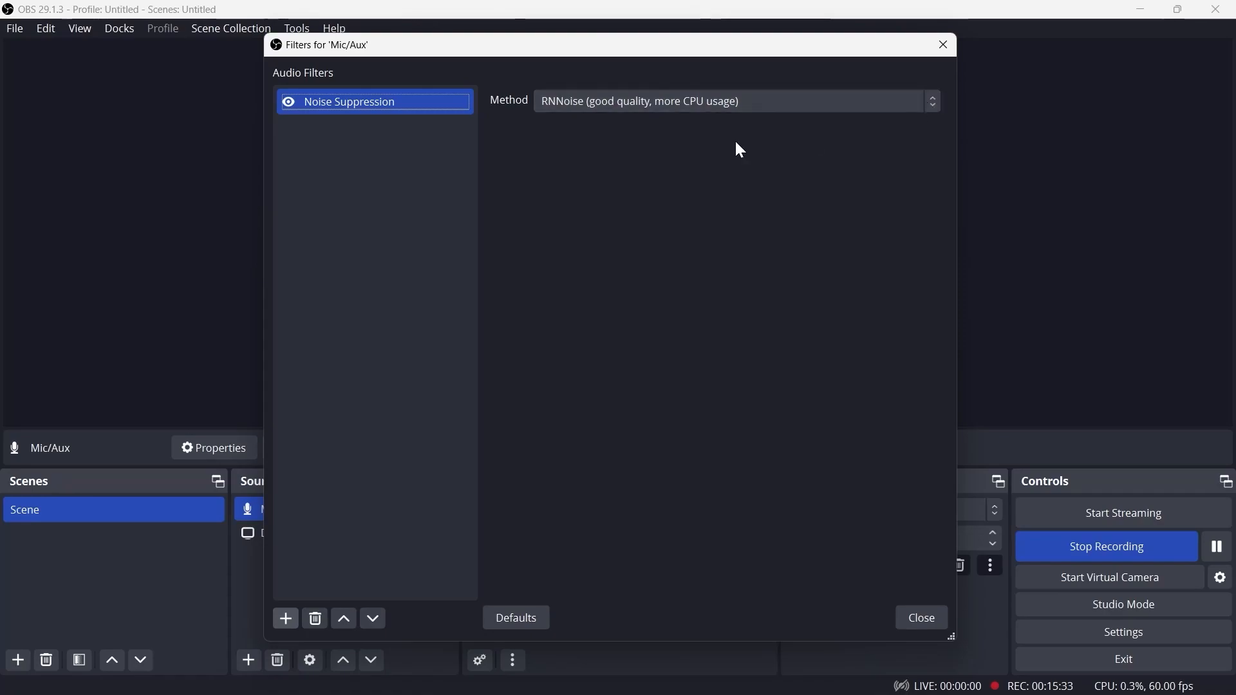
{"action": "left_click", "coordinate": [933, 102]}
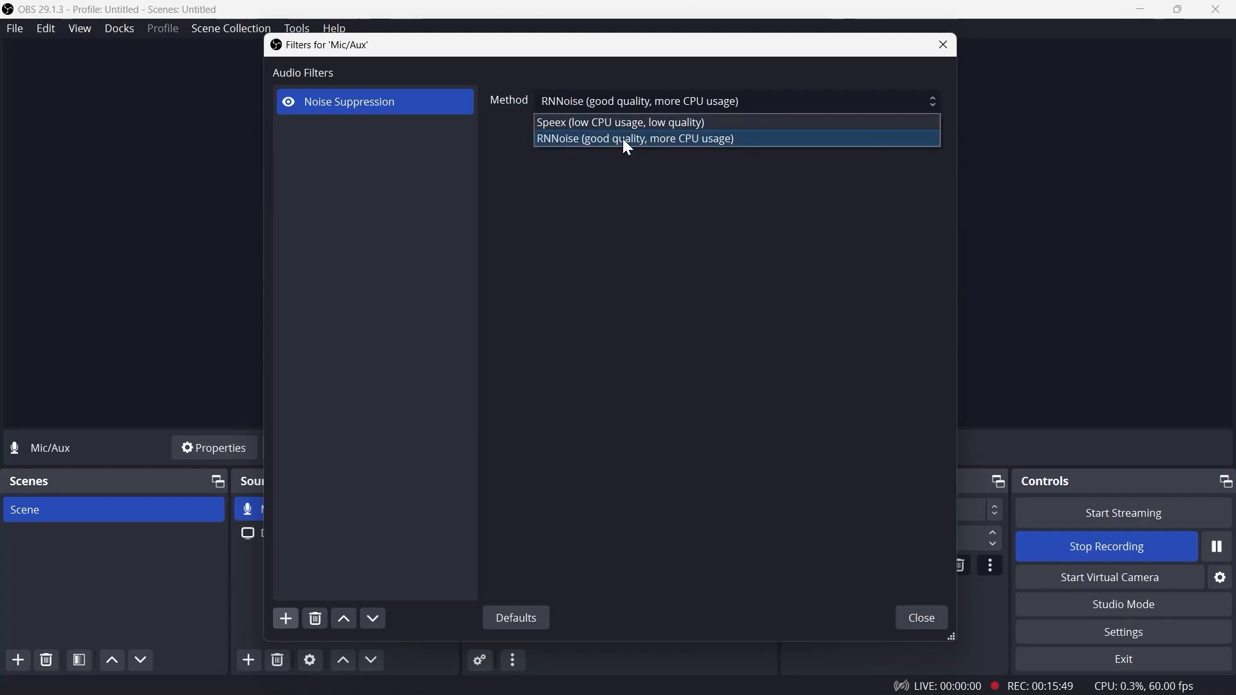
{"action": "left_click", "coordinate": [623, 139]}
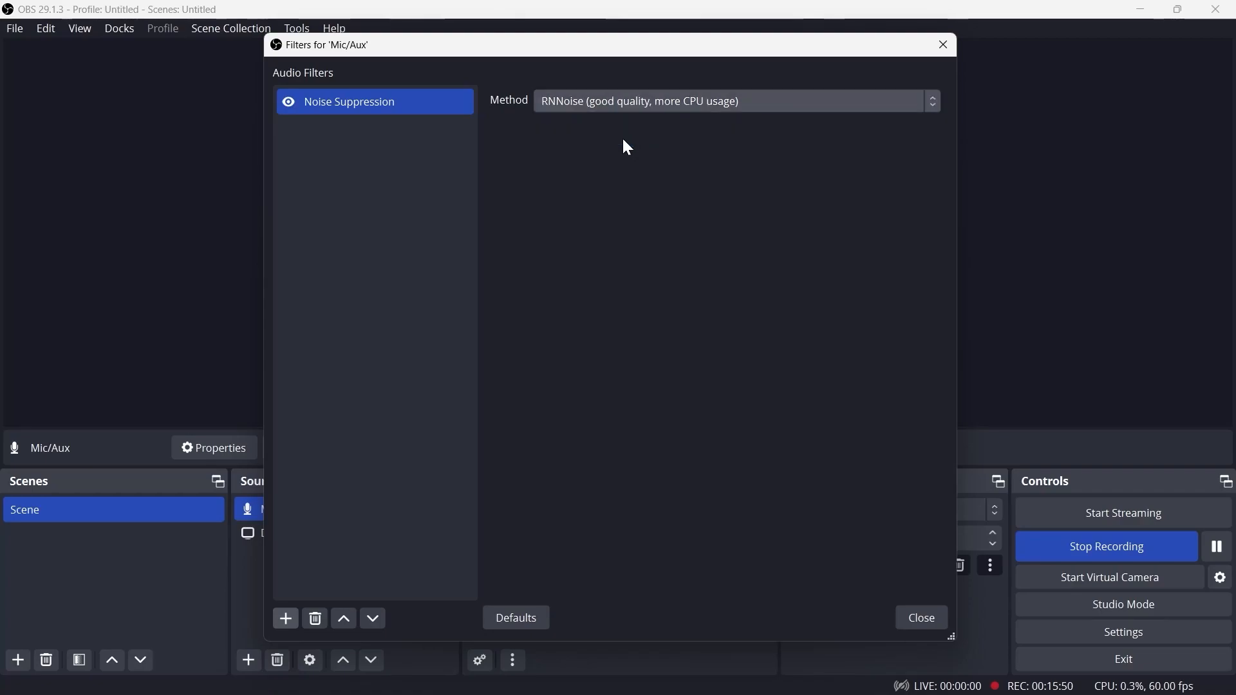
Add Limiter and Gain filters to the Mic/Aux source with their default names
{"action": "left_click", "coordinate": [282, 625]}
{"action": "left_click", "coordinate": [331, 509]}
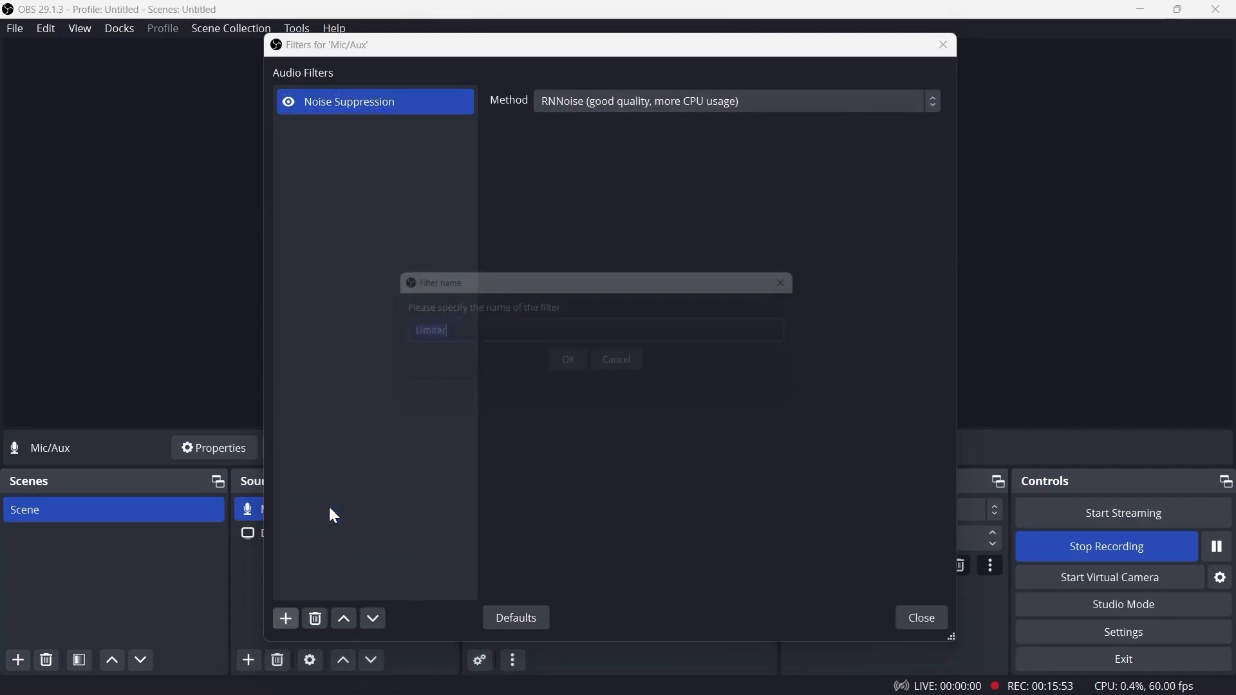
{"action": "left_click", "coordinate": [575, 372]}
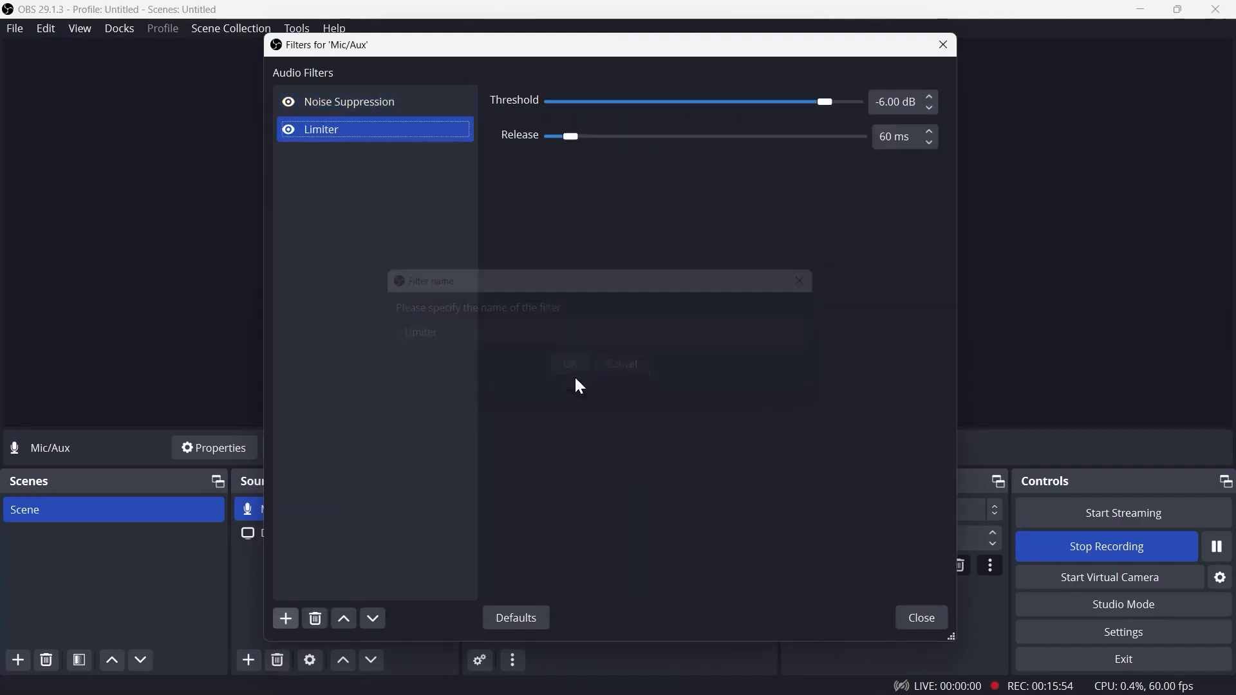
{"action": "left_click", "coordinate": [281, 617]}
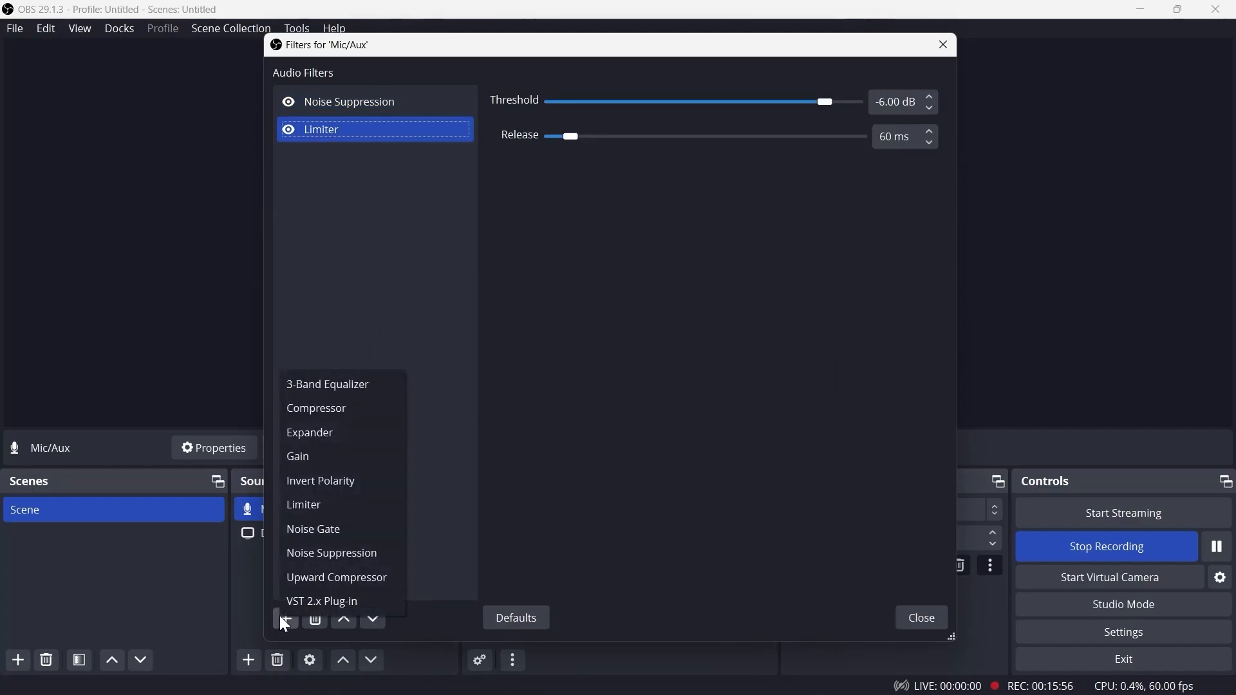
{"action": "left_click", "coordinate": [321, 456]}
{"action": "left_click", "coordinate": [574, 372]}
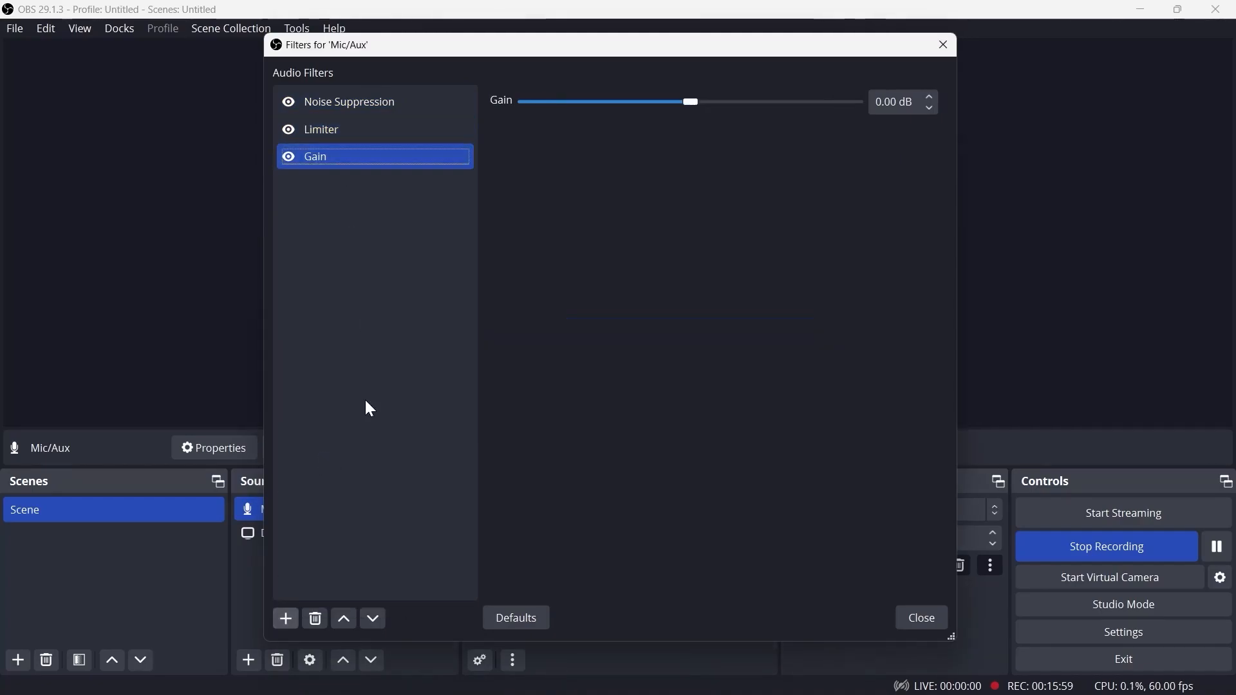
Add 3-Band Equalizer and Compressor filters to the Mic/Aux source with their default names
{"action": "left_click", "coordinate": [287, 613]}
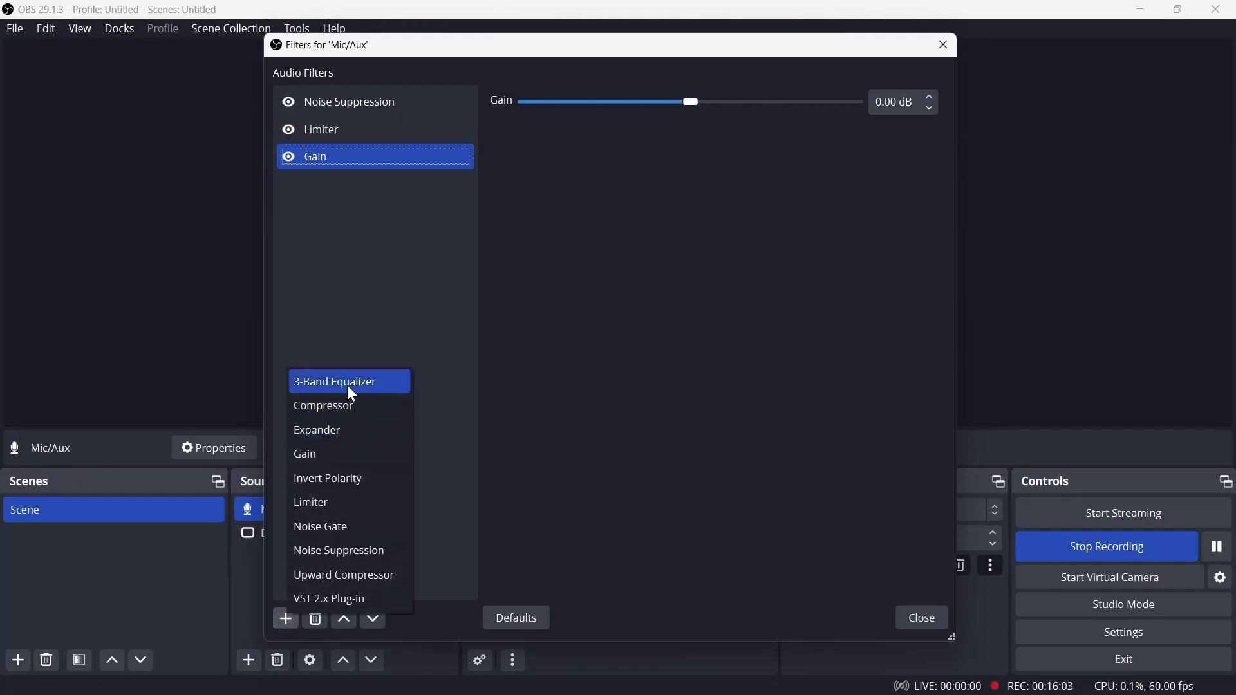
{"action": "left_click", "coordinate": [348, 389]}
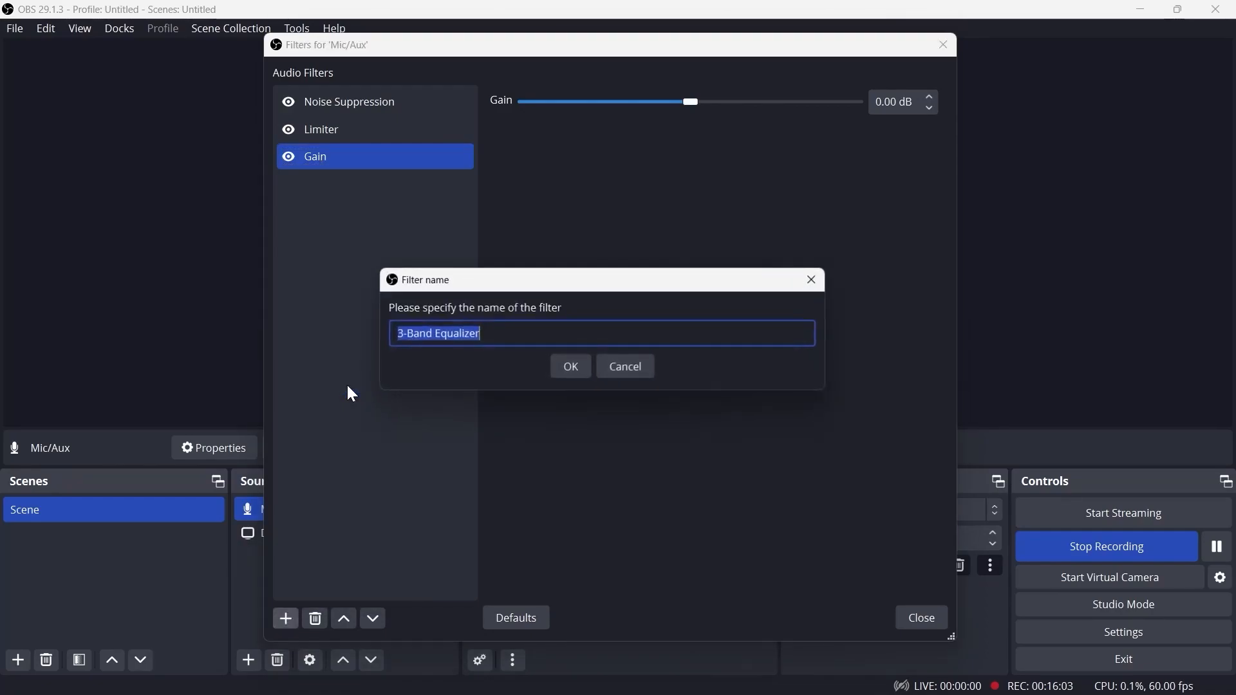
{"action": "left_click", "coordinate": [567, 371]}
{"action": "left_click", "coordinate": [286, 619]}
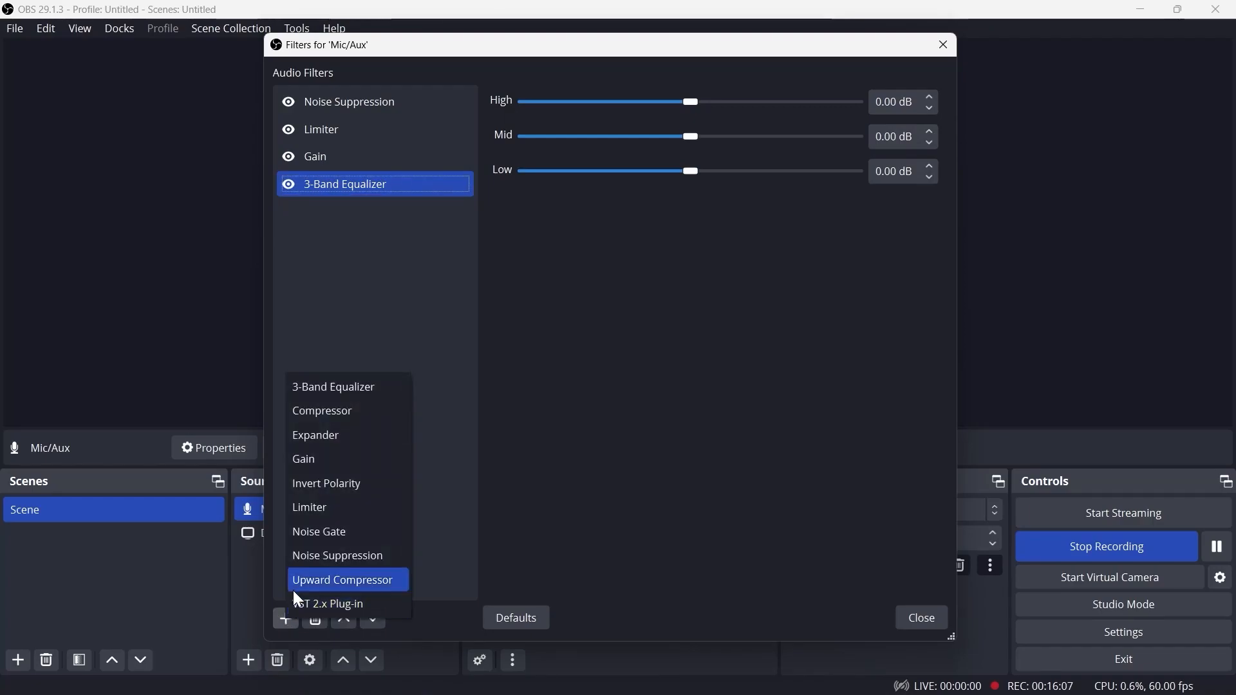
{"action": "left_click", "coordinate": [346, 408]}
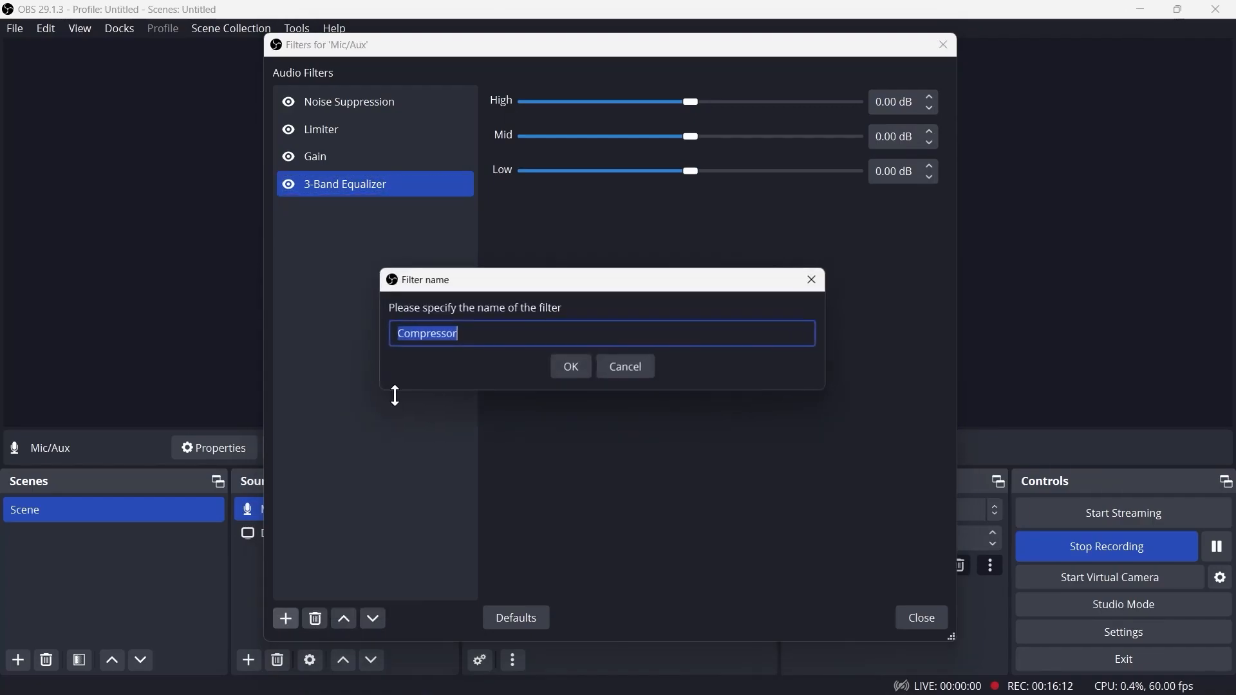
{"action": "left_click", "coordinate": [573, 367]}
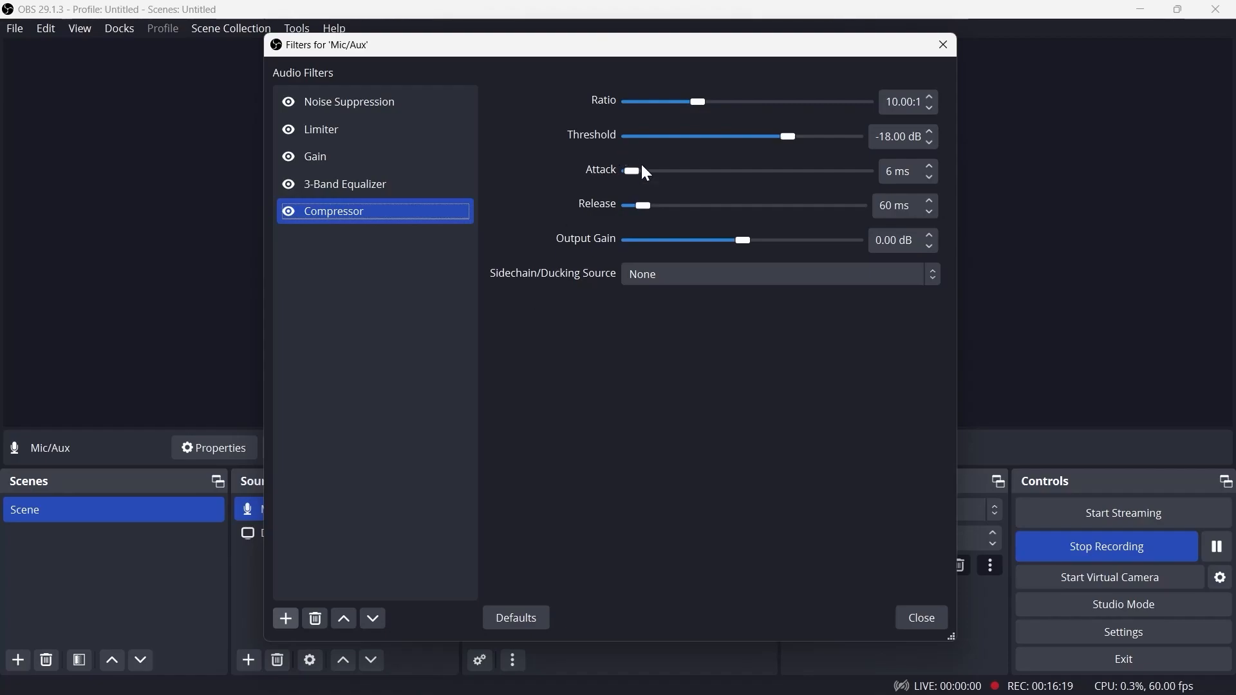
Review the settings of each Mic/Aux audio filter in turn and close the filters dialog
{"action": "left_click", "coordinate": [358, 103]}
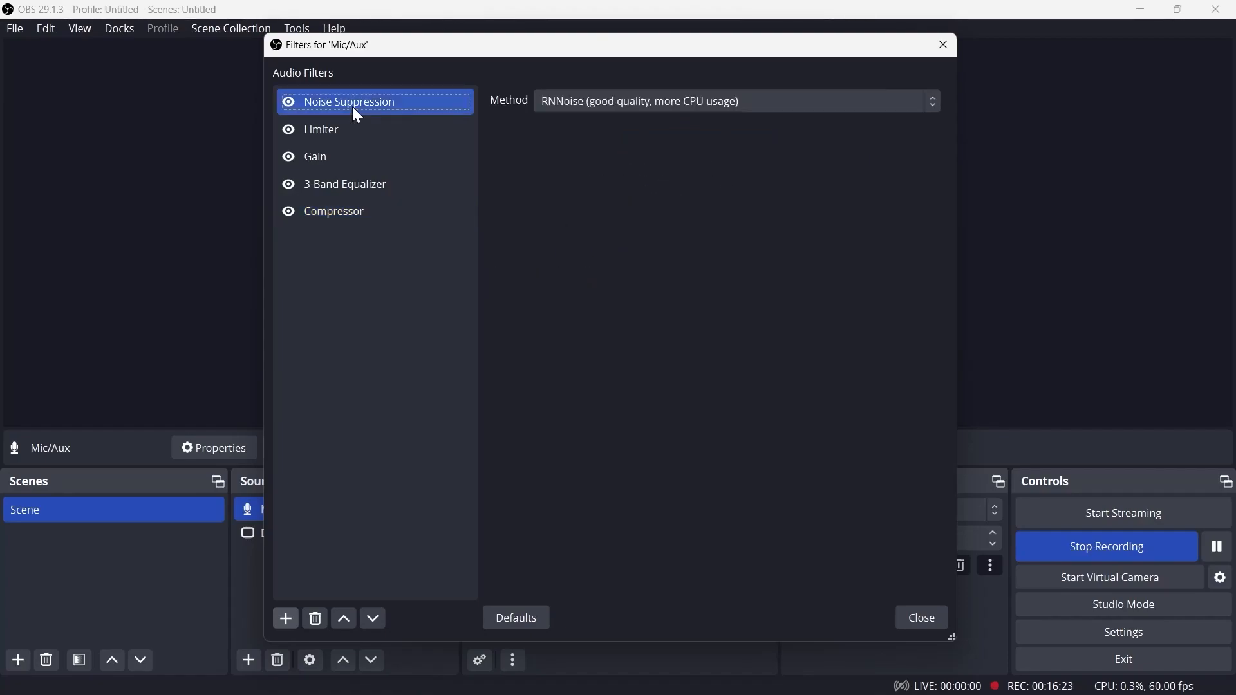
{"action": "left_click", "coordinate": [358, 128]}
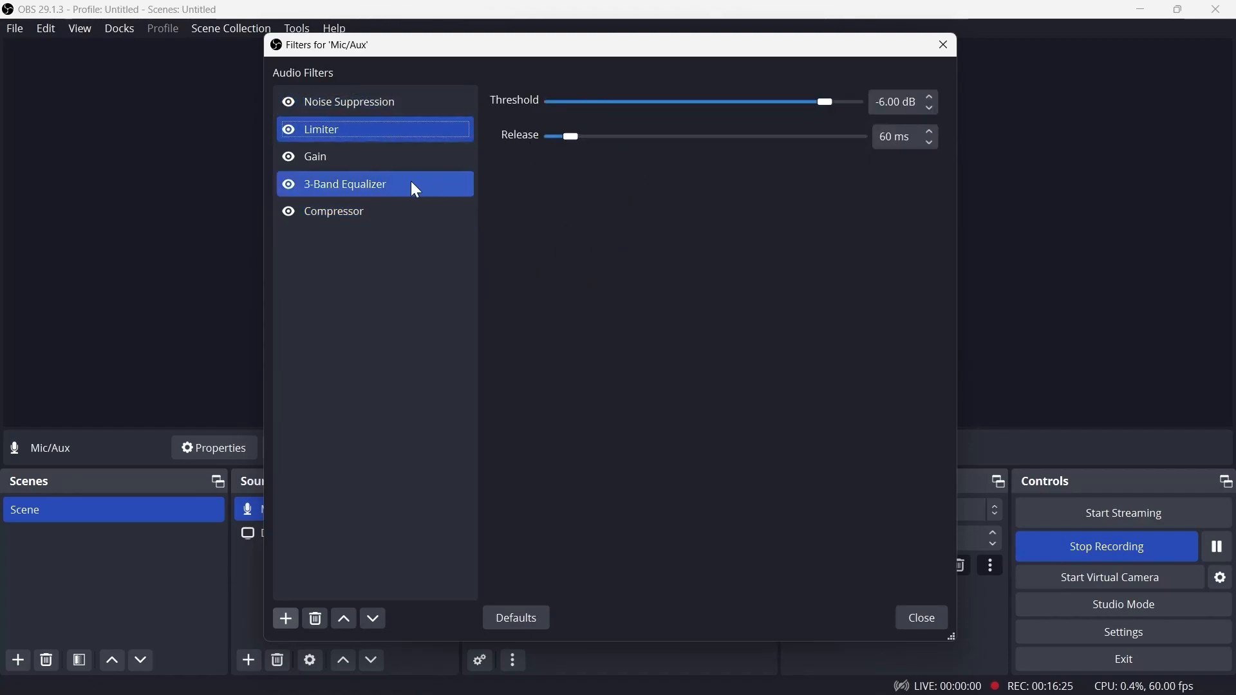
{"action": "left_click", "coordinate": [394, 158]}
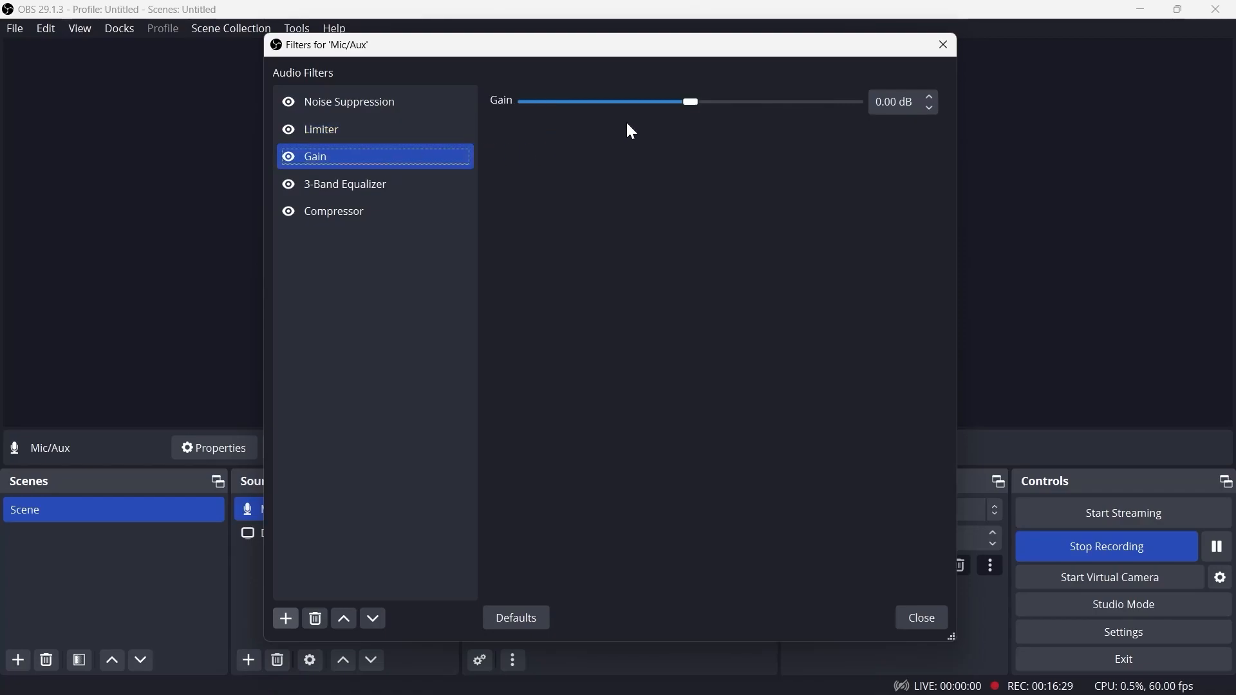
{"action": "left_click", "coordinate": [389, 213]}
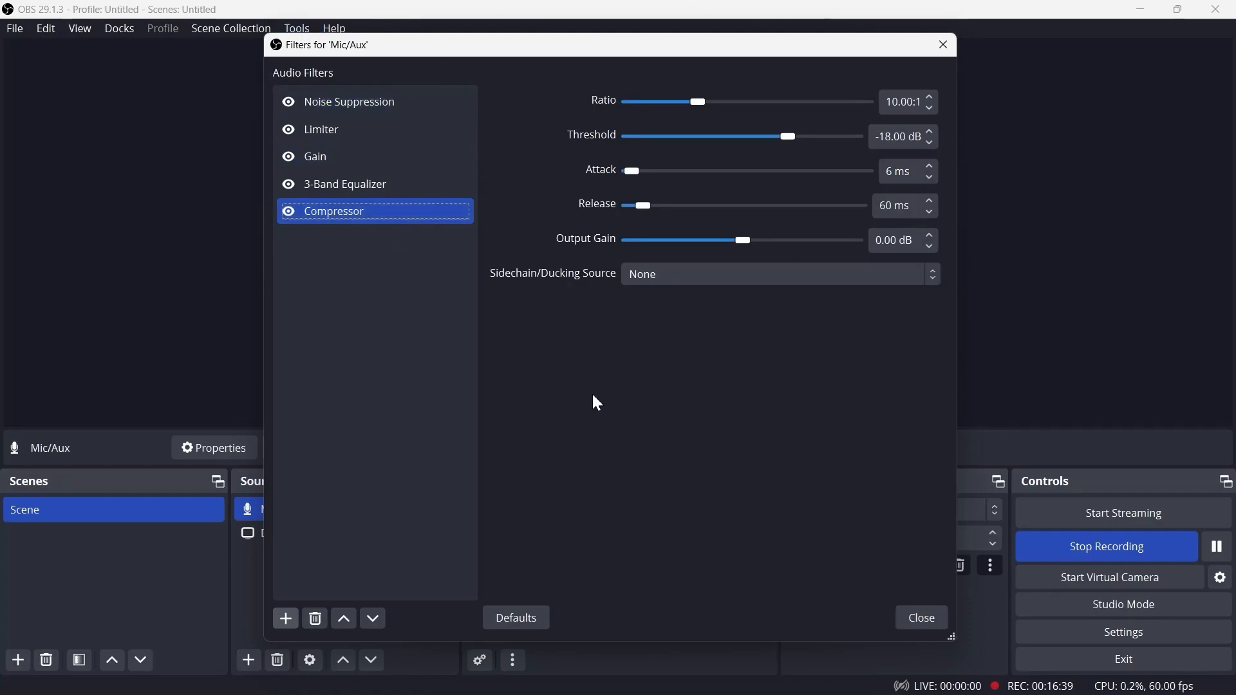
{"action": "left_click", "coordinate": [925, 620]}
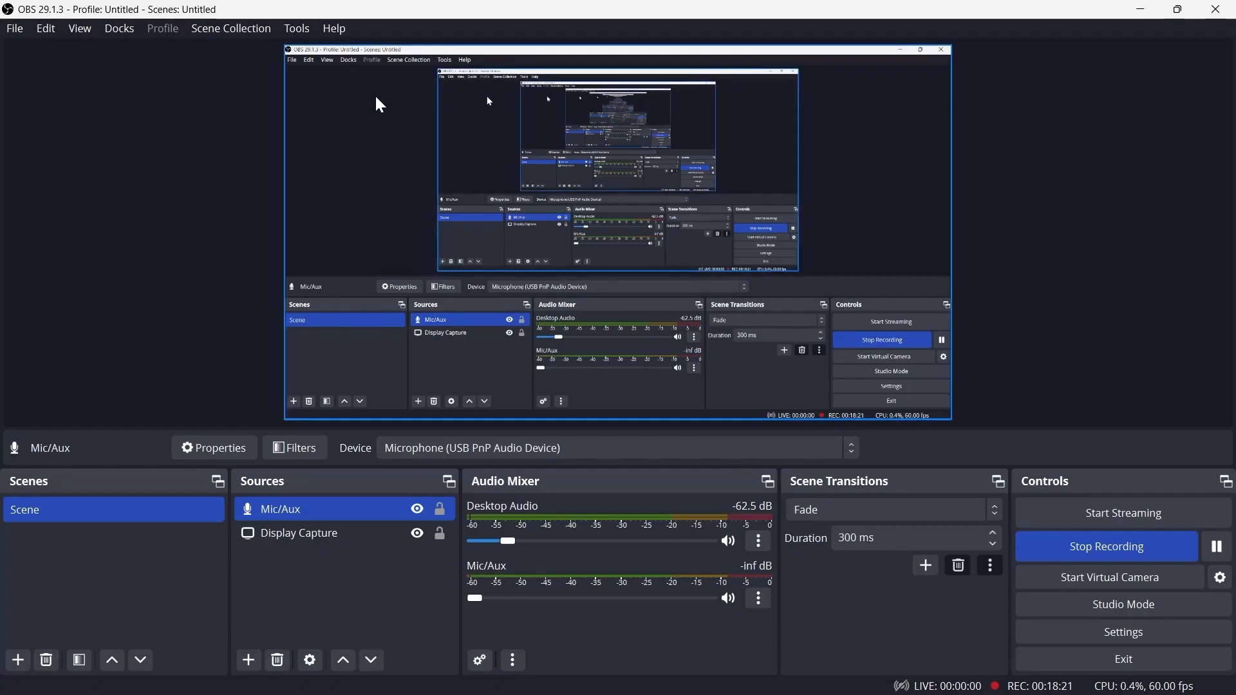
Open Settings to inspect the Video resolution and frame rate options, then cancel
{"action": "left_click", "coordinate": [1129, 630]}
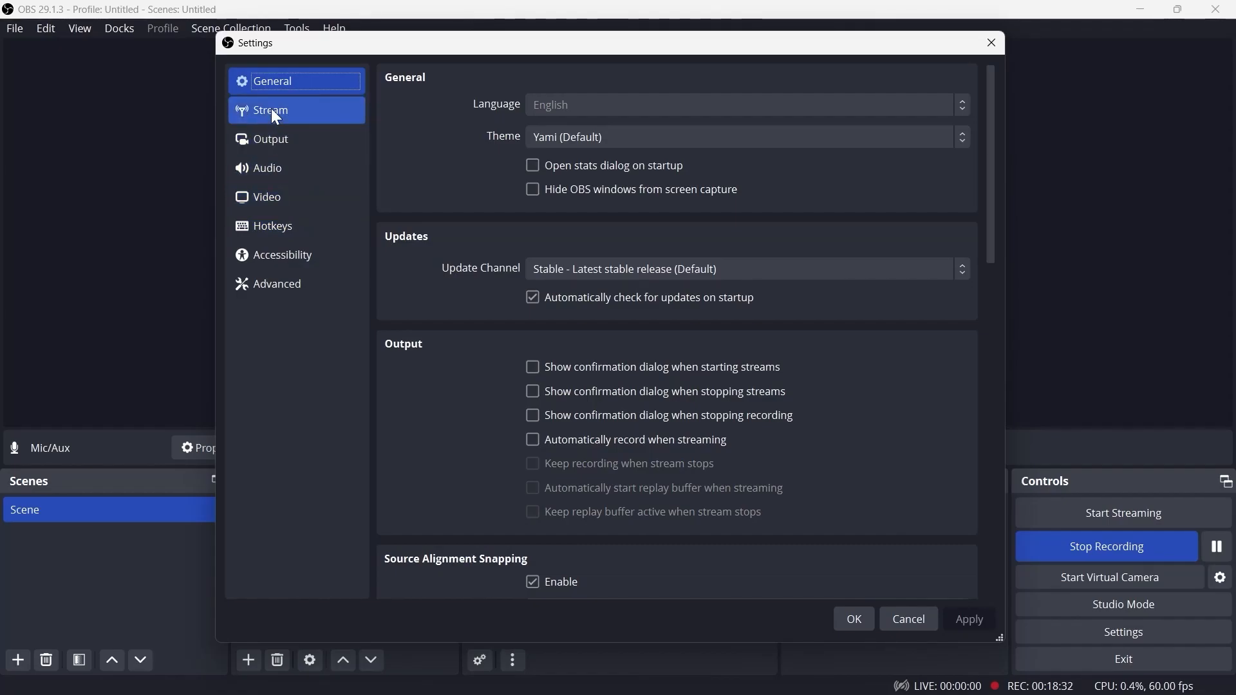
{"action": "left_click", "coordinate": [258, 192]}
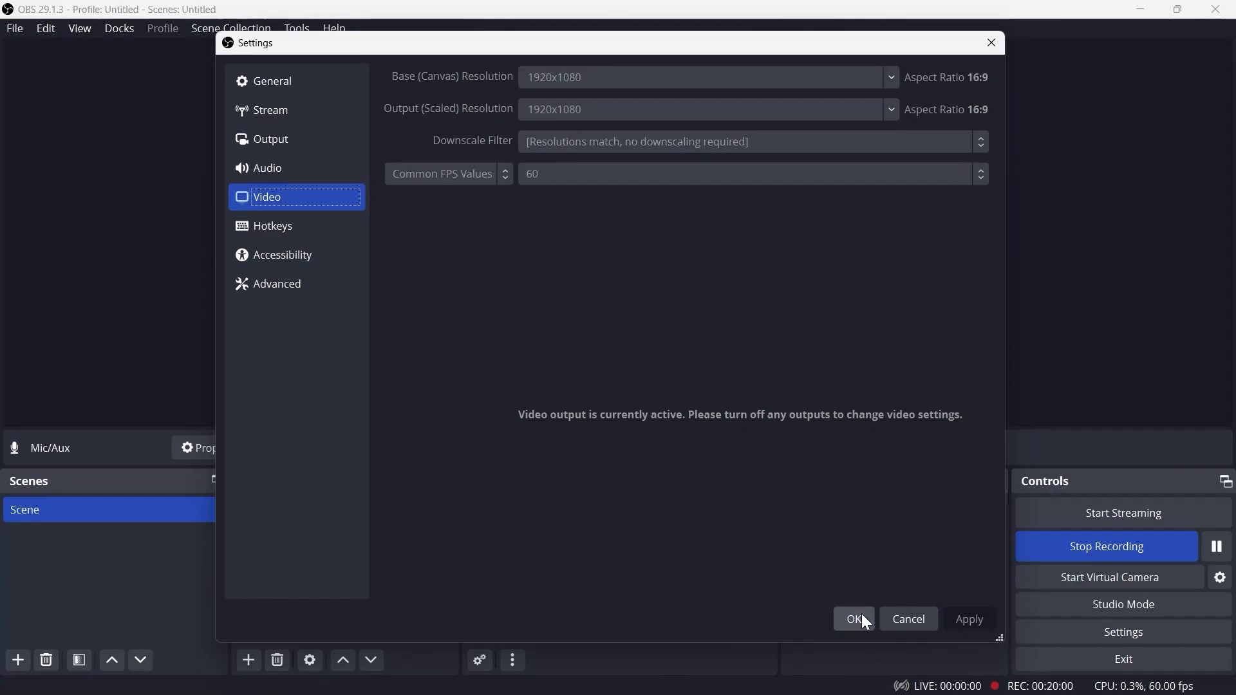
{"action": "left_click", "coordinate": [910, 619]}
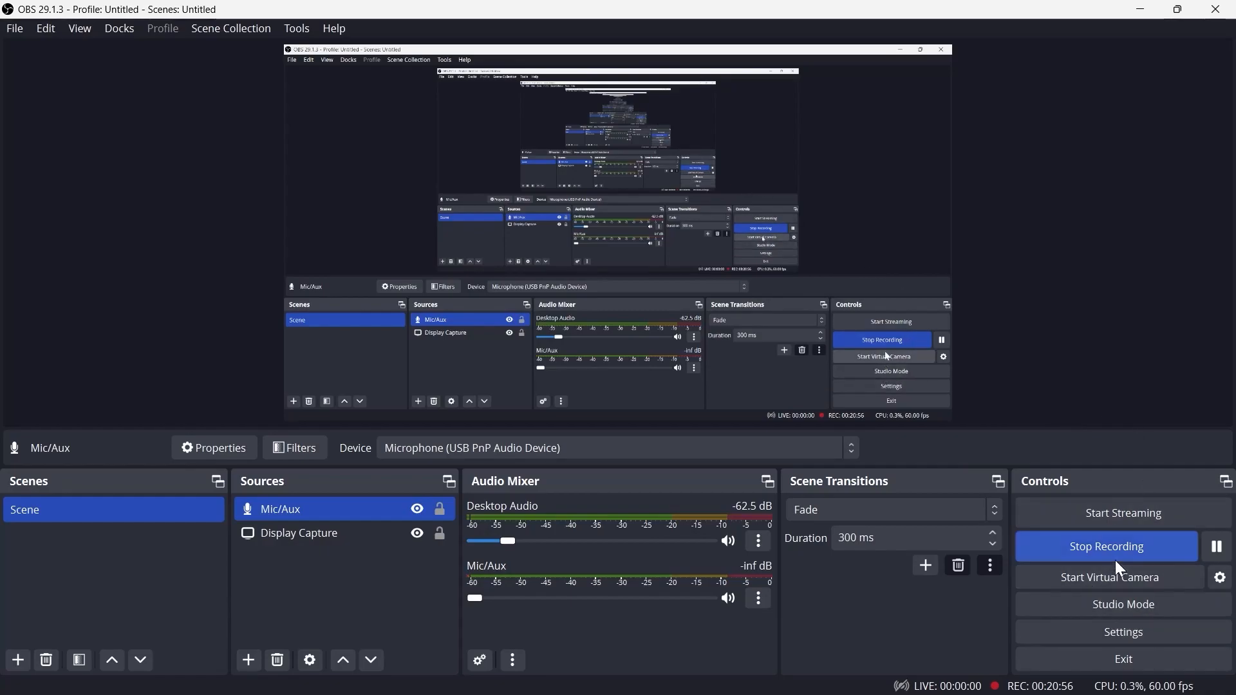
Open the Stream settings and set the streaming service to YouTube - HLS from the full service list
{"action": "left_click", "coordinate": [1130, 628]}
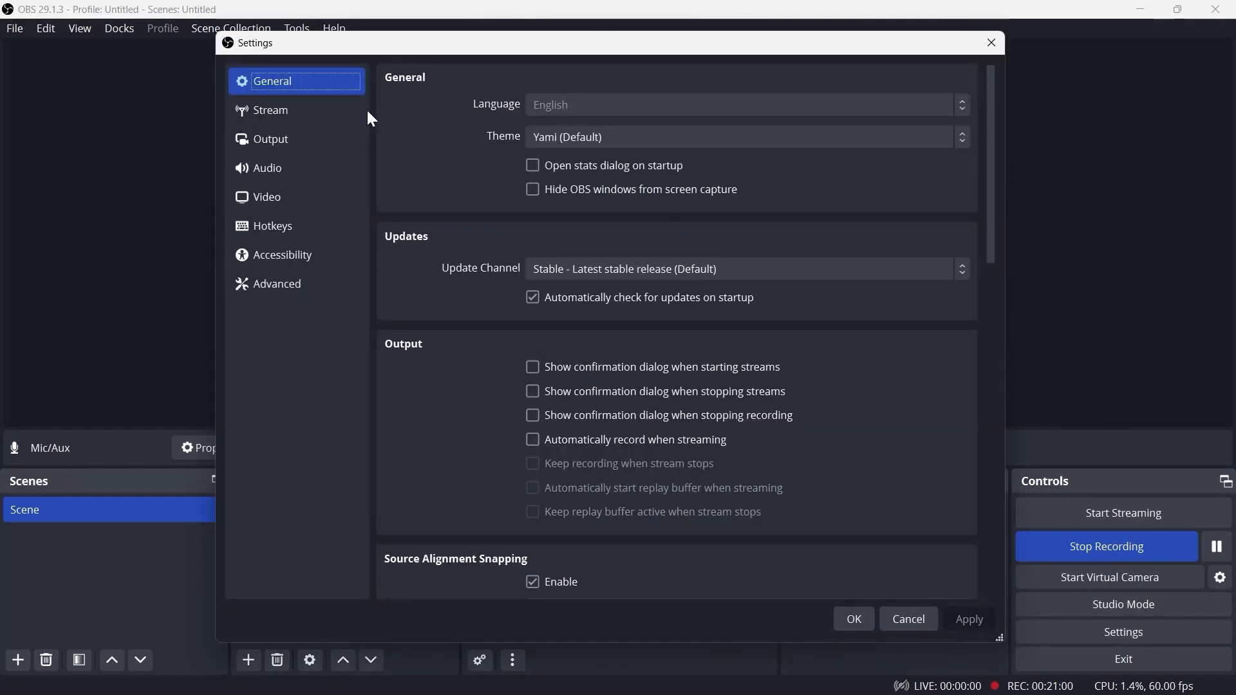
{"action": "left_click", "coordinate": [275, 108]}
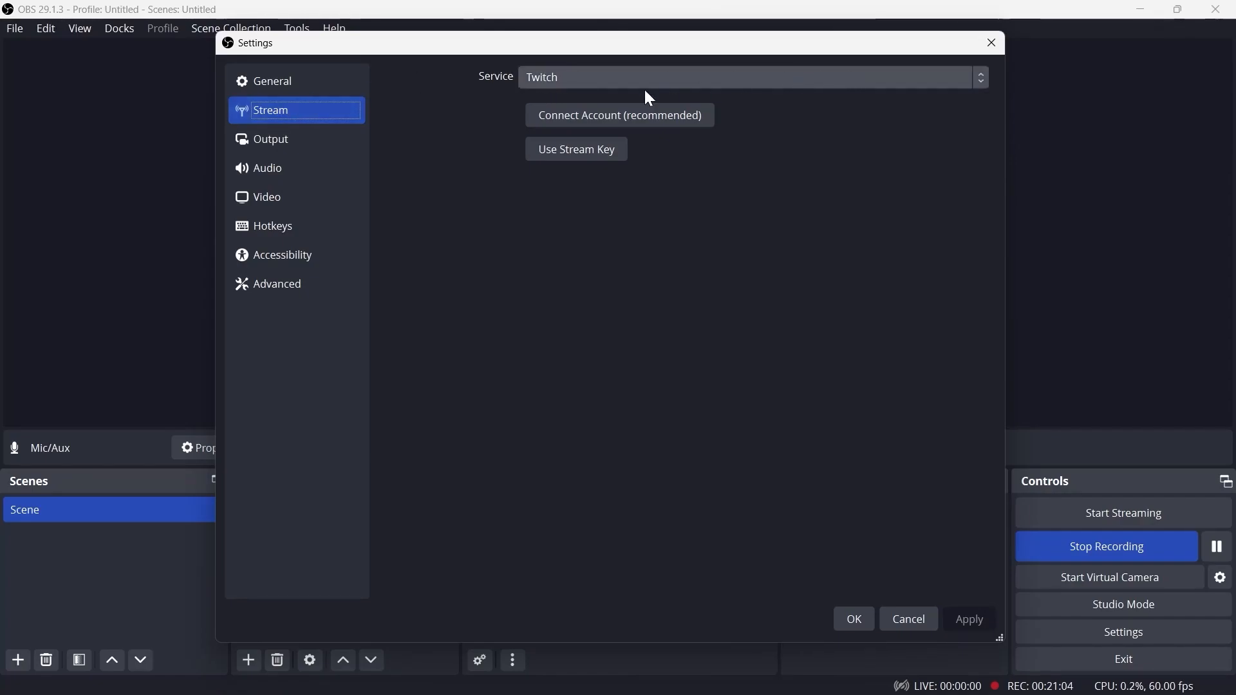
{"action": "left_click", "coordinate": [979, 80]}
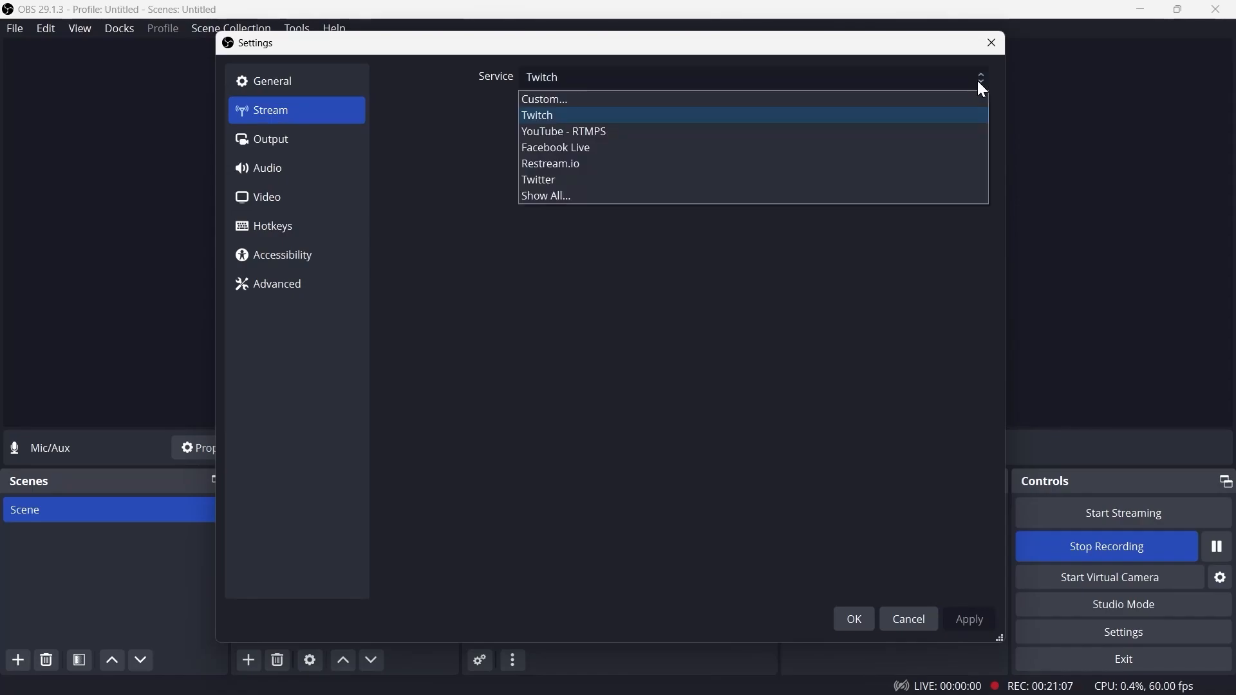
{"action": "left_click", "coordinate": [586, 197]}
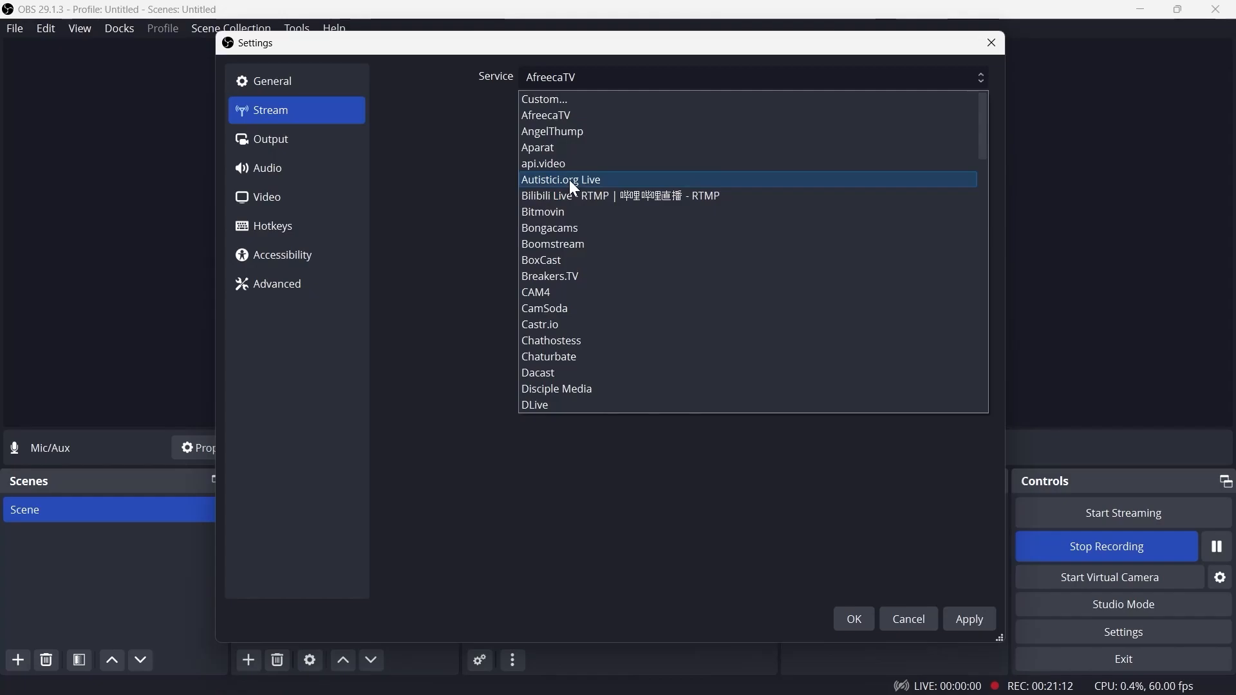
{"action": "scroll", "coordinate": [571, 184], "scroll_direction": "down", "scroll_amount": 3}
{"action": "scroll", "coordinate": [578, 198], "scroll_direction": "down", "scroll_amount": 5}
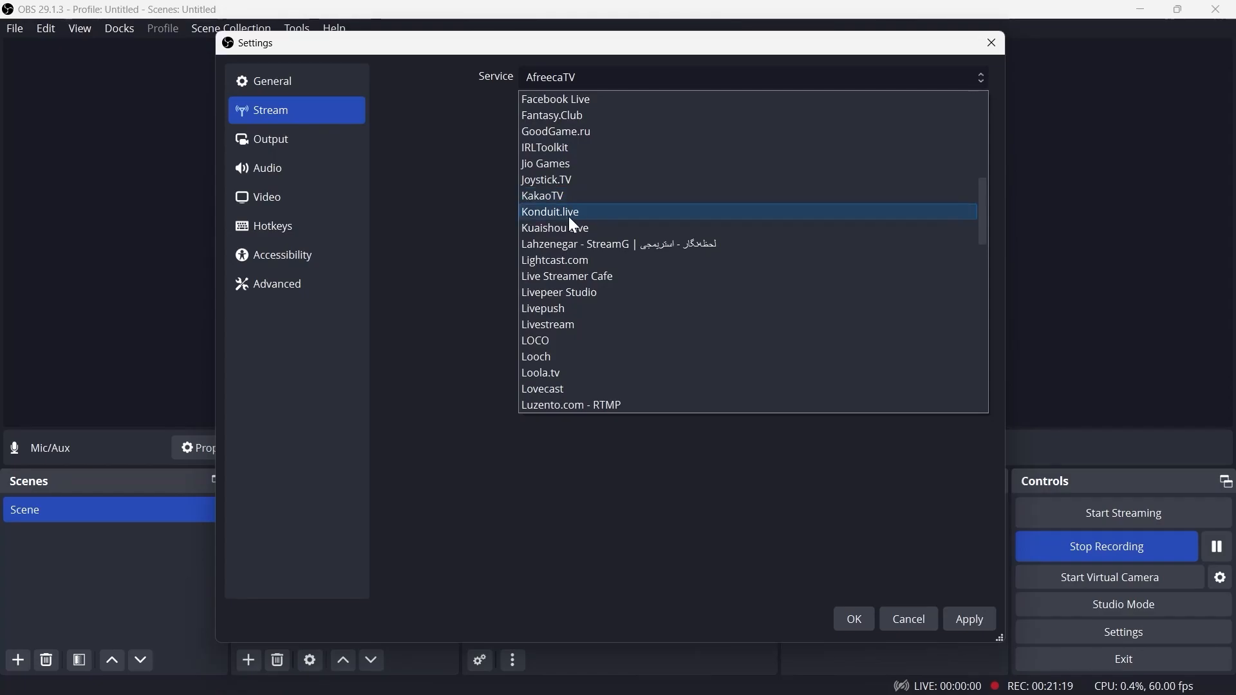
{"action": "scroll", "coordinate": [577, 213], "scroll_direction": "down", "scroll_amount": 3}
{"action": "scroll", "coordinate": [574, 306], "scroll_direction": "down", "scroll_amount": 11}
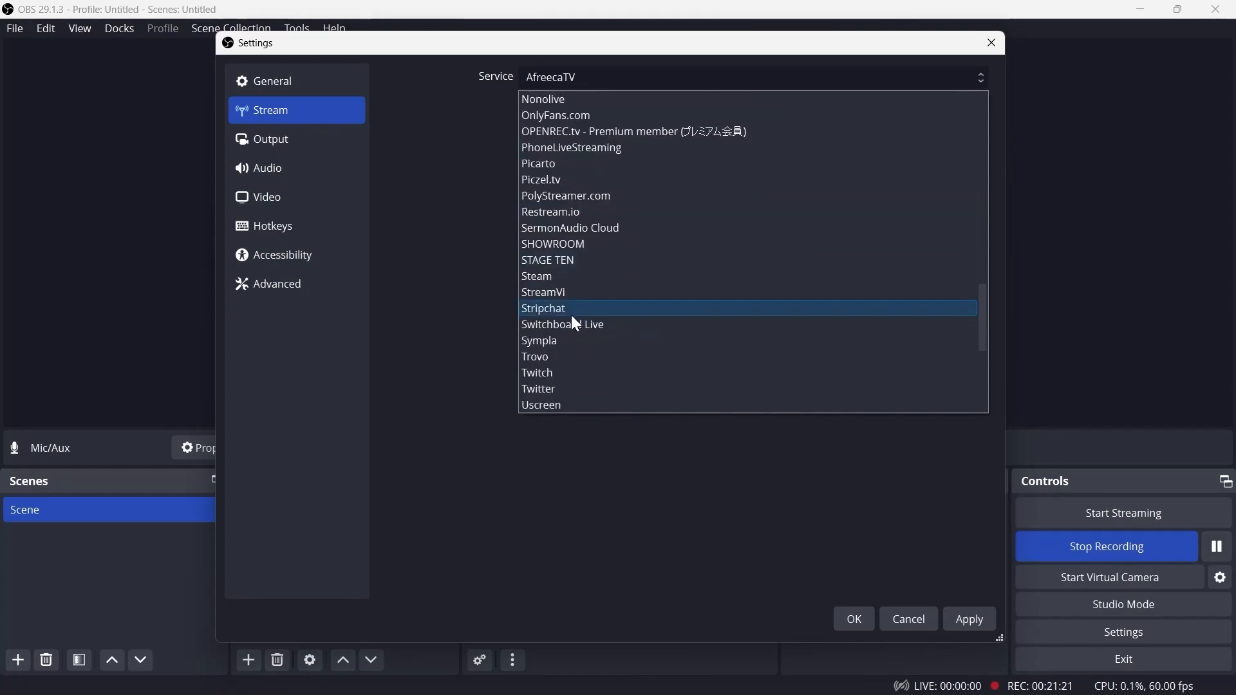
{"action": "scroll", "coordinate": [565, 353], "scroll_direction": "down", "scroll_amount": 2}
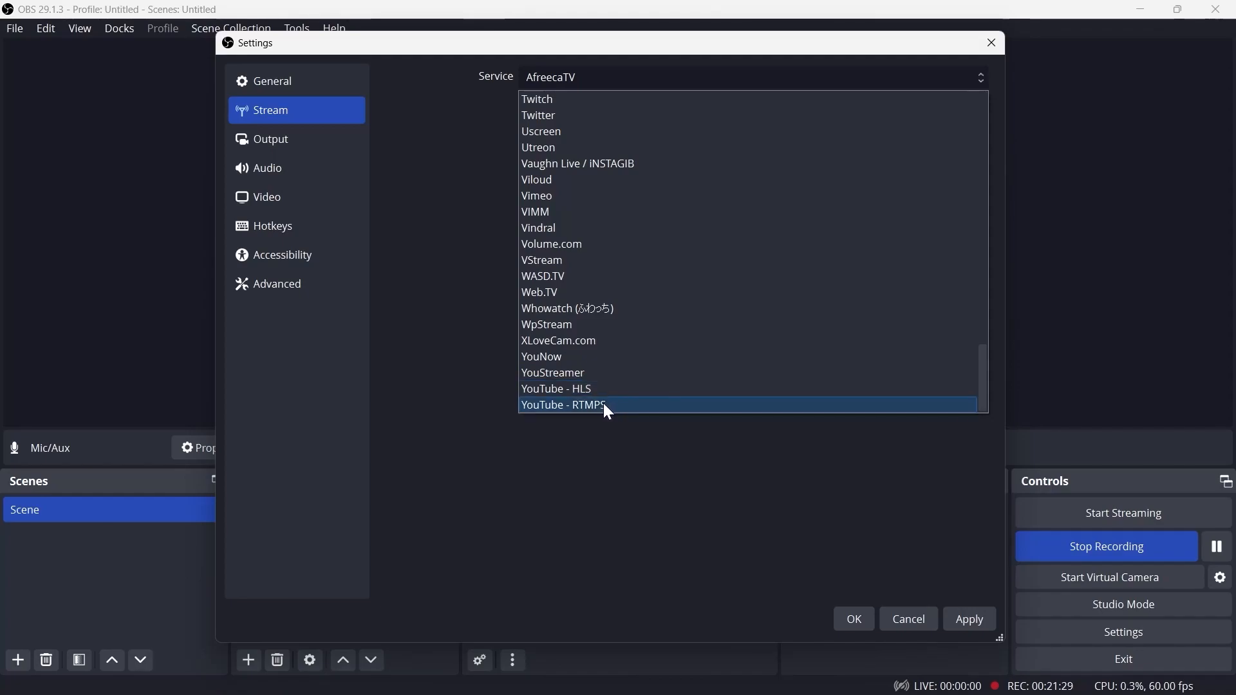
{"action": "left_click", "coordinate": [586, 390]}
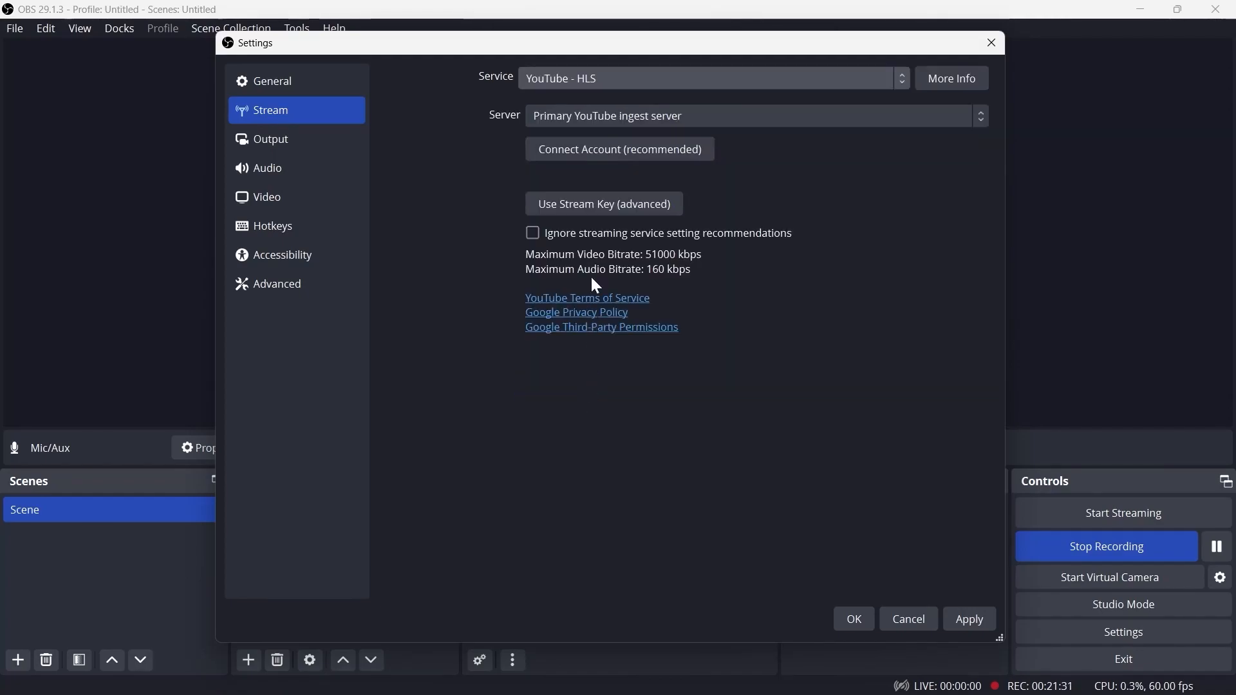
Set the server to Primary YouTube ingest server
{"action": "left_click", "coordinate": [980, 118]}
{"action": "left_click", "coordinate": [679, 136]}
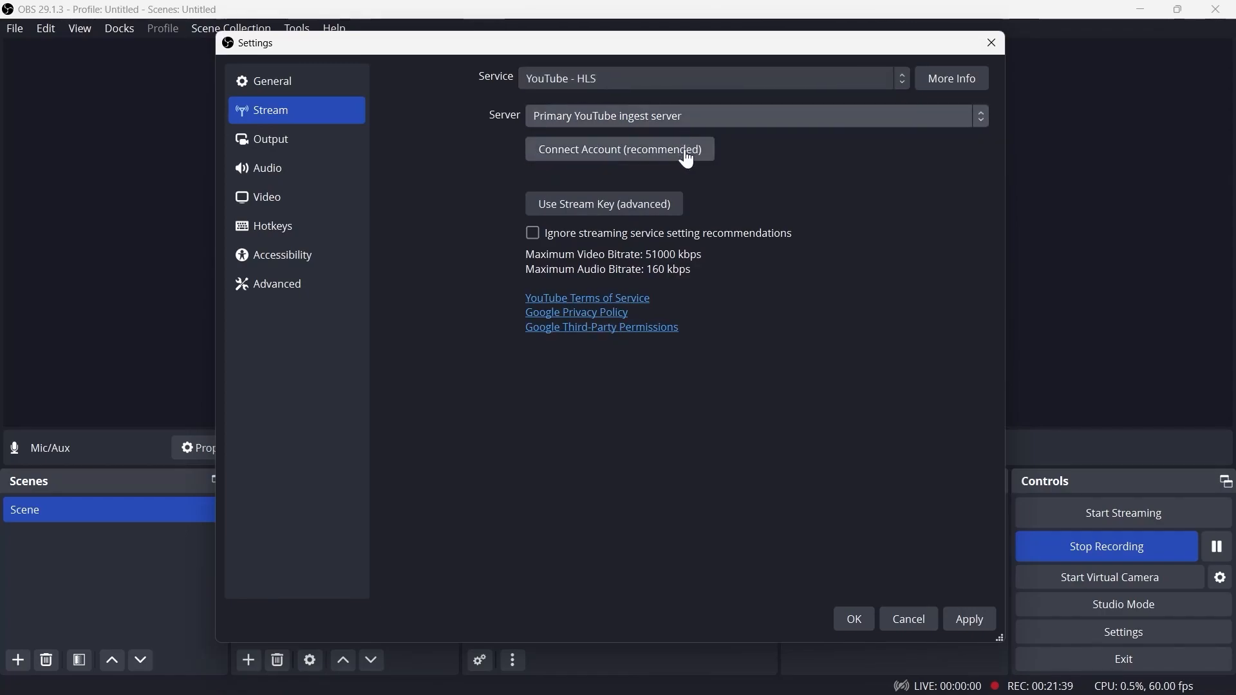
{"action": "left_click", "coordinate": [975, 115]}
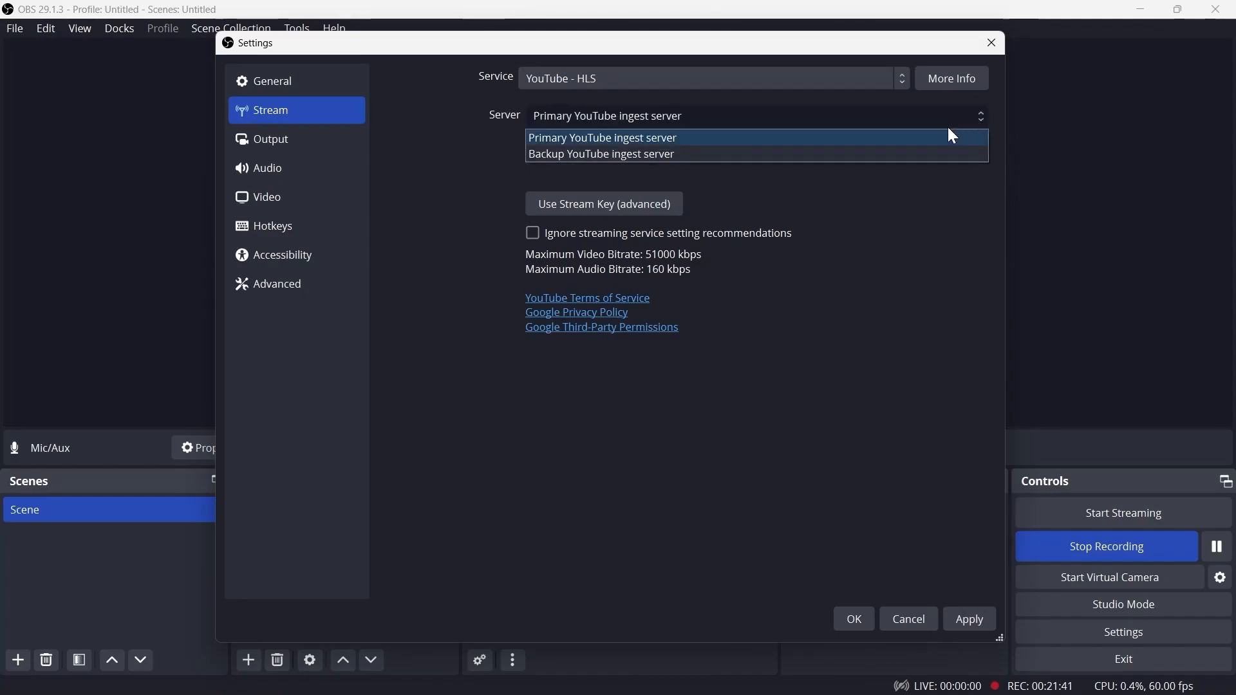
{"action": "left_click", "coordinate": [645, 181]}
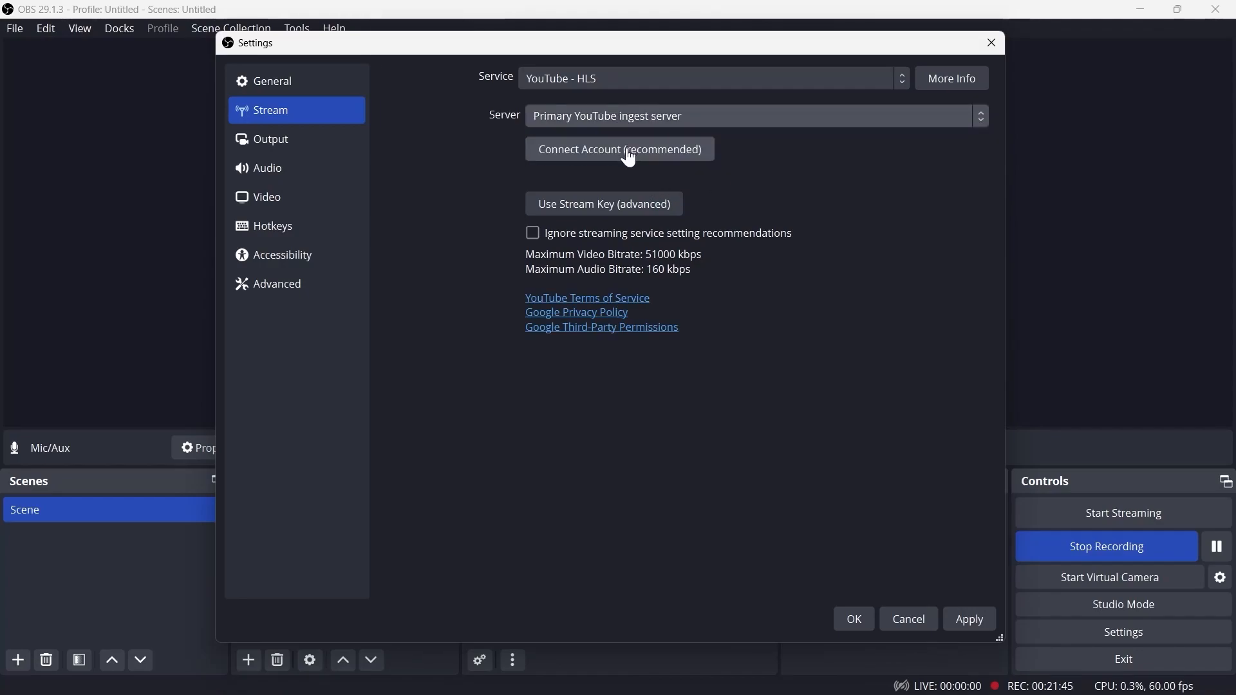
Connect the YouTube account by choosing a Google account in the browser, then confirm the settings
{"action": "left_click", "coordinate": [591, 151]}
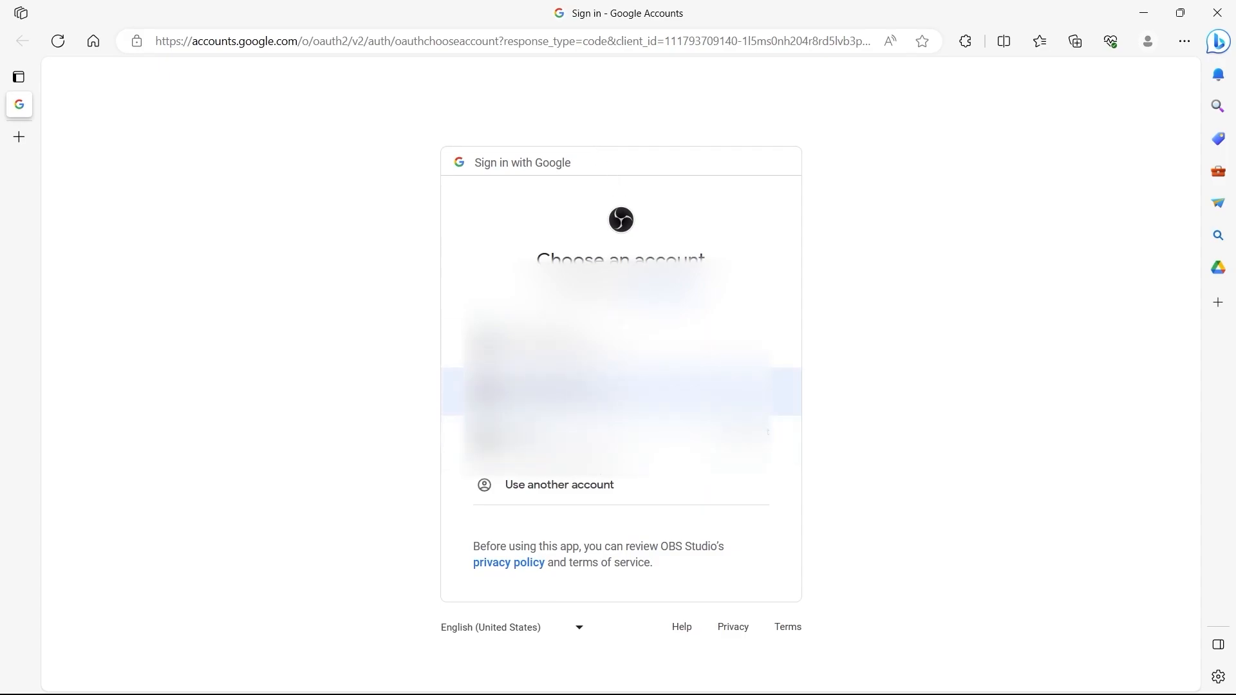
{"action": "left_click", "coordinate": [618, 392]}
{"action": "left_click", "coordinate": [695, 575]}
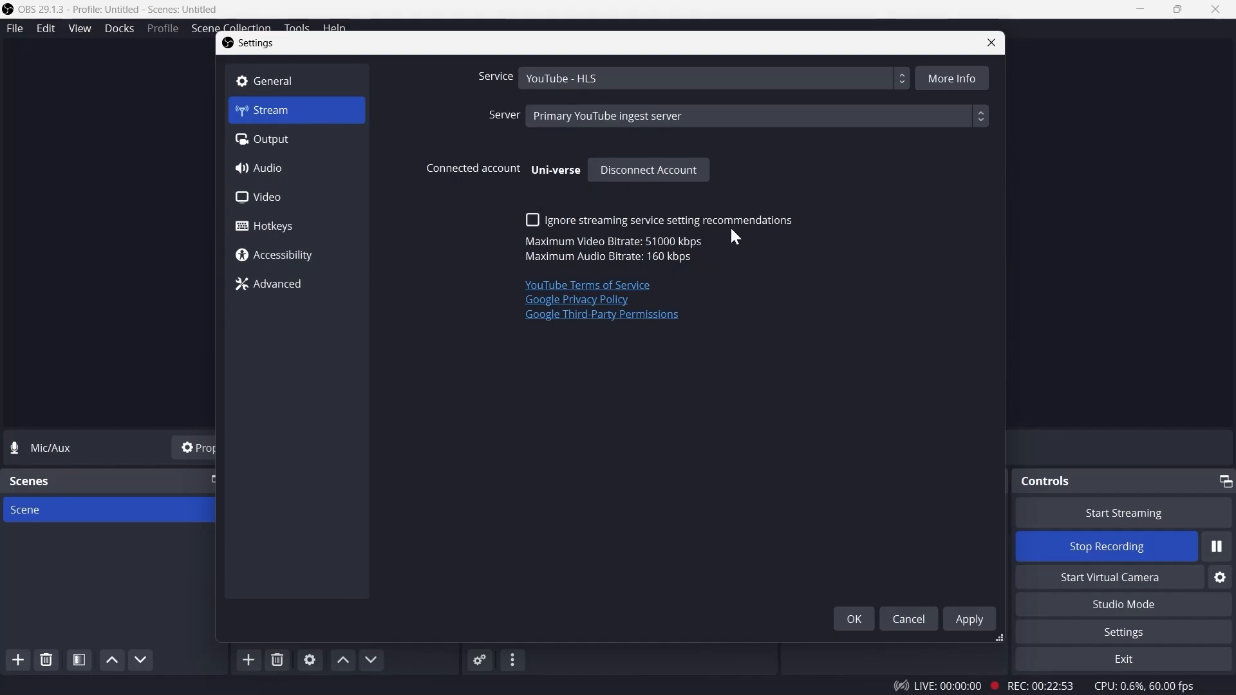
{"action": "left_click", "coordinate": [858, 620]}
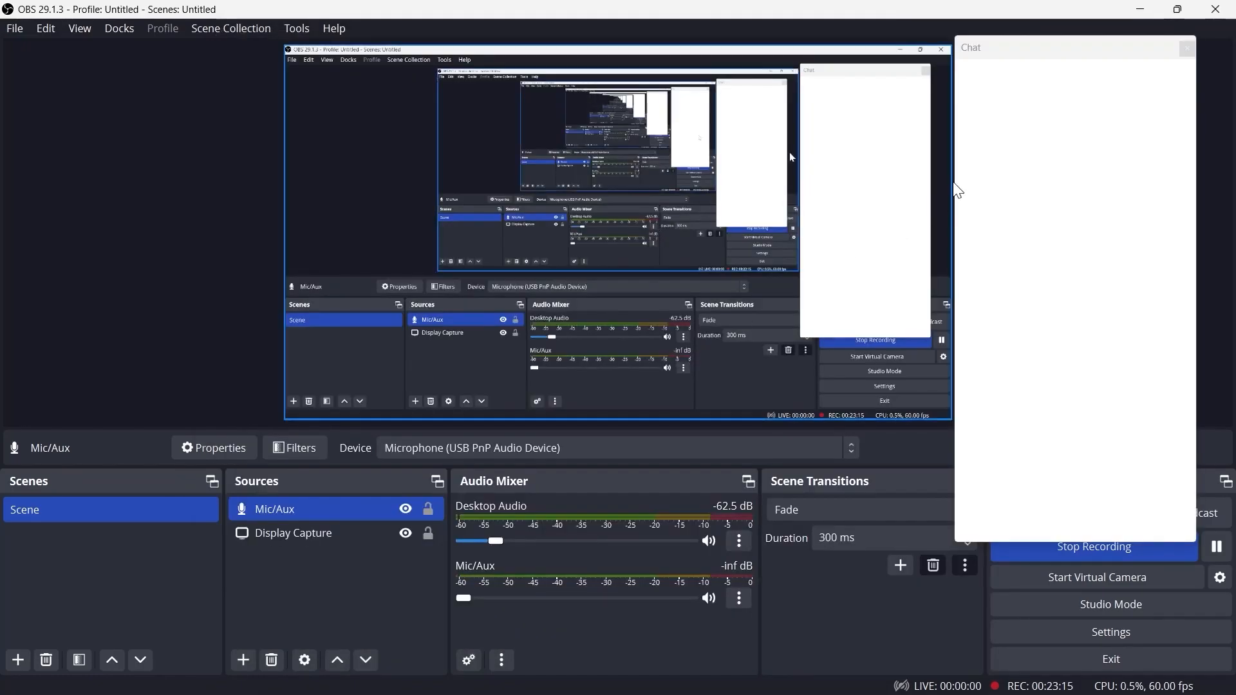
Dock and close the Chat panel that opened with the connected account
{"action": "left_click_drag", "start_coordinate": [1021, 46], "coordinate": [1076, 48]}
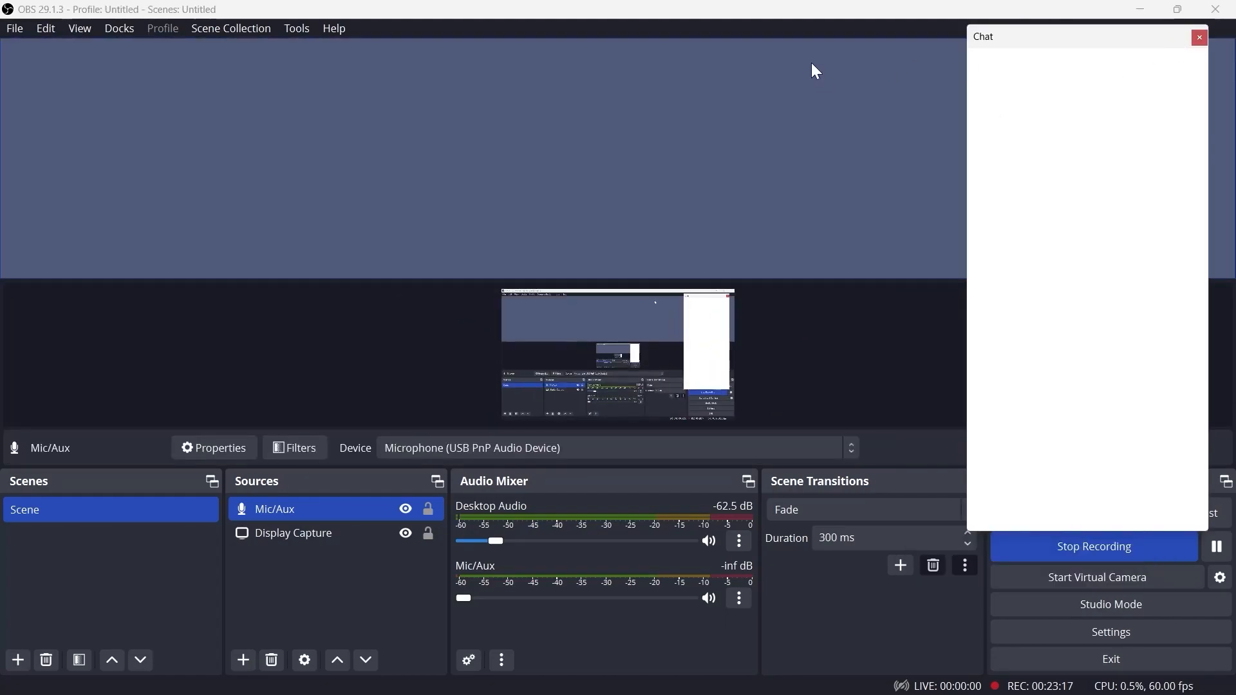
{"action": "double_click", "coordinate": [1195, 46]}
{"action": "left_click", "coordinate": [1222, 48]}
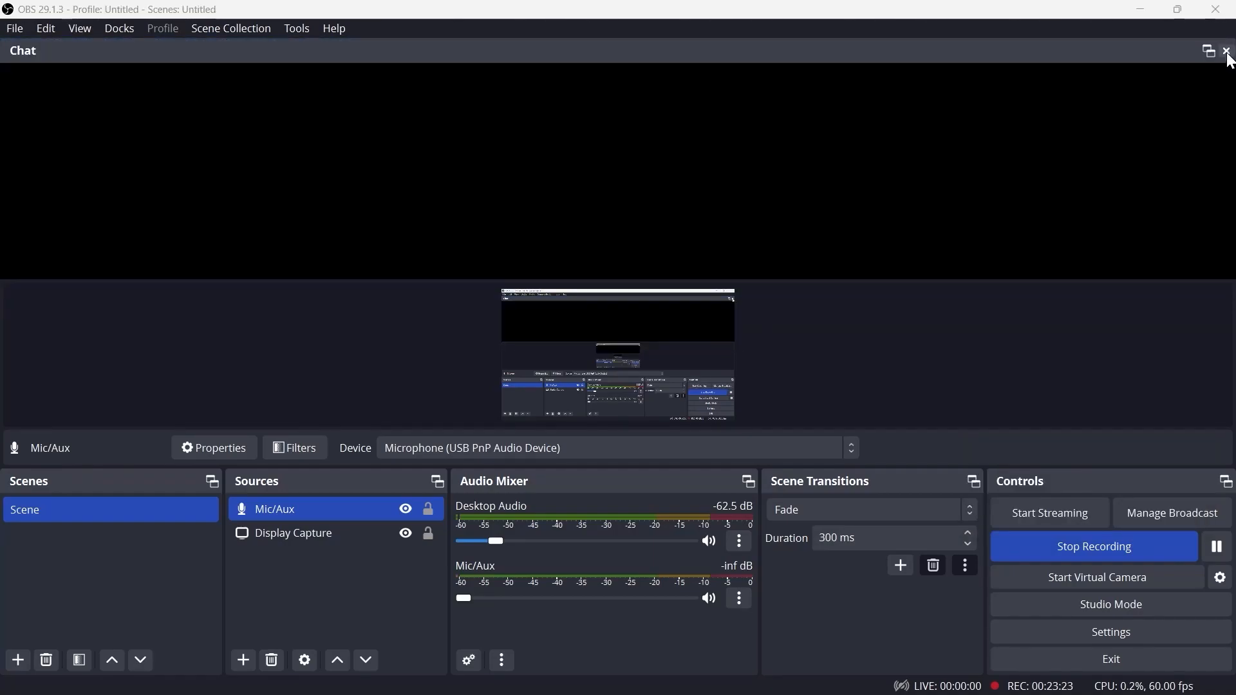
{"action": "left_click", "coordinate": [1221, 49]}
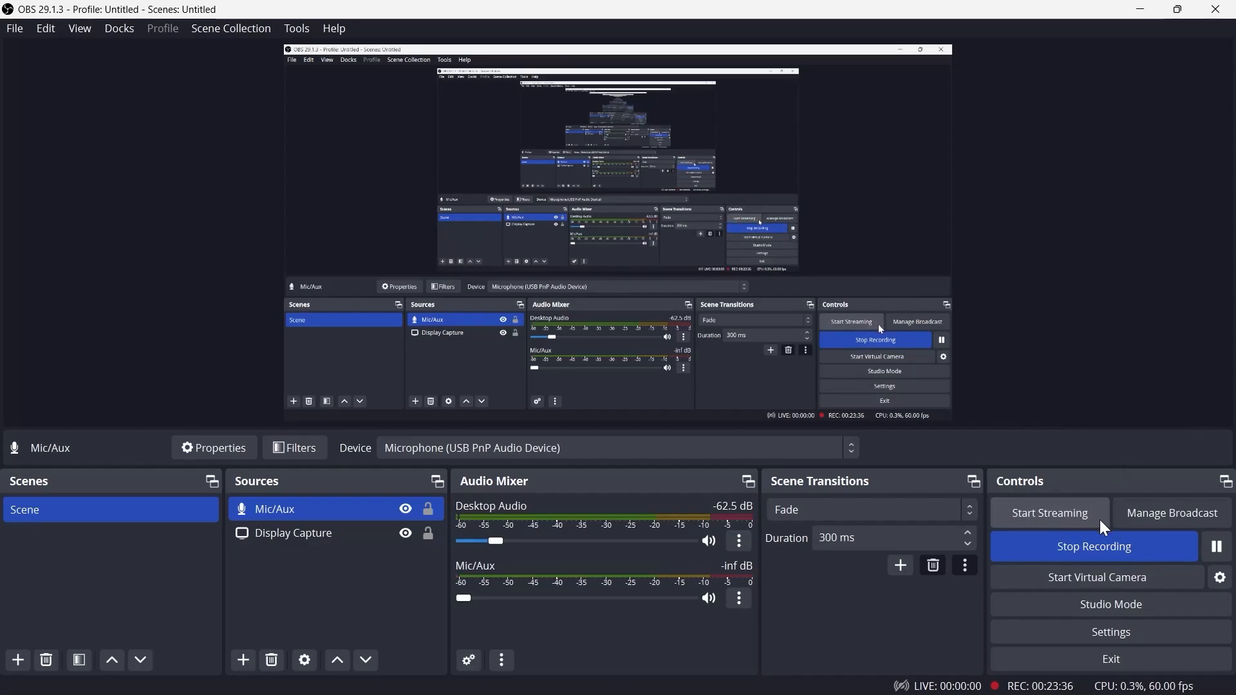
Try to start streaming by setting up a broadcast through Manage Broadcast
{"action": "left_click", "coordinate": [1133, 517]}
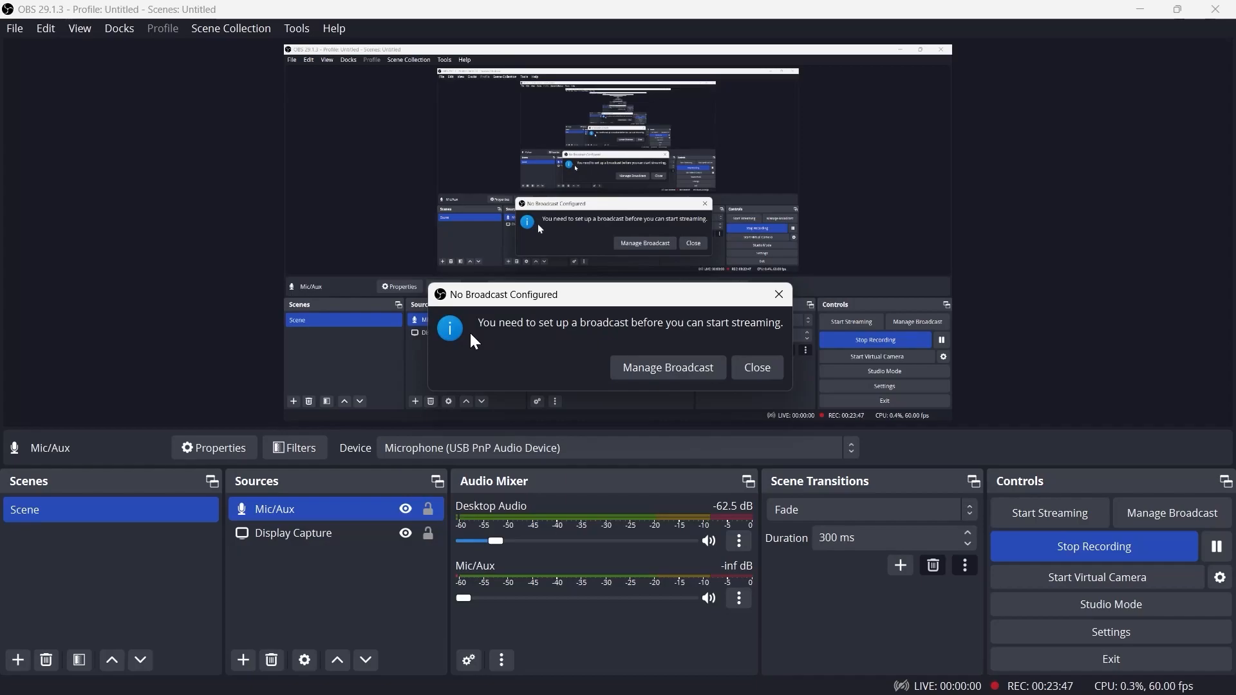
{"action": "left_click", "coordinate": [670, 367]}
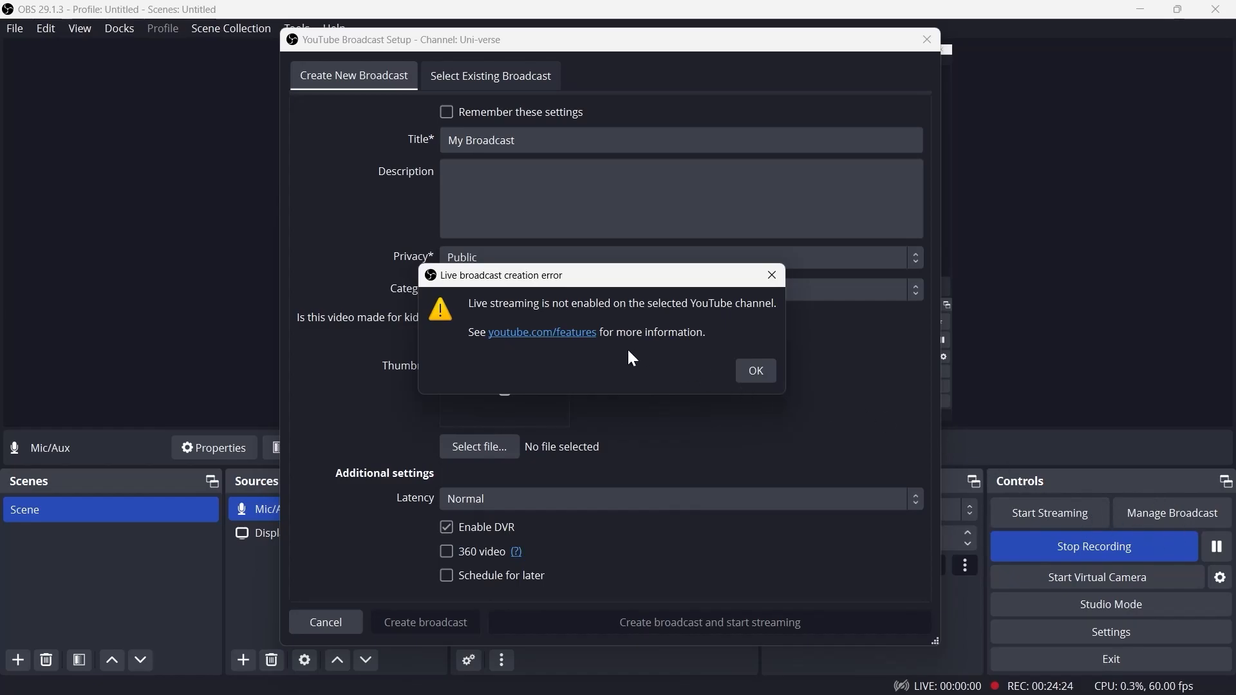
{"action": "left_click", "coordinate": [754, 370]}
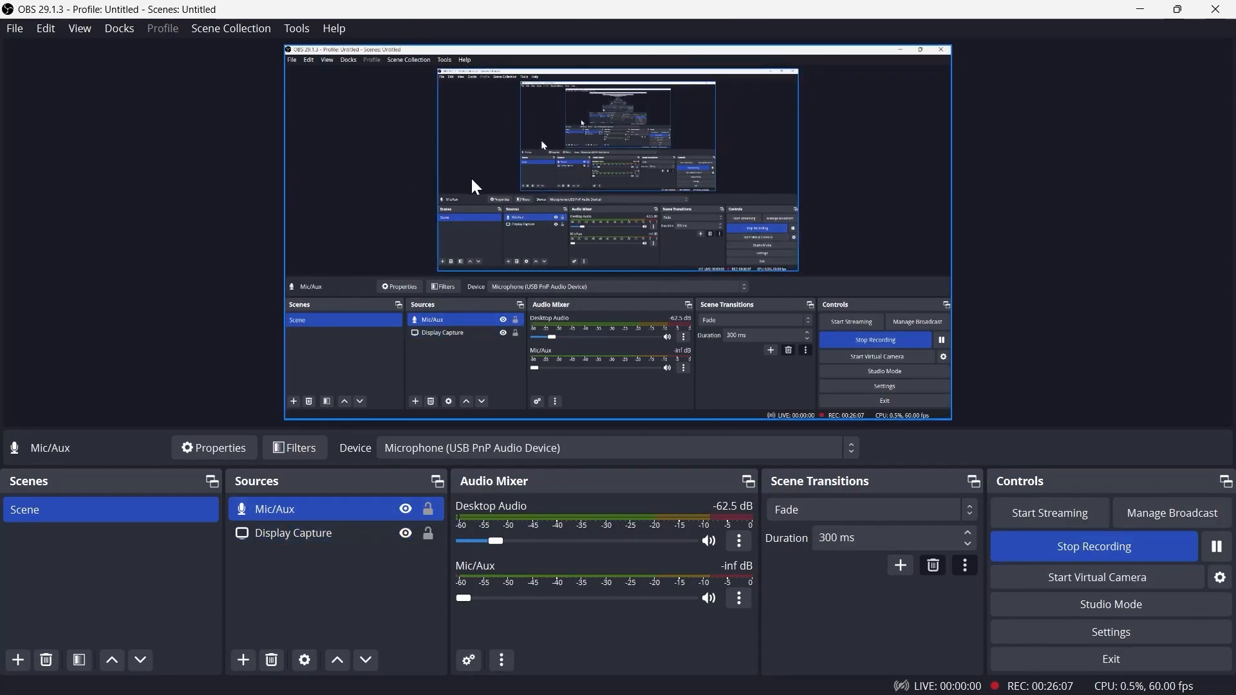
Disable the preview and enable it again
{"action": "right_click", "coordinate": [384, 134]}
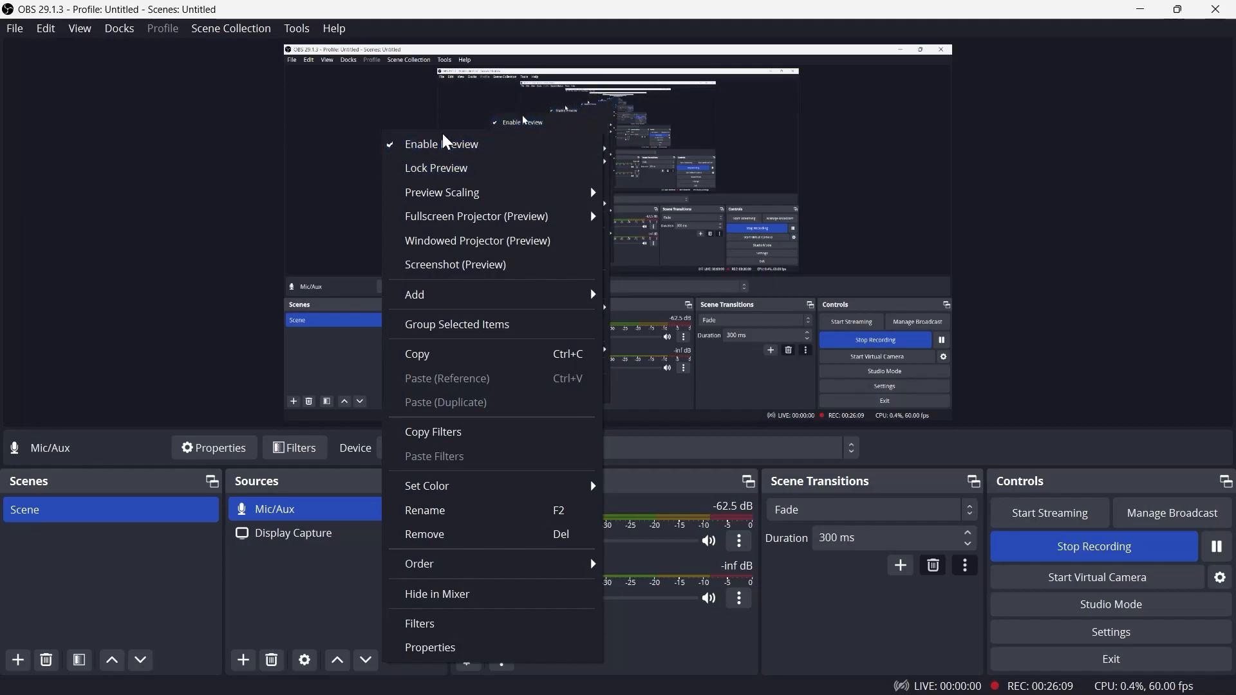
{"action": "left_click", "coordinate": [432, 146]}
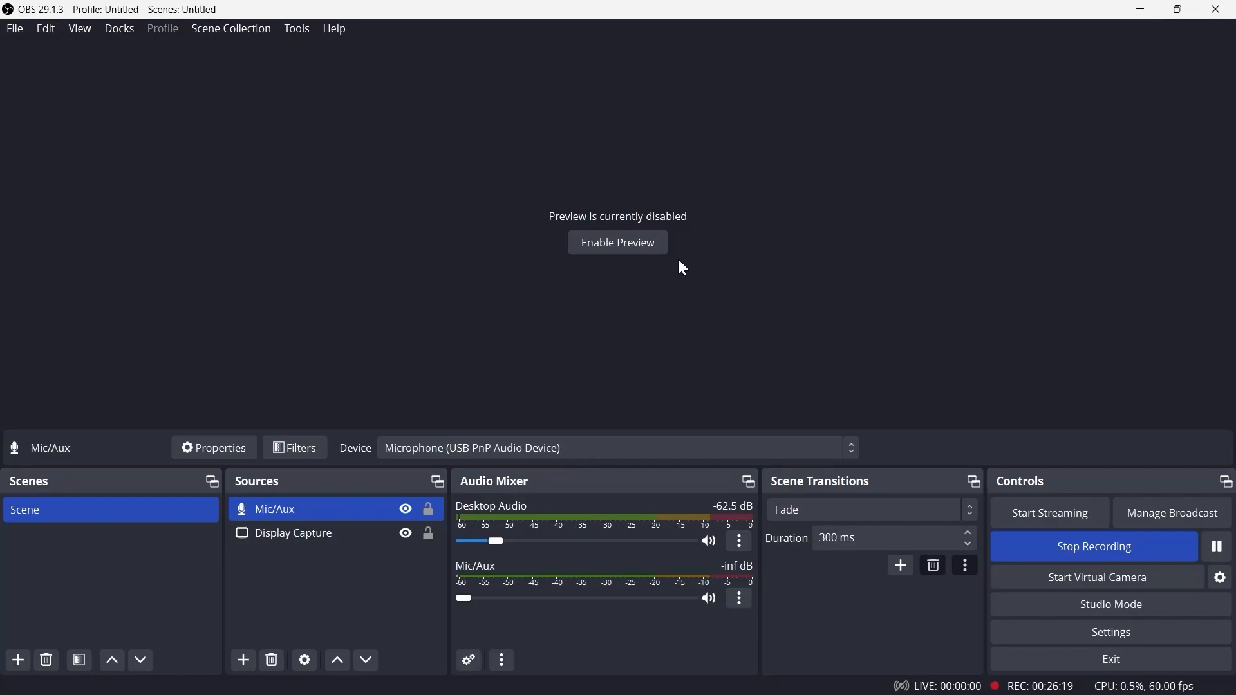
{"action": "left_click", "coordinate": [634, 242]}
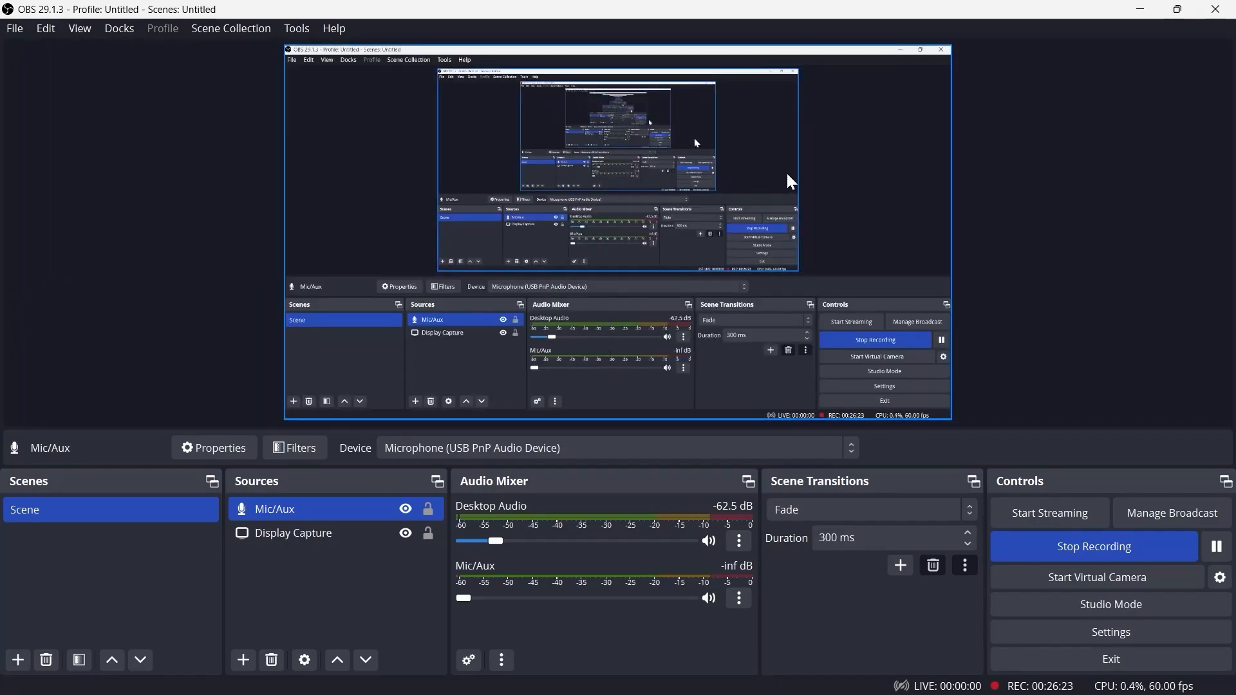
Minimize the OBS window and restore it from the taskbar
{"action": "left_click", "coordinate": [1140, 9]}
{"action": "right_click", "coordinate": [473, 57]}
{"action": "left_click", "coordinate": [499, 121]}
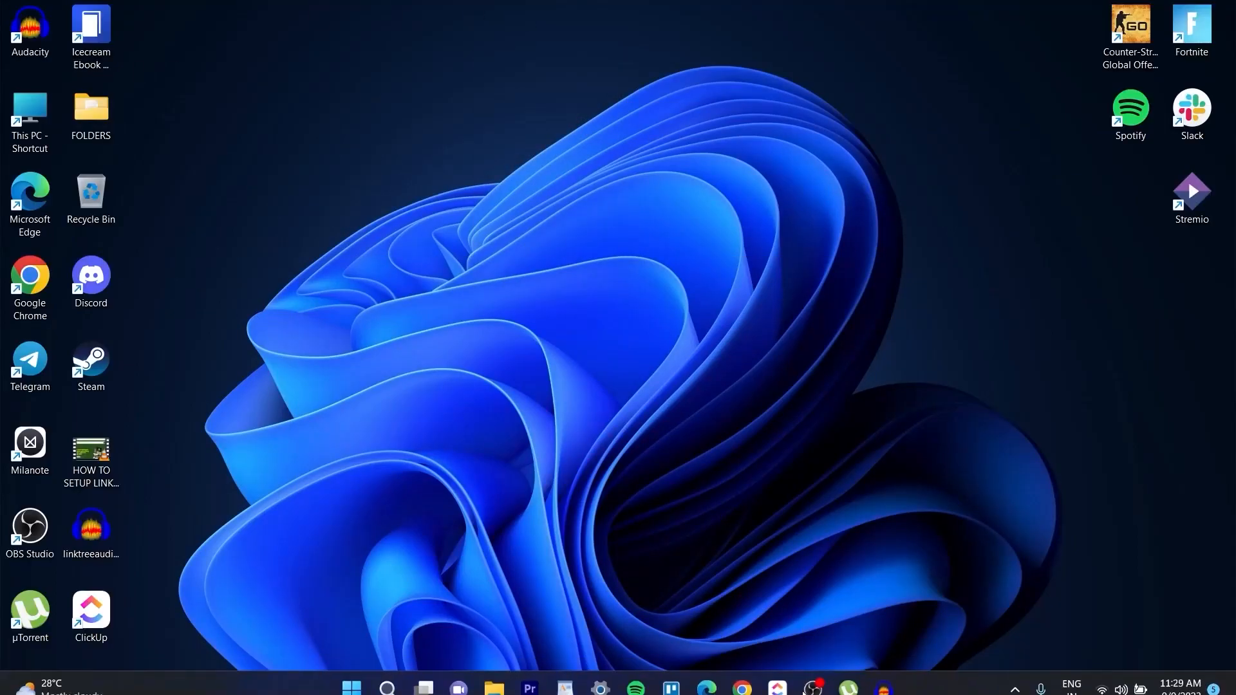
{"action": "mouse_move", "coordinate": [815, 686]}
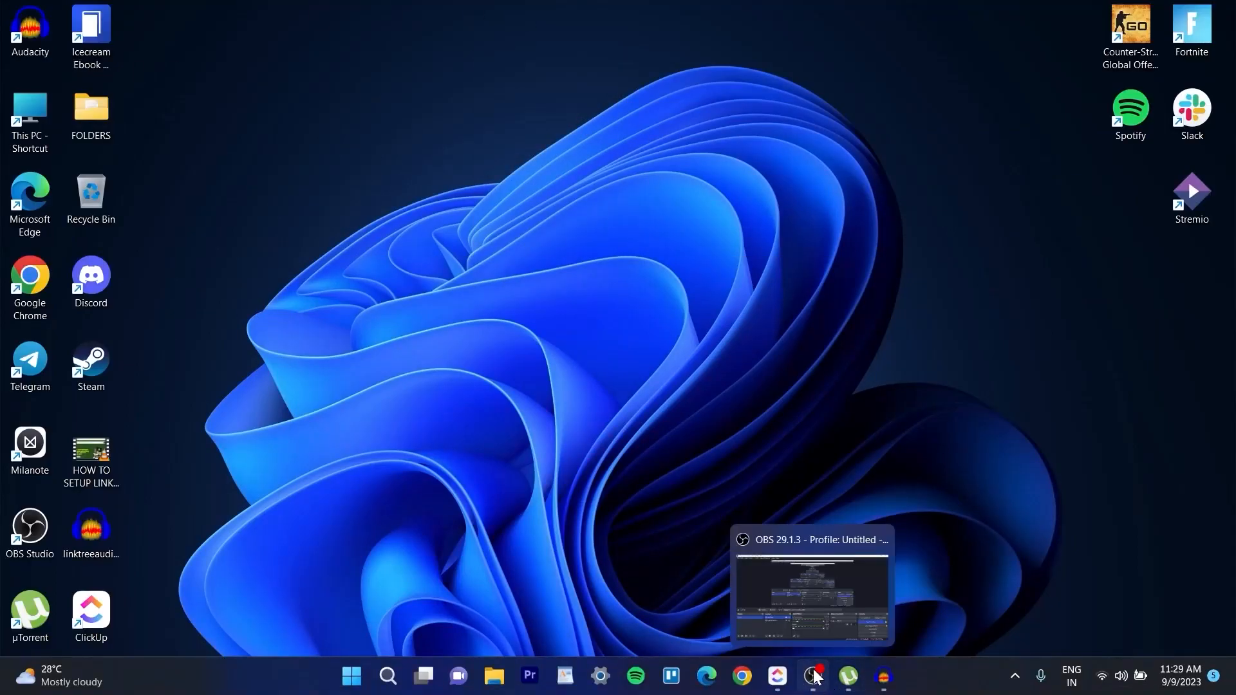
{"action": "left_click", "coordinate": [785, 596]}
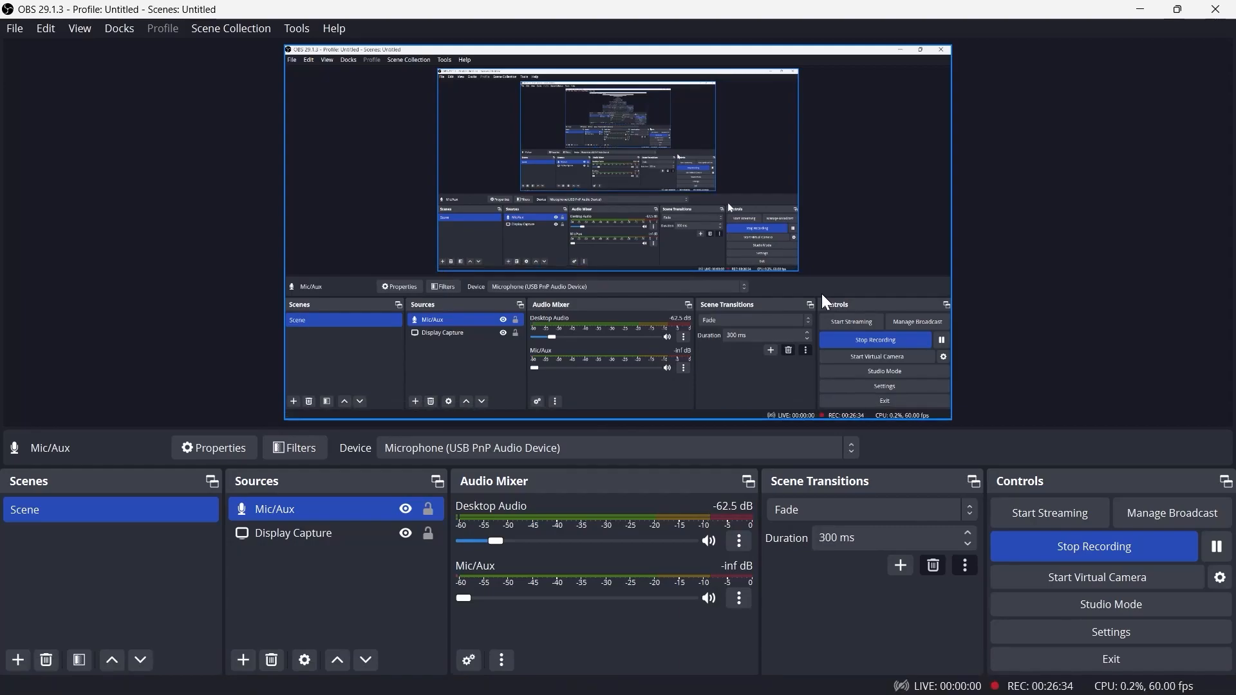
Disable the preview once more and re-enable it
{"action": "right_click", "coordinate": [685, 194]}
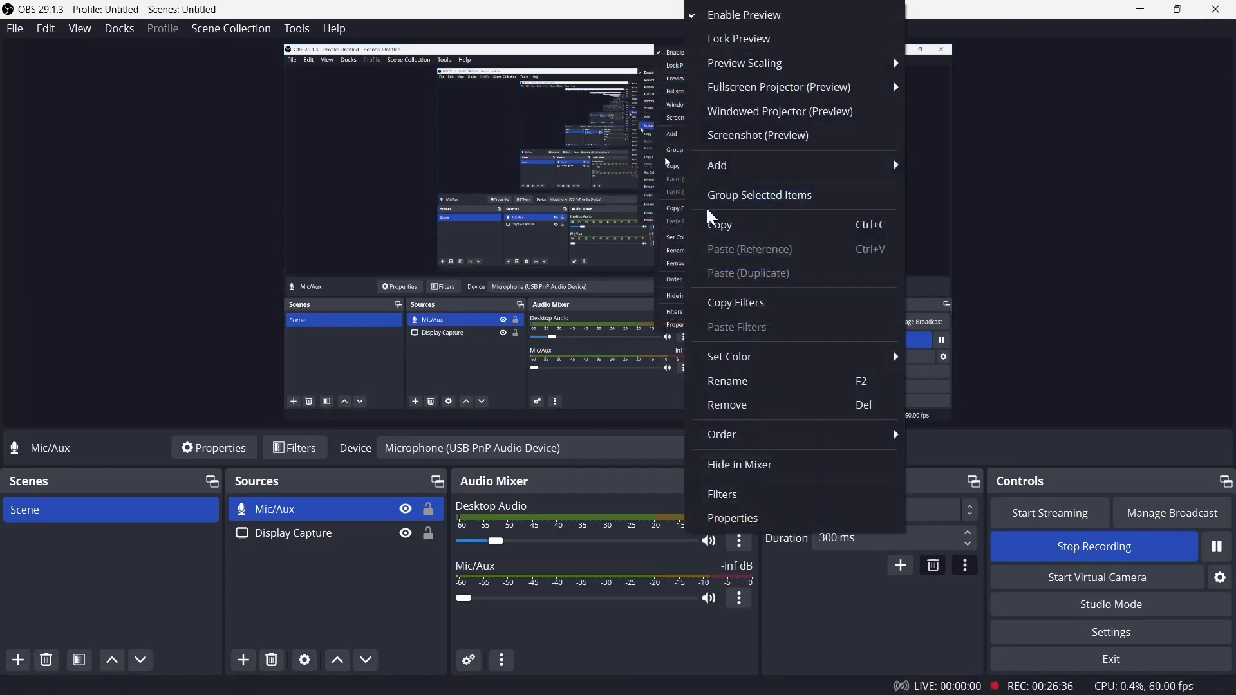
{"action": "left_click", "coordinate": [740, 13]}
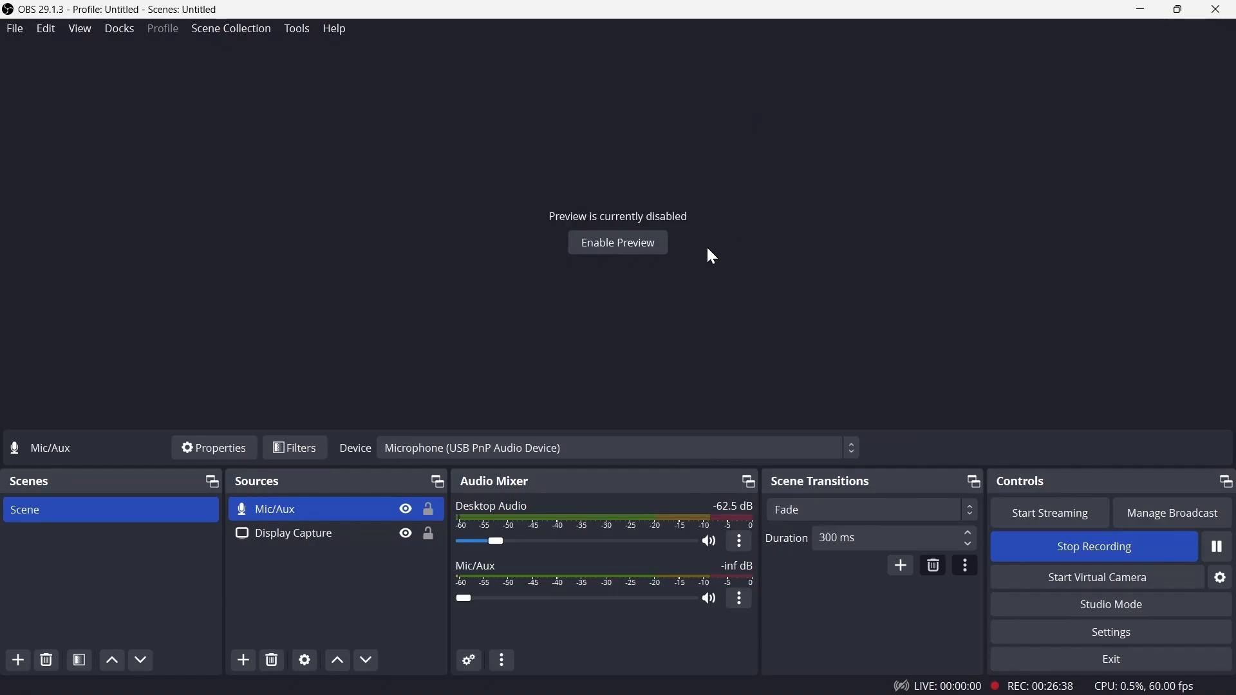
{"action": "left_click", "coordinate": [618, 243]}
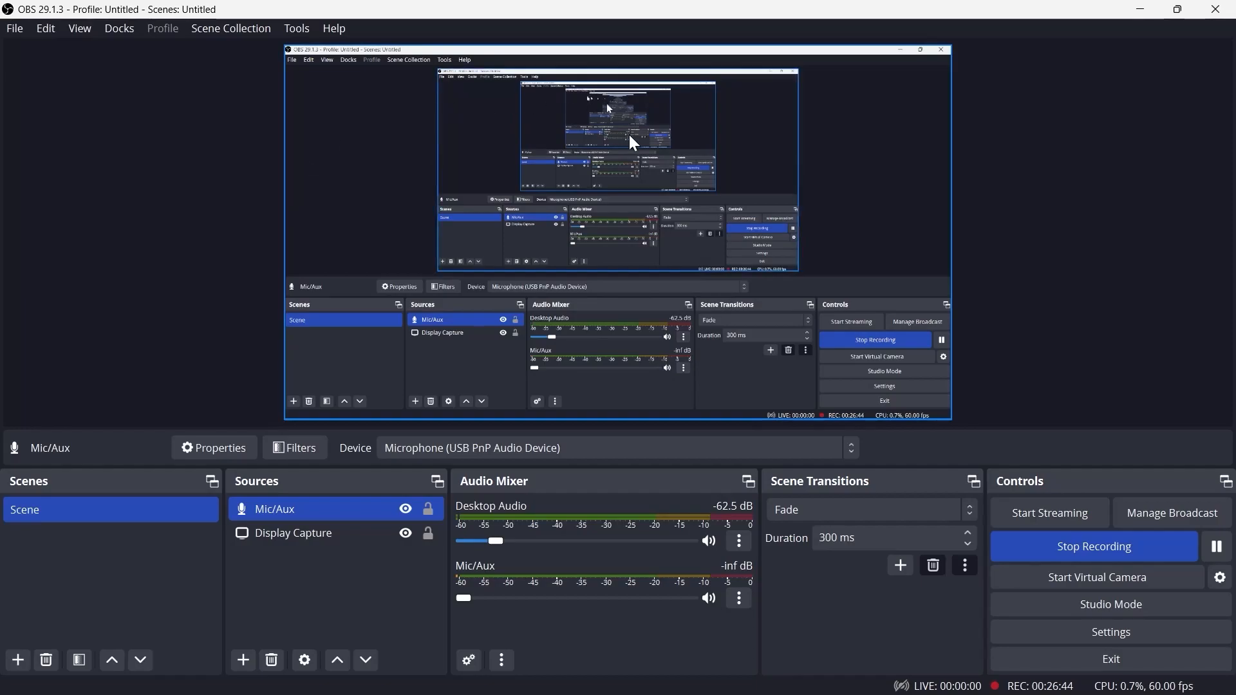
Add the existing Display Capture source to the scene a second time
{"action": "right_click", "coordinate": [583, 159]}
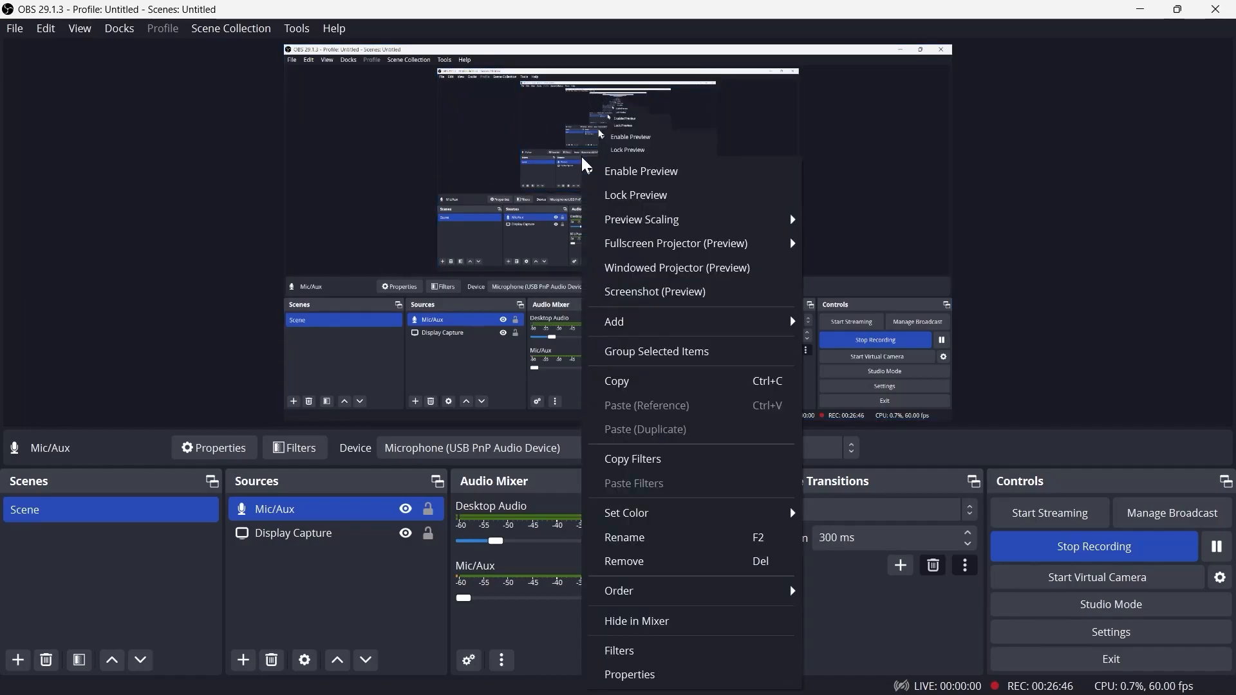
{"action": "left_click", "coordinate": [67, 228]}
{"action": "left_click", "coordinate": [244, 533]}
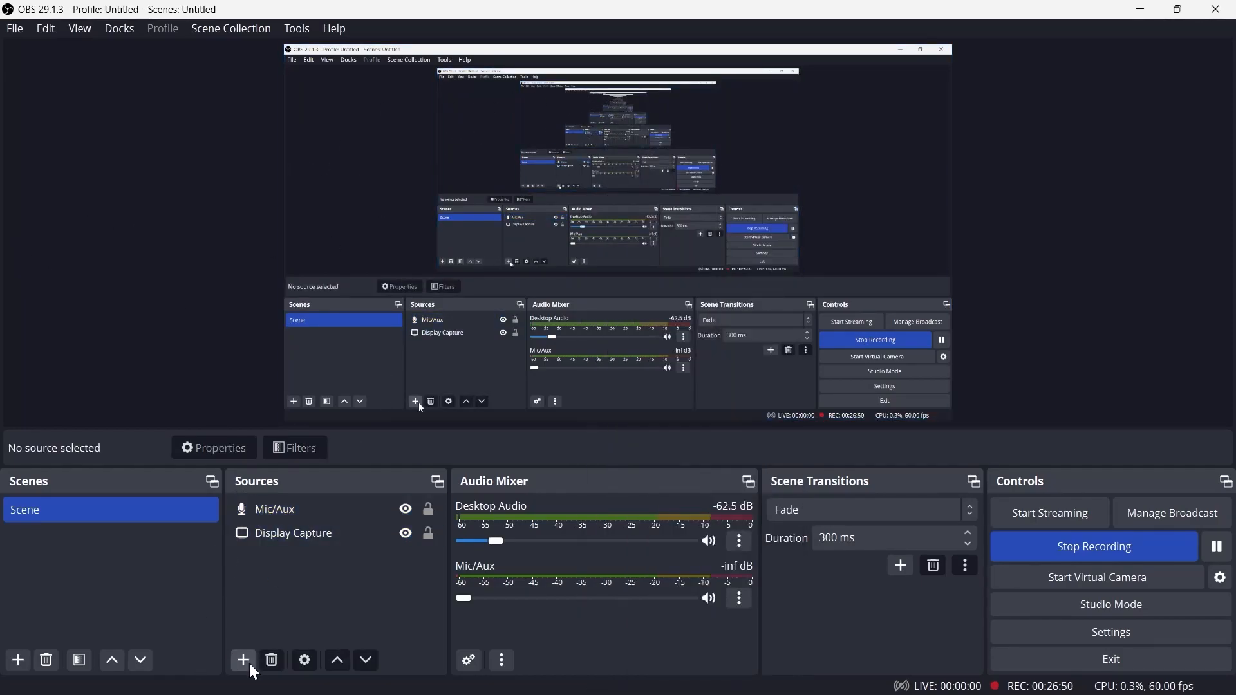
{"action": "left_click", "coordinate": [249, 657]}
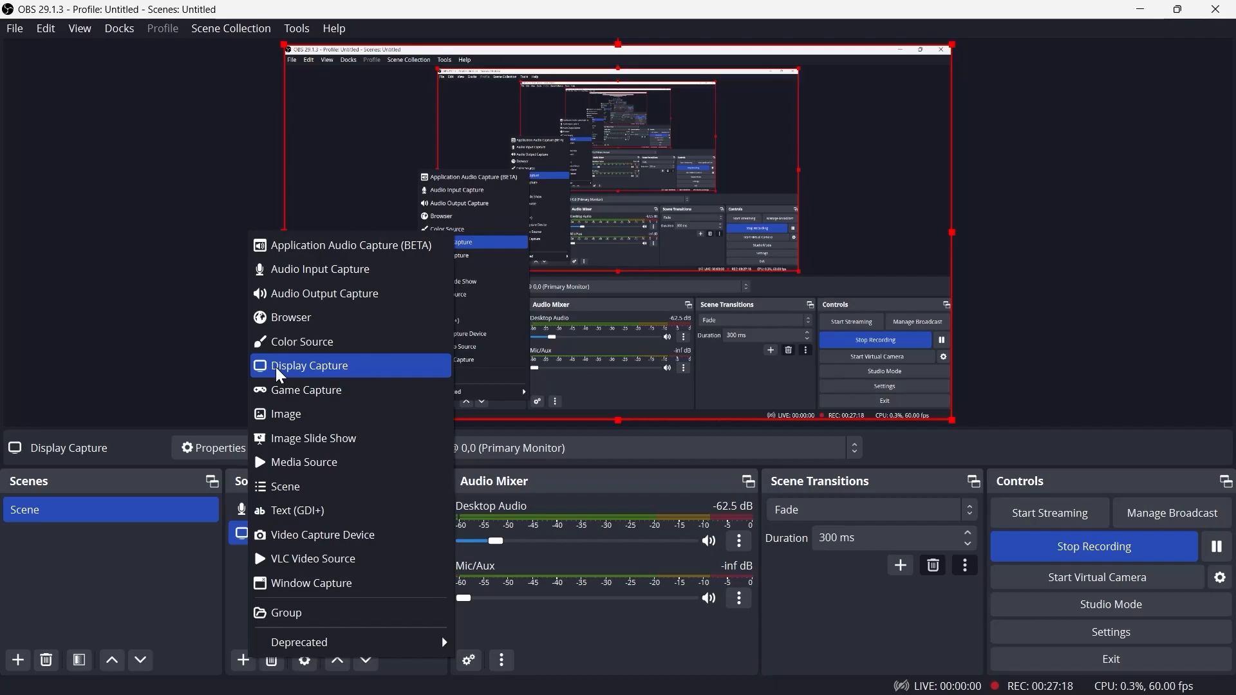
{"action": "left_click", "coordinate": [318, 366]}
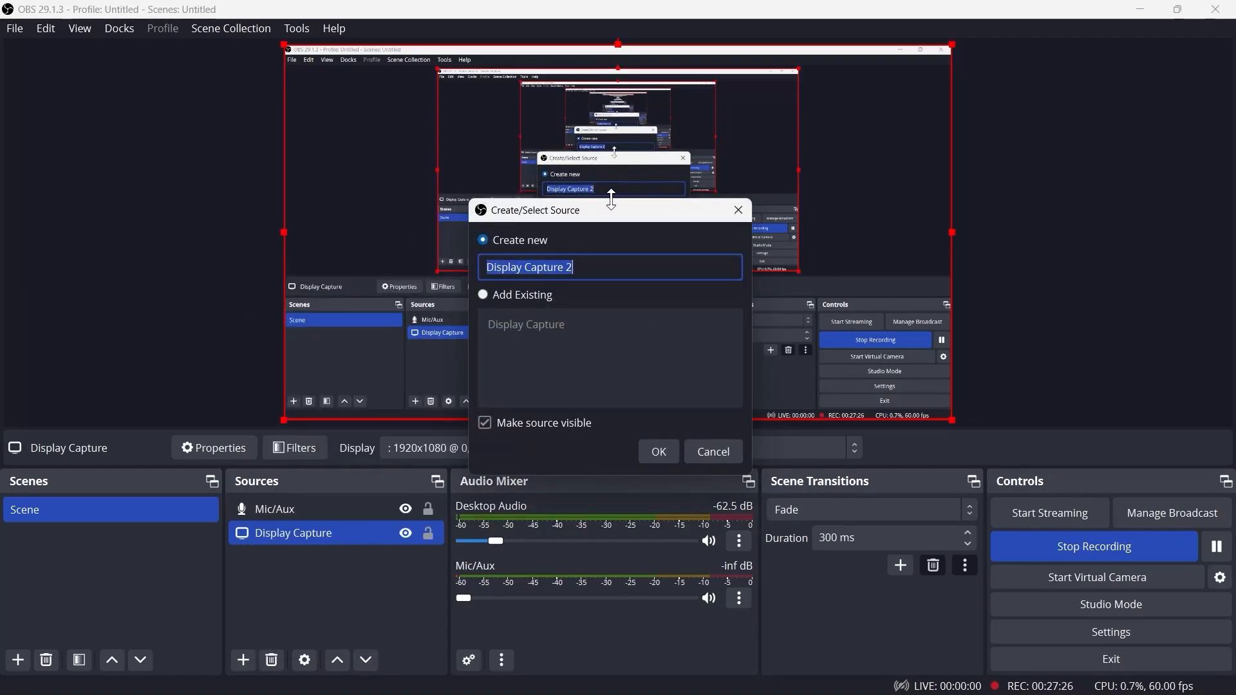
{"action": "mouse_move", "coordinate": [611, 201]}
{"action": "left_mouse_down"}
{"action": "mouse_move", "coordinate": [629, 244]}
{"action": "mouse_move", "coordinate": [615, 186]}
{"action": "left_mouse_up"}
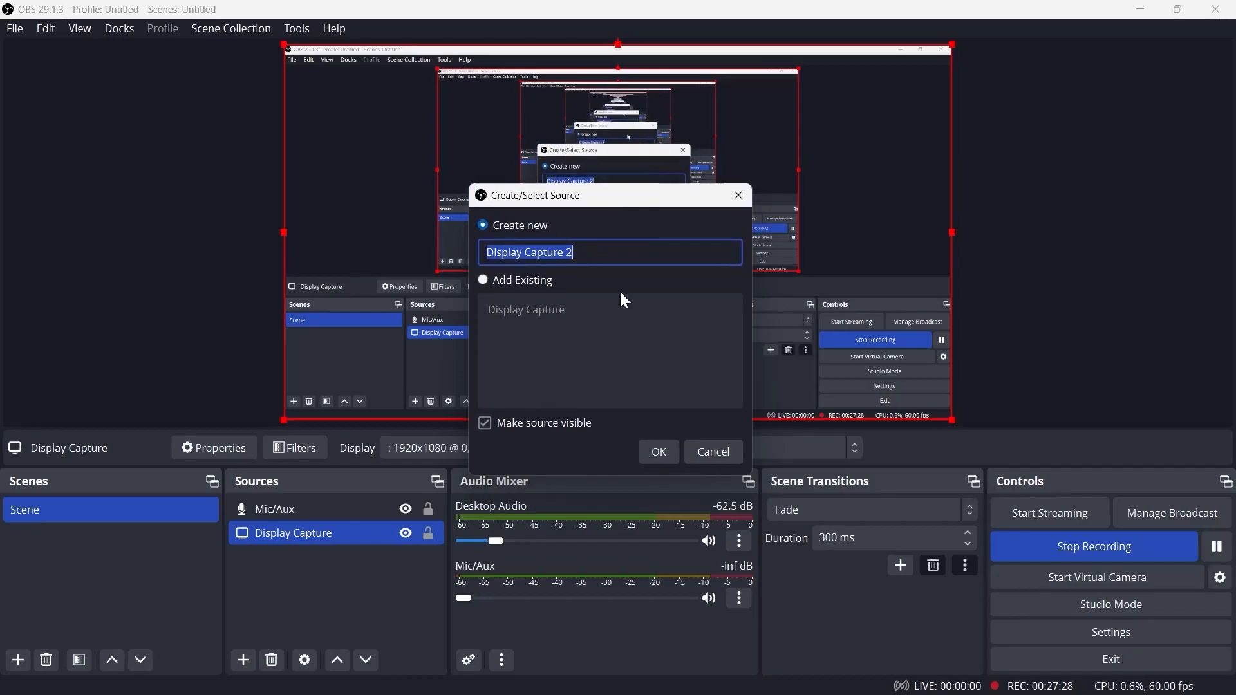
{"action": "left_click", "coordinate": [509, 309]}
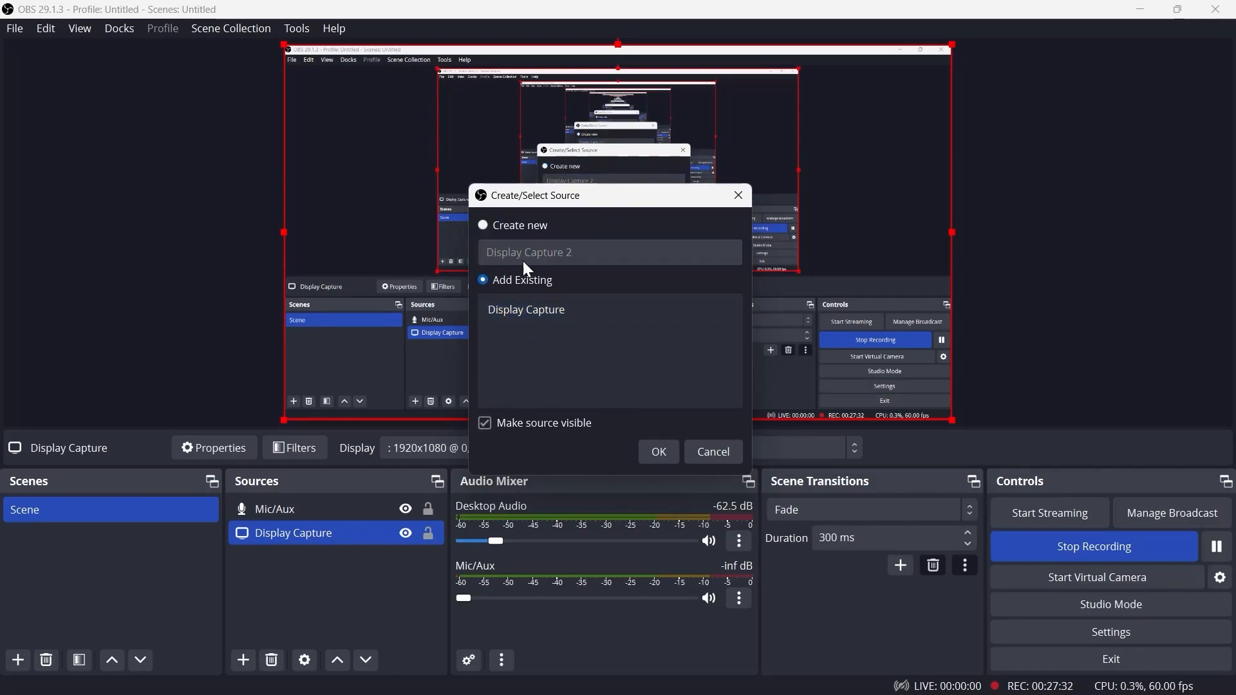
{"action": "left_click", "coordinate": [539, 308]}
{"action": "left_click", "coordinate": [658, 449]}
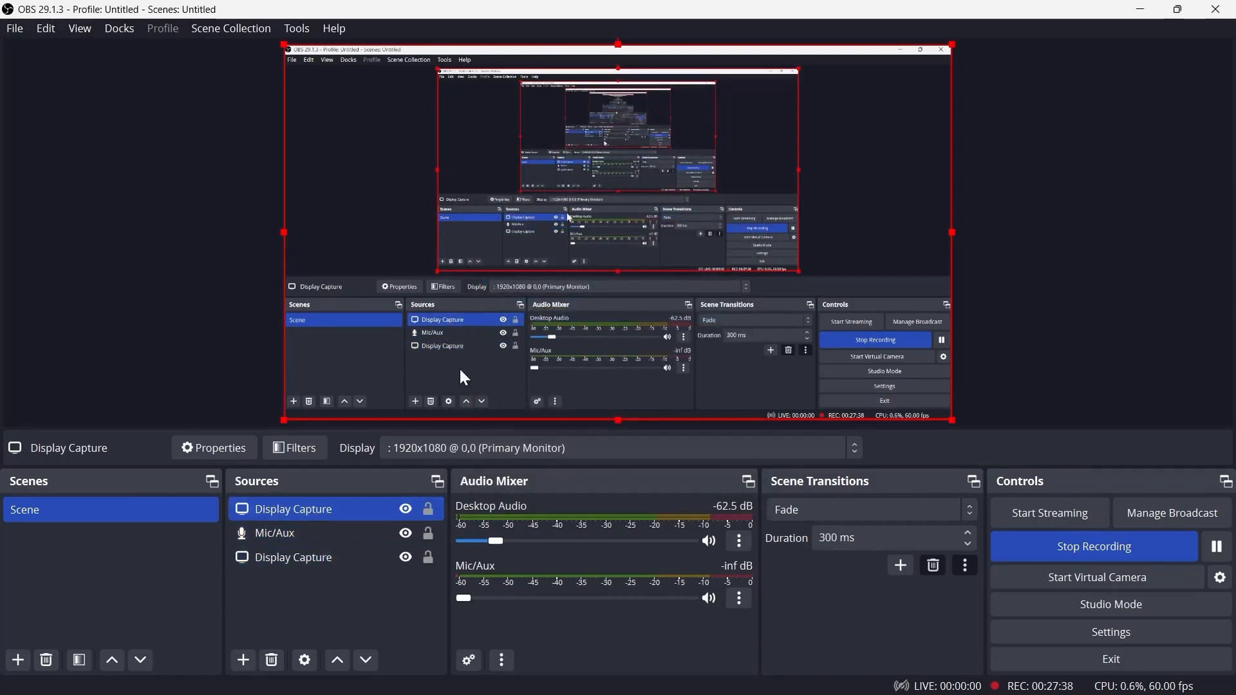
Remove the lower duplicate Display Capture entry so Display Capture sits above Mic/Aux, then select it in the preview
{"action": "left_click", "coordinate": [316, 565], "text": "ctrl"}
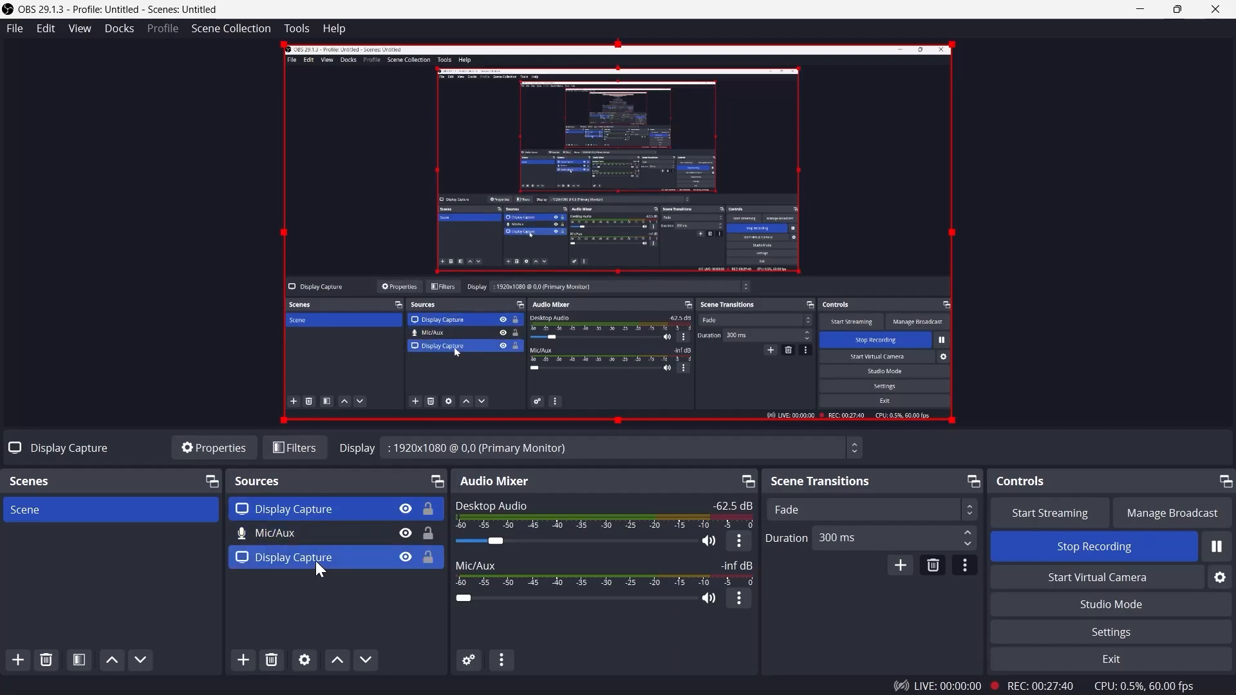
{"action": "left_click", "coordinate": [320, 569]}
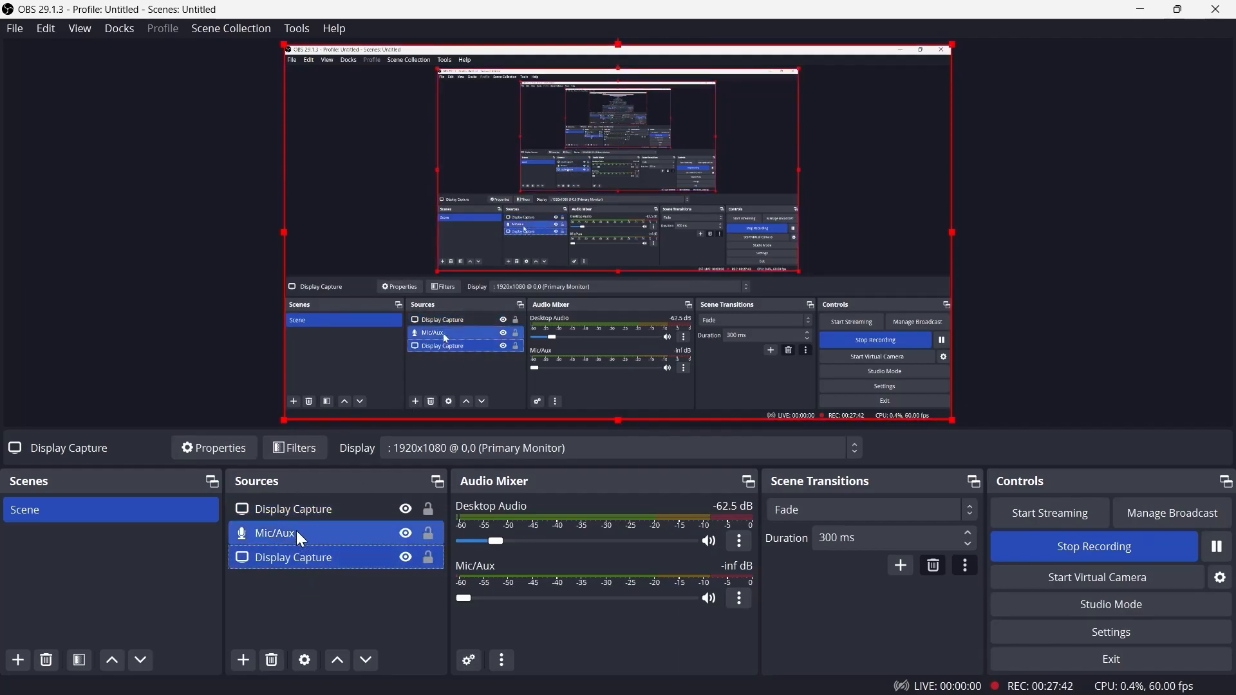
{"action": "left_click", "coordinate": [314, 518]}
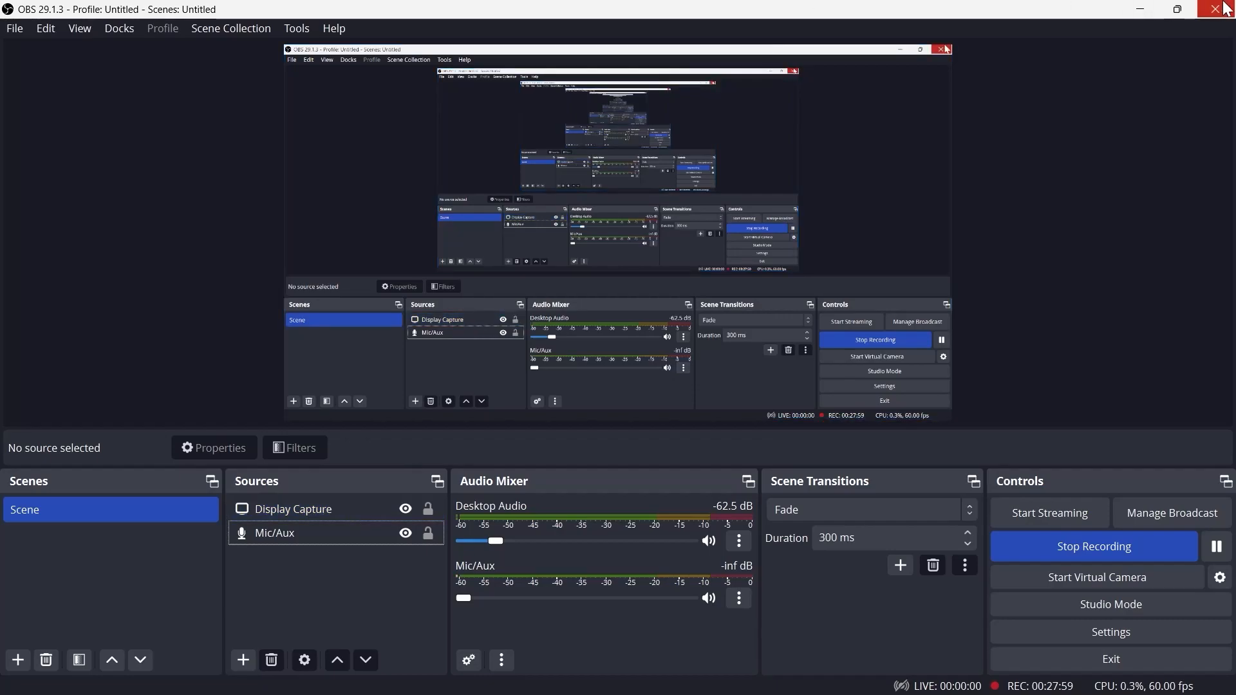
{"action": "left_click", "coordinate": [902, 215]}
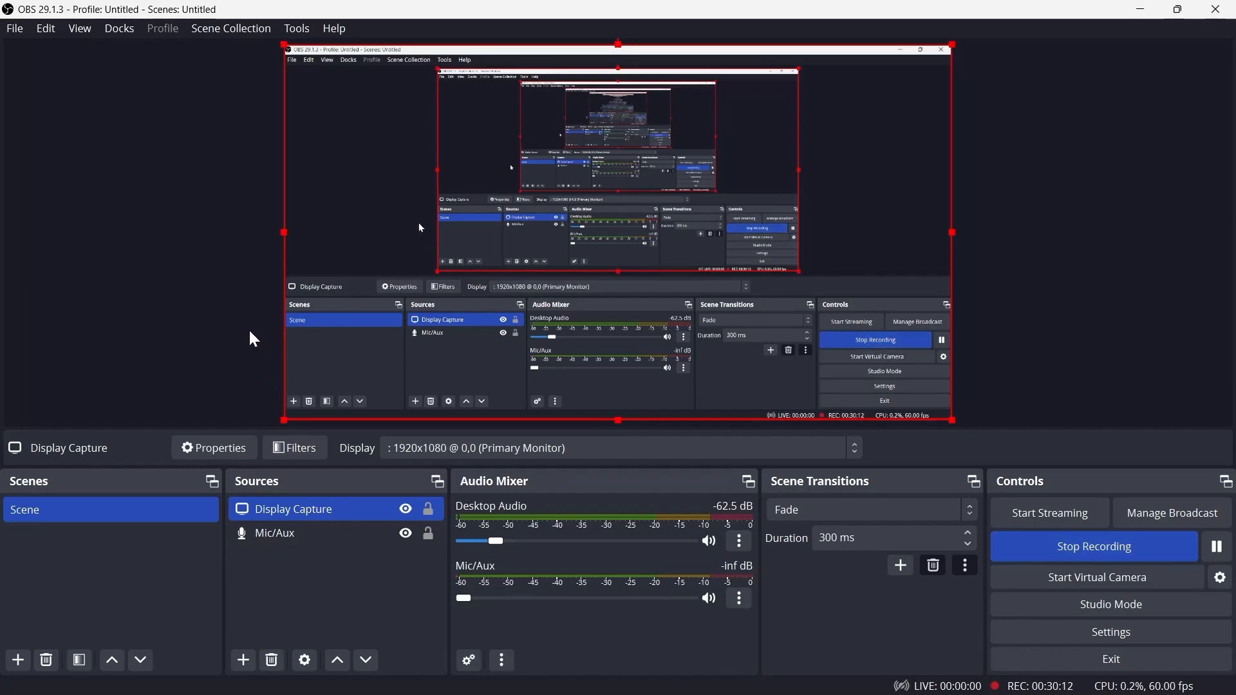
Open the Help Portal from the program's help options
{"action": "left_click", "coordinate": [341, 31]}
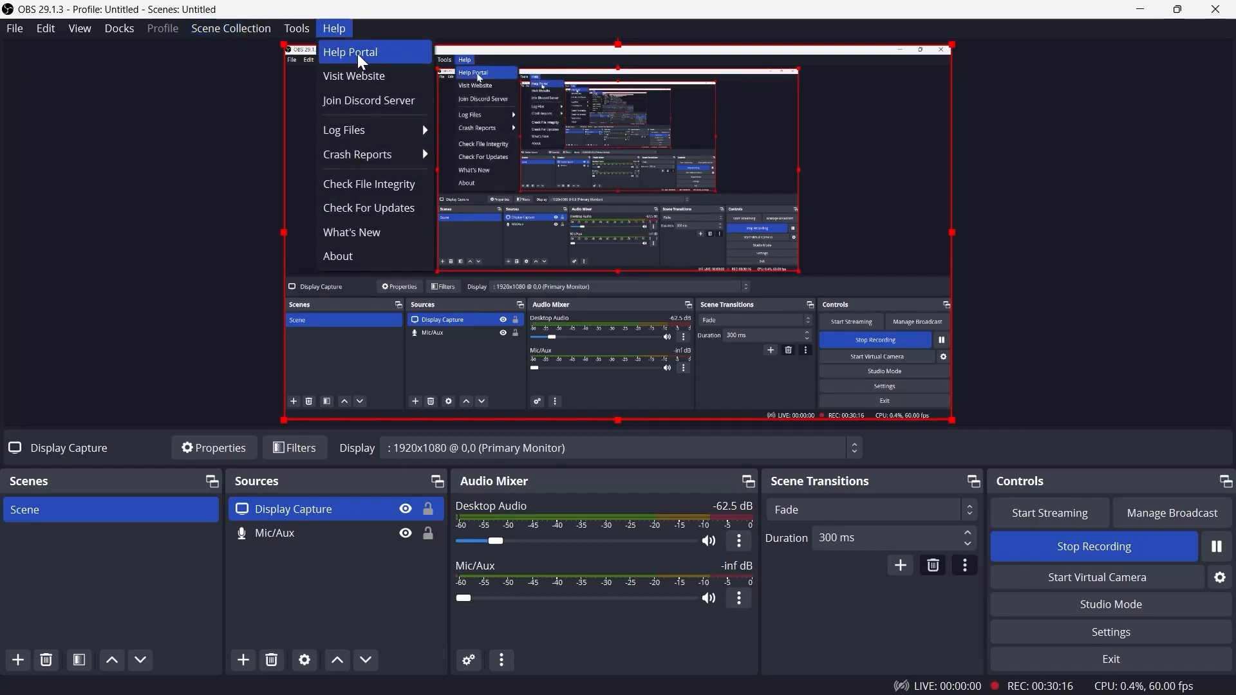
{"action": "mouse_move", "coordinate": [364, 129]}
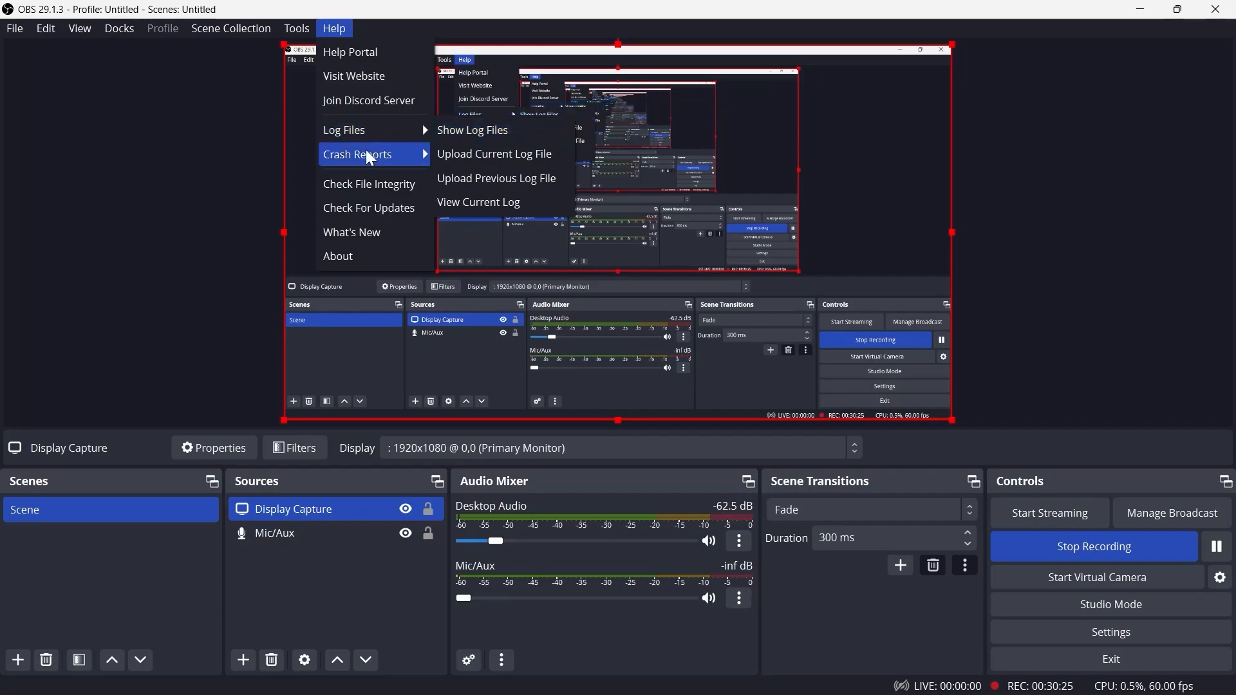
{"action": "mouse_move", "coordinate": [351, 161]}
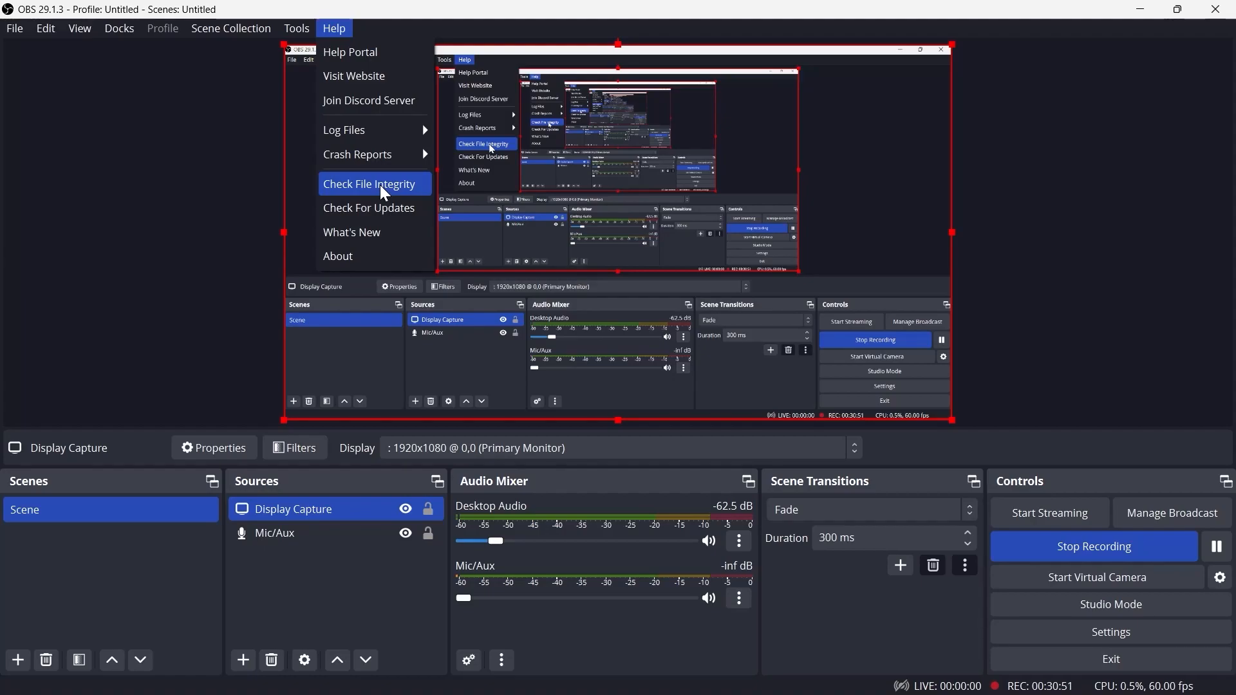
{"action": "left_click", "coordinate": [352, 54]}
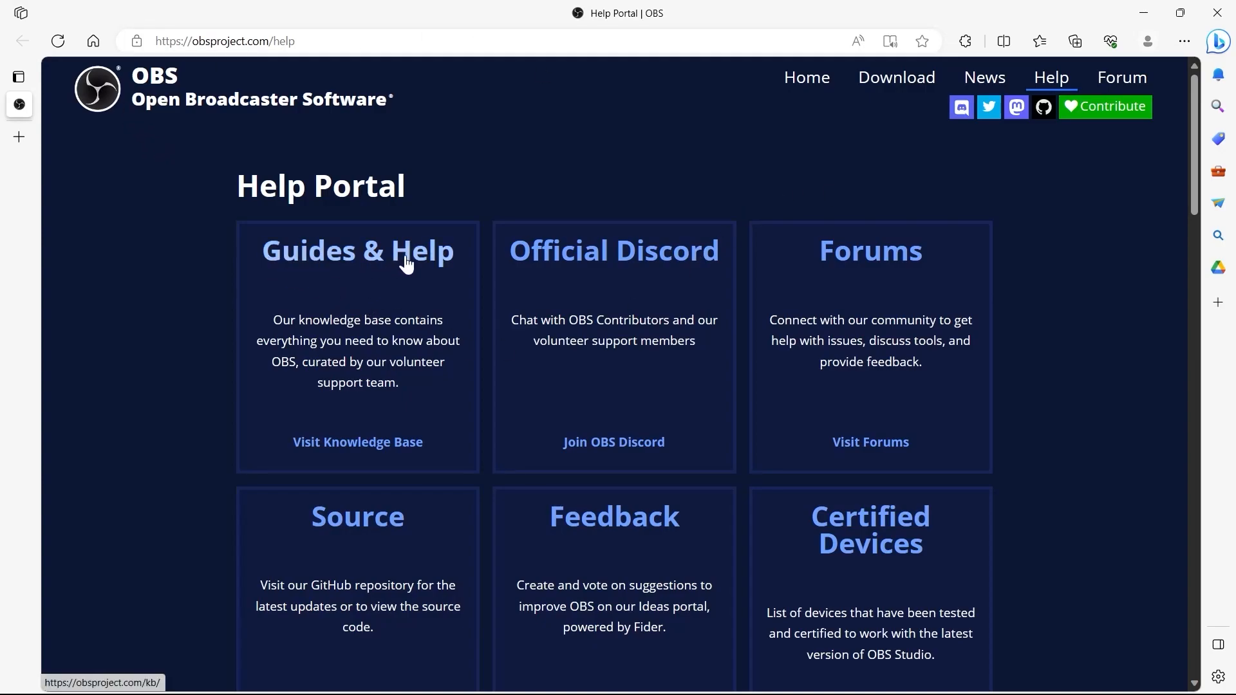
Browse the Help Portal page and open the Forums
{"action": "scroll", "coordinate": [406, 251], "scroll_direction": "down", "scroll_amount": 1}
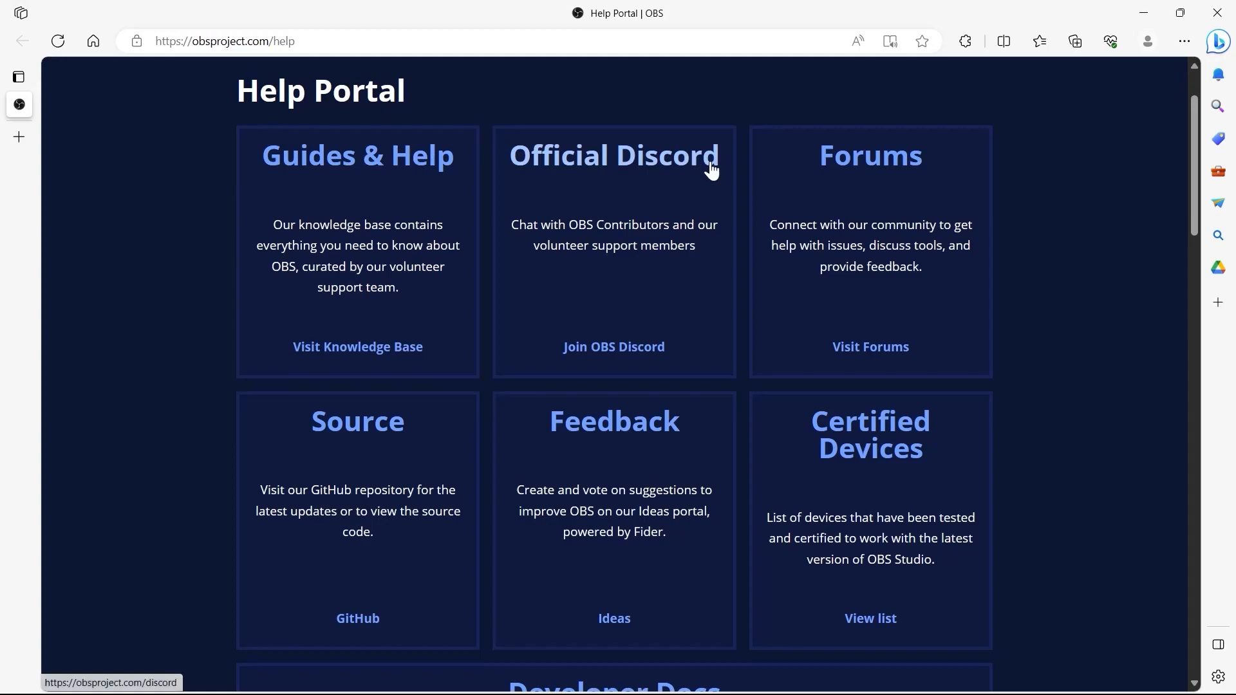
{"action": "scroll", "coordinate": [904, 158], "scroll_direction": "down", "scroll_amount": 1}
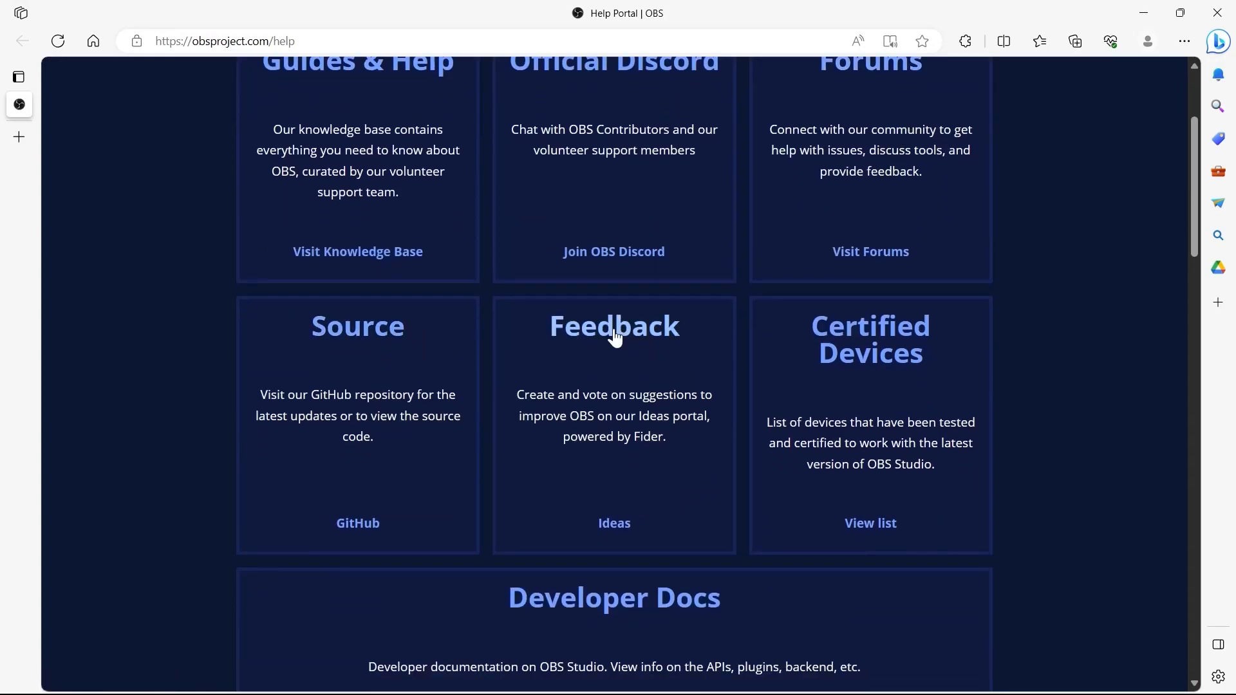
{"action": "scroll", "coordinate": [927, 345], "scroll_direction": "up", "scroll_amount": 2}
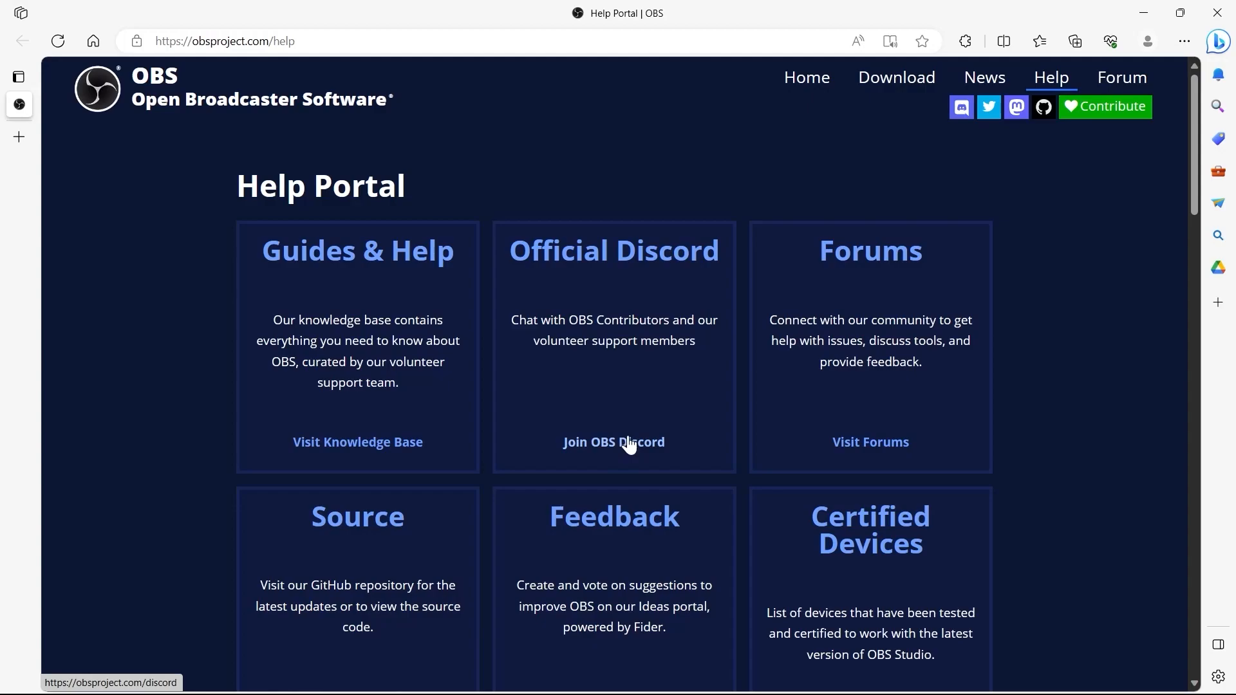
{"action": "scroll", "coordinate": [1053, 213], "scroll_direction": "down", "scroll_amount": 4}
{"action": "scroll", "coordinate": [1052, 213], "scroll_direction": "up", "scroll_amount": 4}
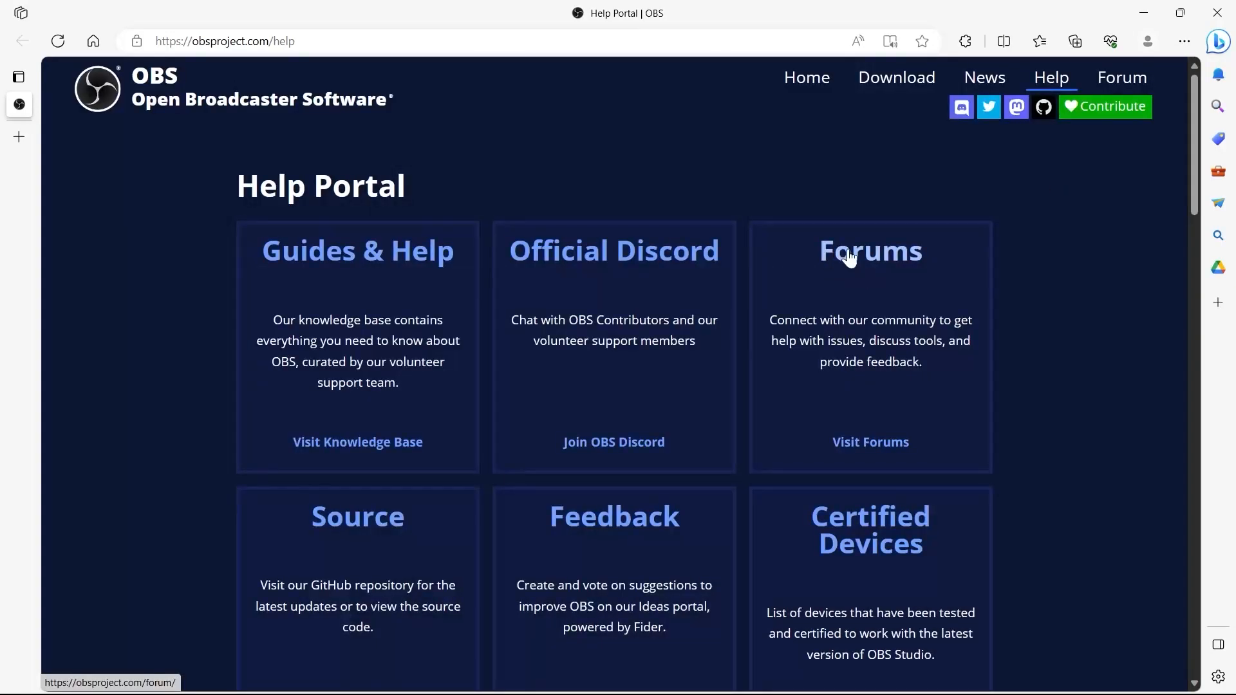
{"action": "left_click", "coordinate": [872, 254]}
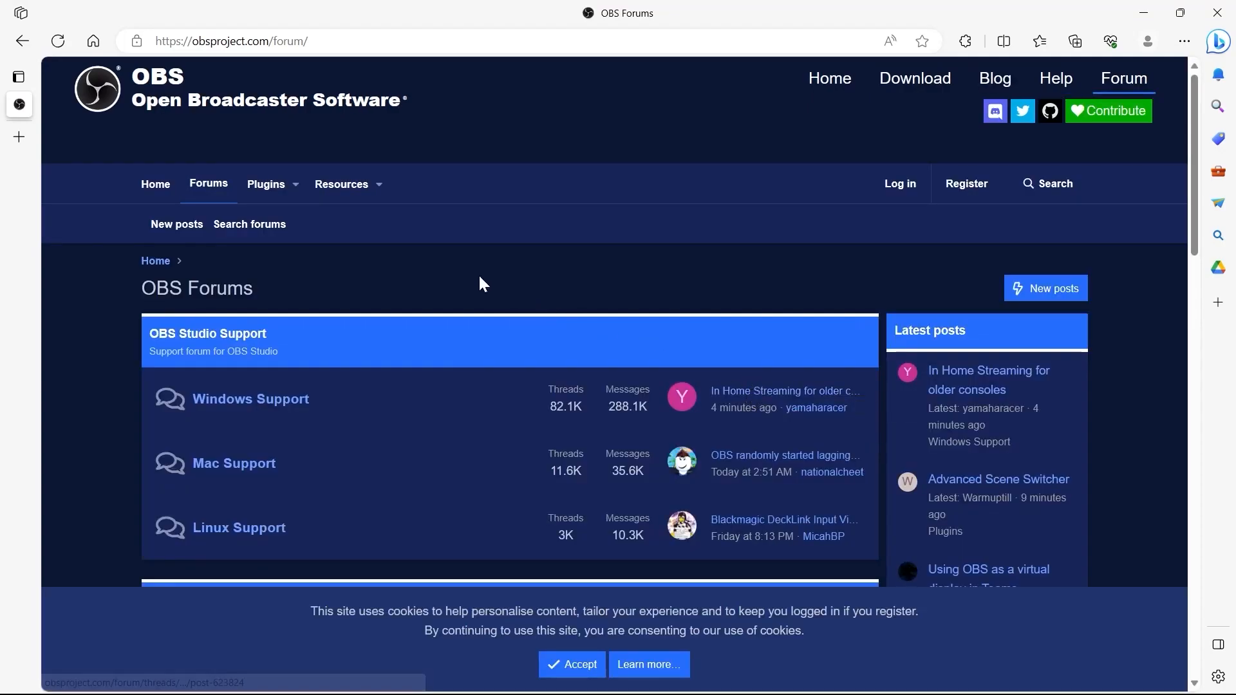
Open the forum's new posts, browse them, and close the browser
{"action": "left_click", "coordinate": [1009, 289]}
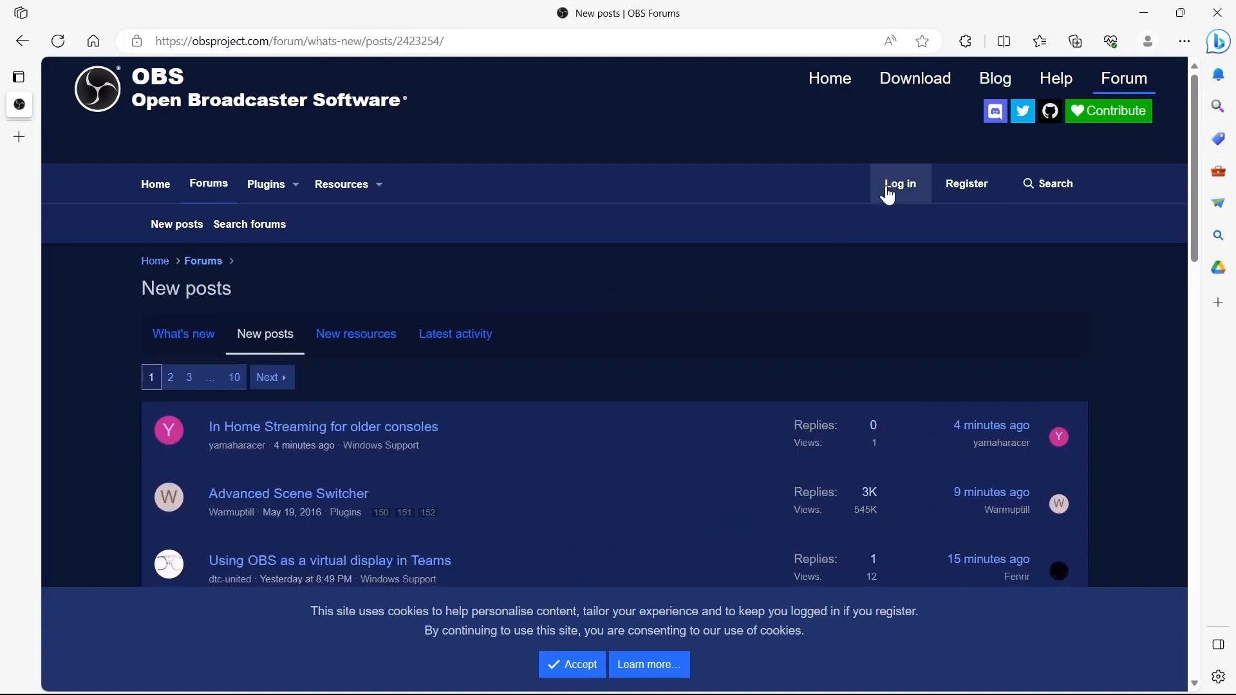
{"action": "scroll", "coordinate": [884, 206], "scroll_direction": "down", "scroll_amount": 10}
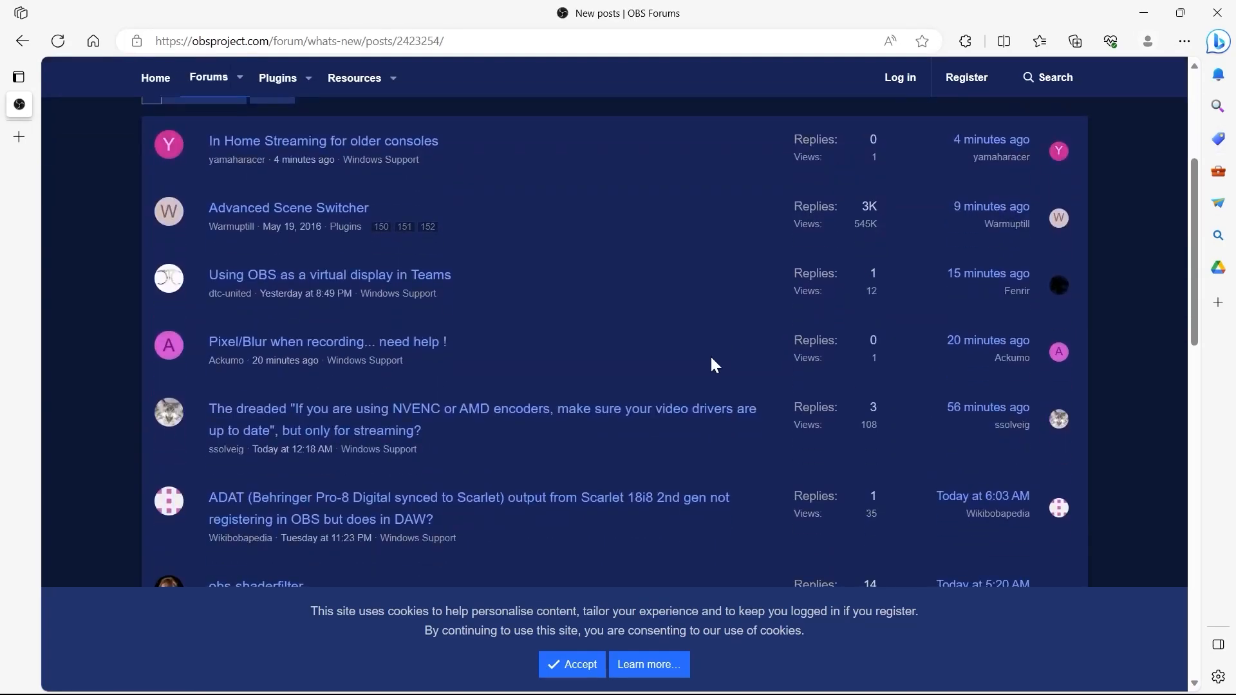
{"action": "scroll", "coordinate": [99, 373], "scroll_direction": "up", "scroll_amount": 10}
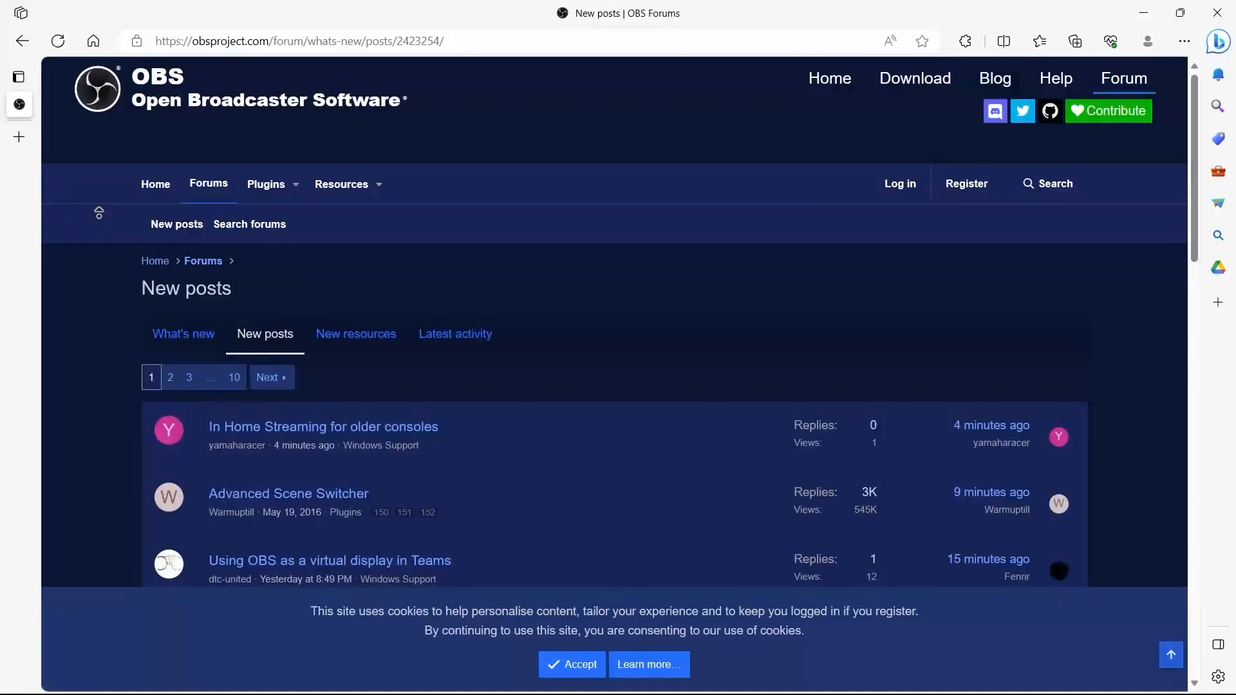
{"action": "left_click", "coordinate": [1217, 13]}
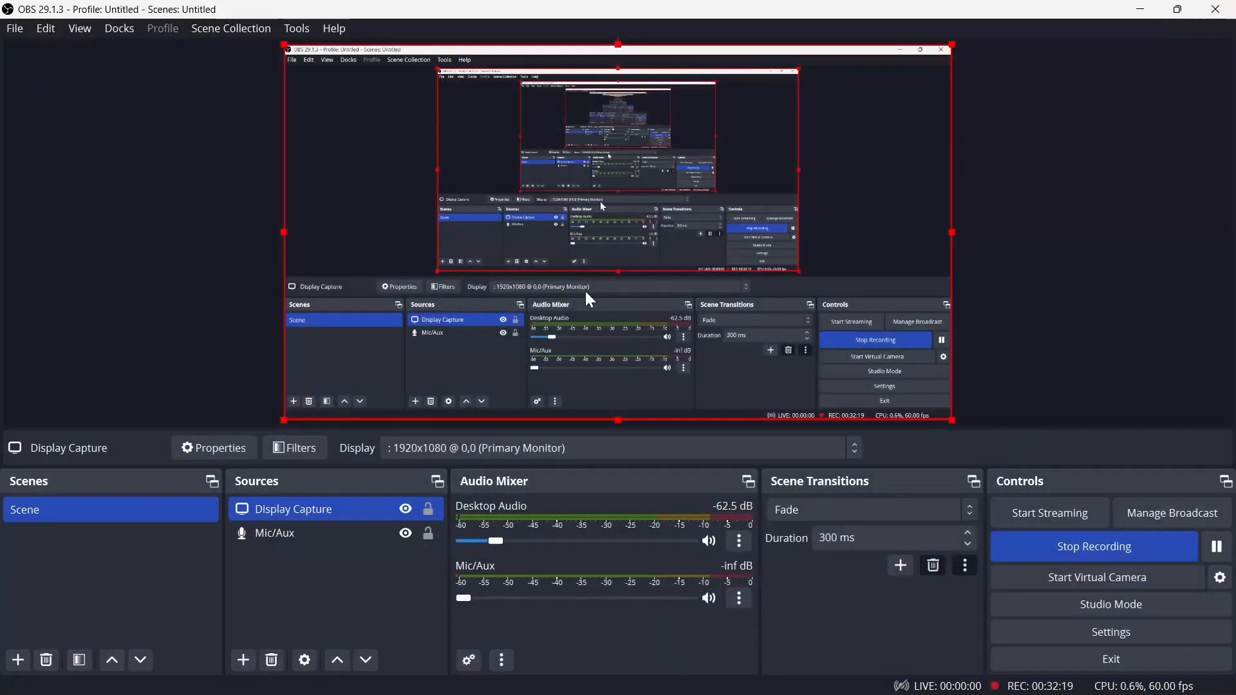